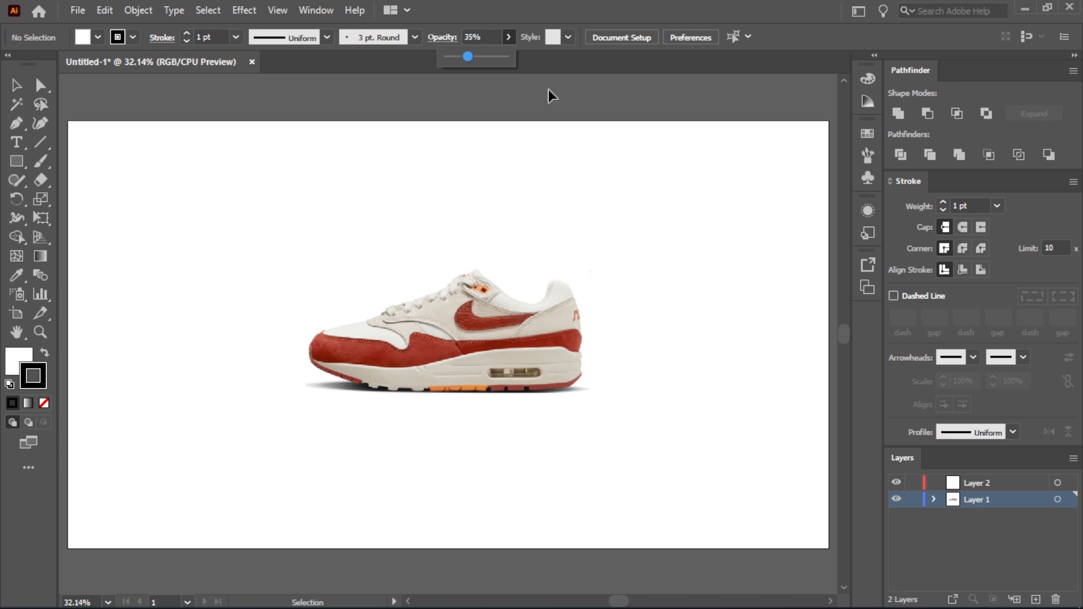
- Reduce the opacity of the shoe photo on Layer 1, and lock that layer with Layer 2 active for drawing
click(548, 89)
click(1068, 499)
drag(546, 59, 574, 60)
click(755, 270)
click(913, 499)
click(975, 483)
- Set the drawing style to no fill and a 10 pt stroke with round caps and round corners
click(26, 358)
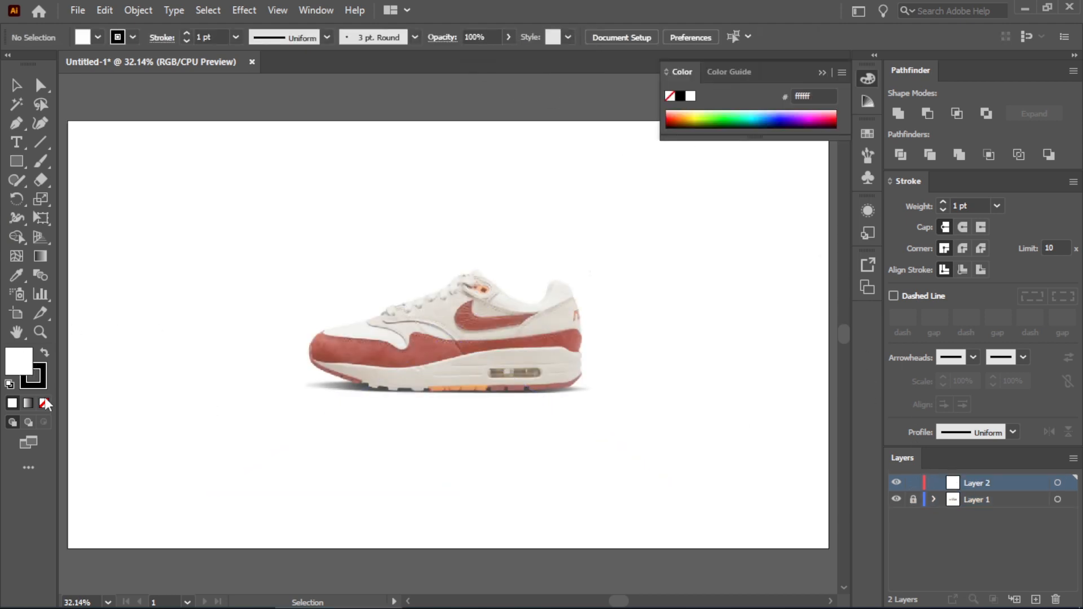
click(235, 37)
click(260, 239)
click(962, 227)
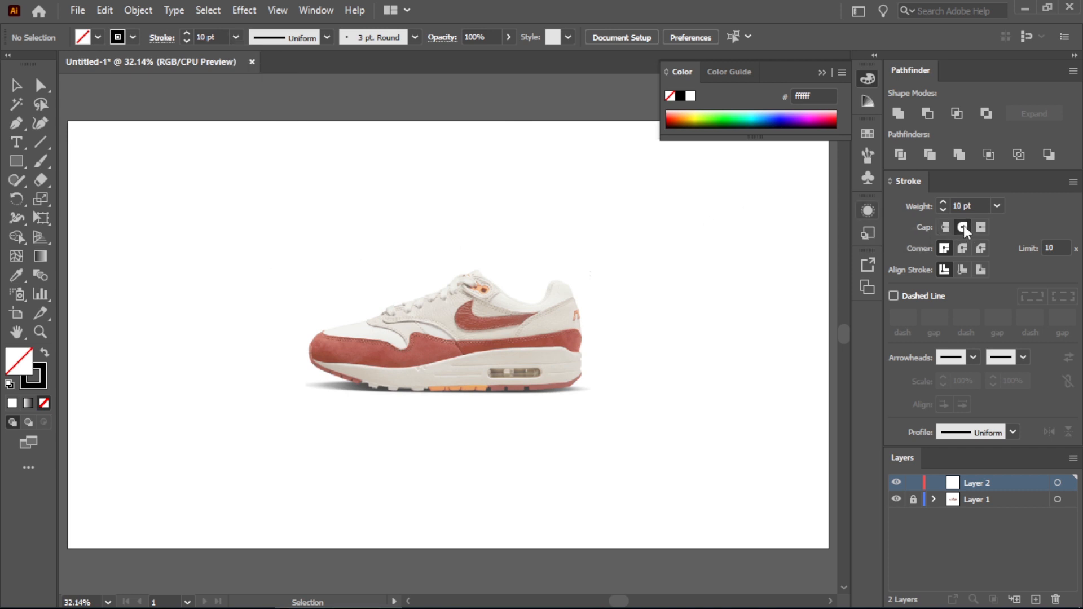
click(509, 290)
- Start the shoe outline with the Pen tool at the front of the collar, undoing the first curve over the tongue
scroll(460, 334, up, 3)
key(p)
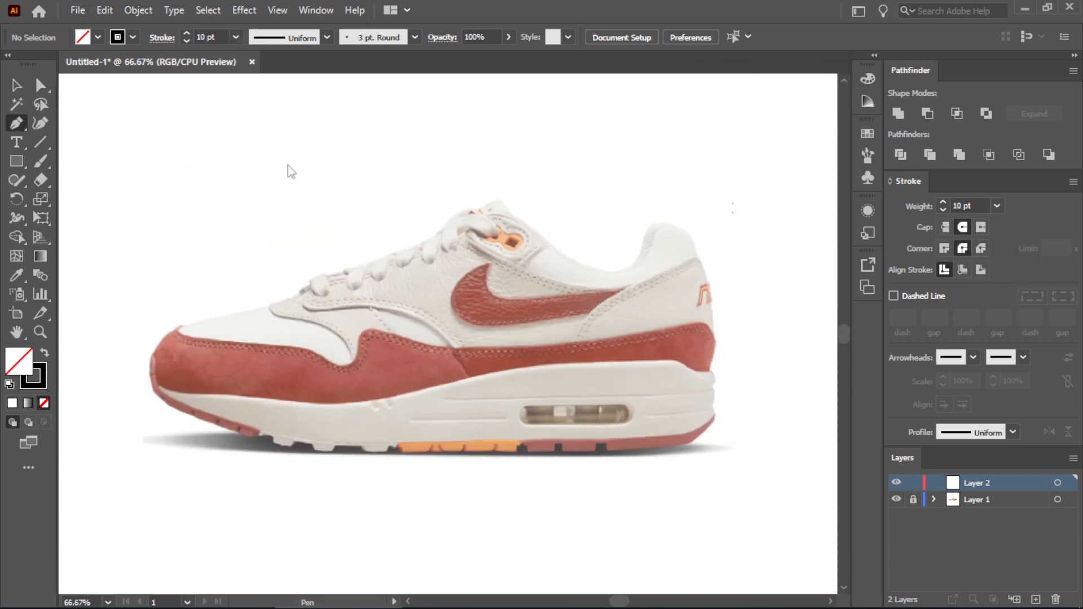
click(533, 230)
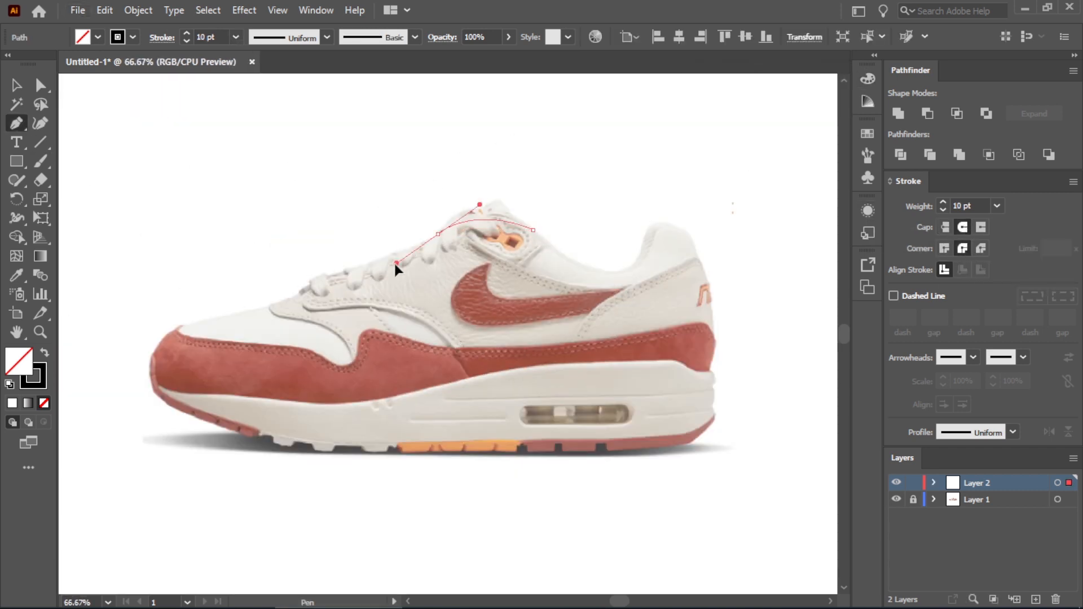
drag(395, 264, 384, 272)
key(ctrl+z)
- Set the outline's stroke weight to 3 pt, with a curve from the collar over the tongue
click(236, 37)
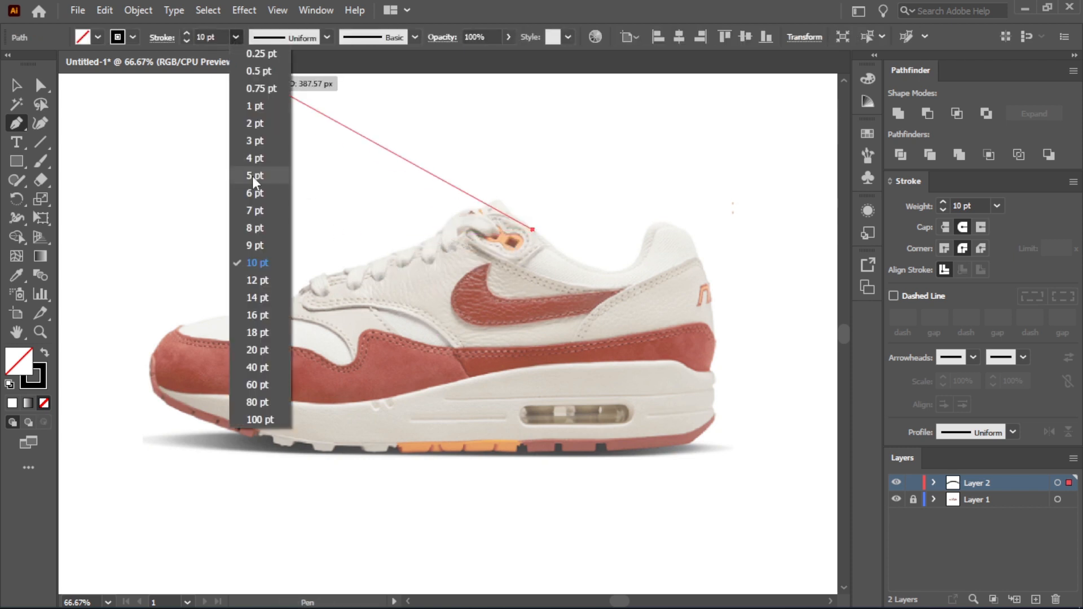
click(254, 175)
key(ctrl+plus)
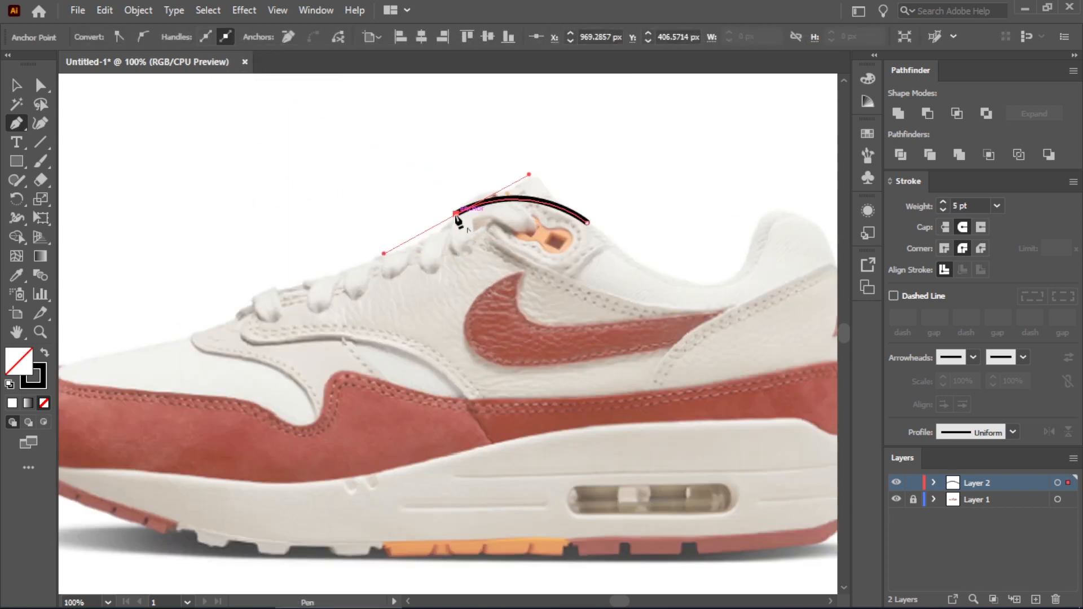
click(237, 38)
click(255, 140)
- Trace the upper edge of the shoe with the Pen tool from the tongue along the laces to the toe cap
mouse_move(450, 221)
mouse_down()
mouse_move(397, 267)
mouse_move(370, 265)
mouse_move(324, 289)
mouse_up()
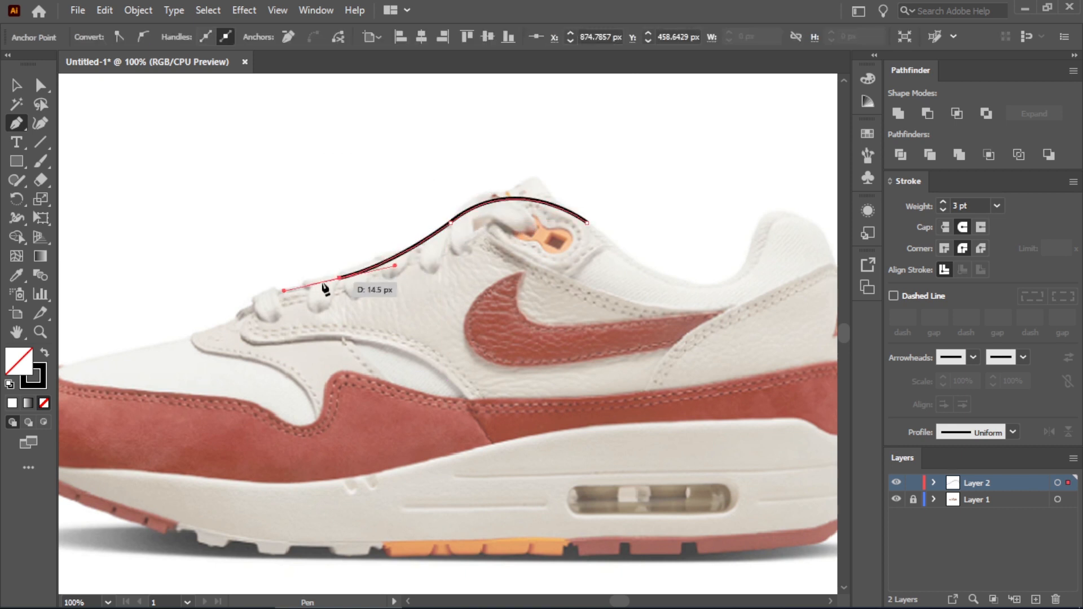
drag(178, 339, 178, 339)
key(ctrl+minus)
key(ctrl+plus)
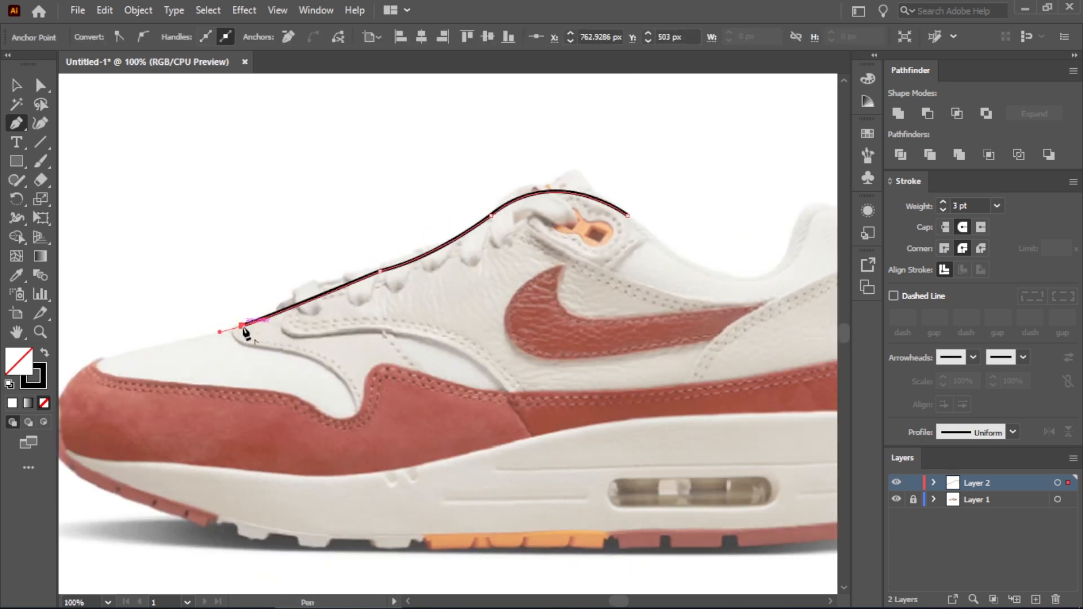
mouse_move(100, 359)
mouse_down()
mouse_move(71, 359)
mouse_move(99, 365)
mouse_up()
key(ctrl+minus)
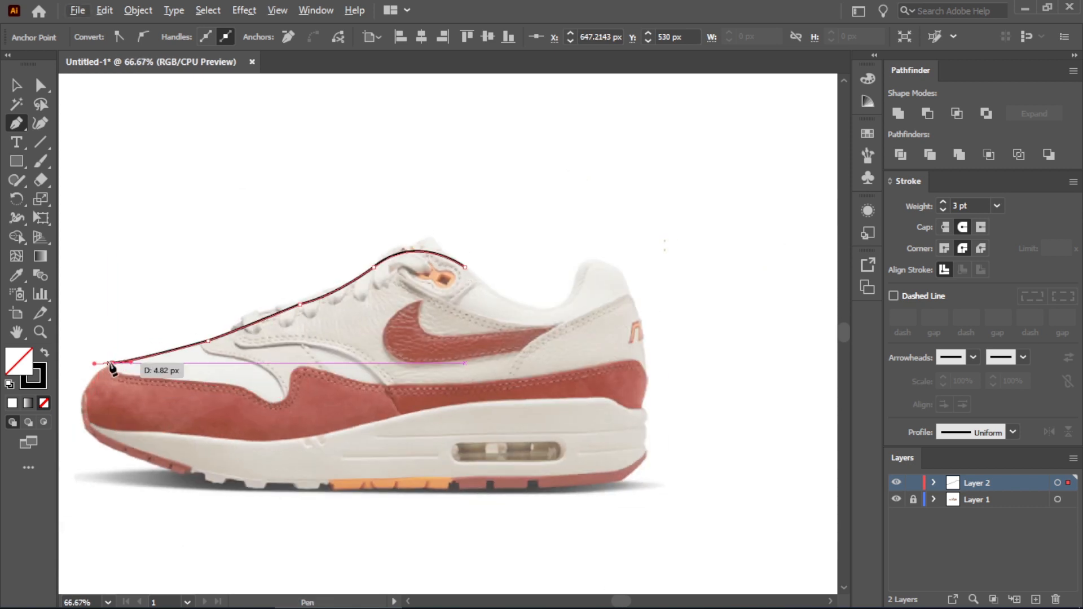
drag(80, 449, 80, 449)
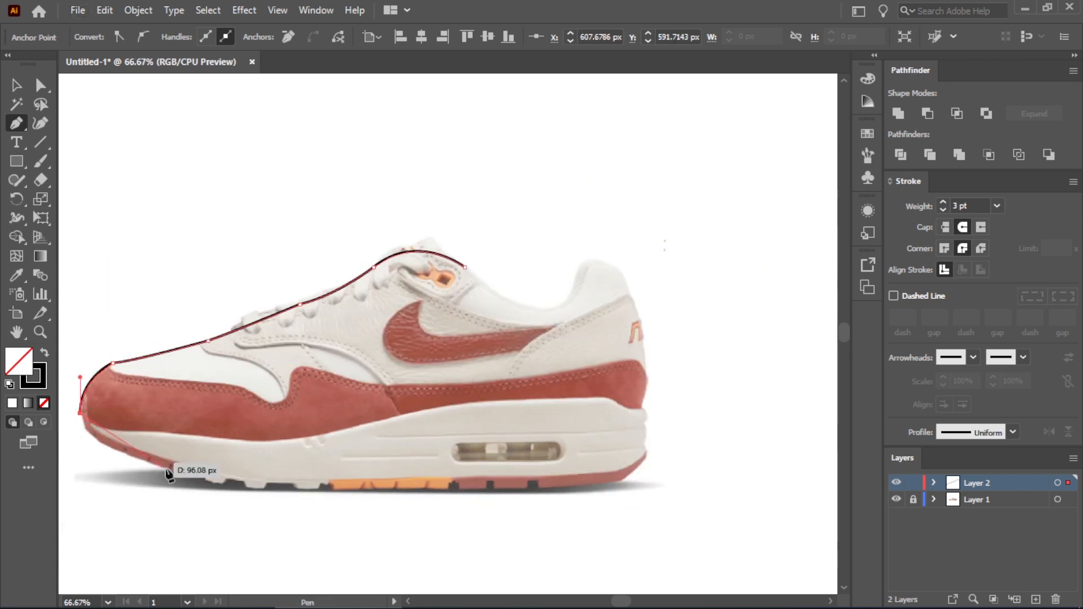
drag(186, 474, 157, 465)
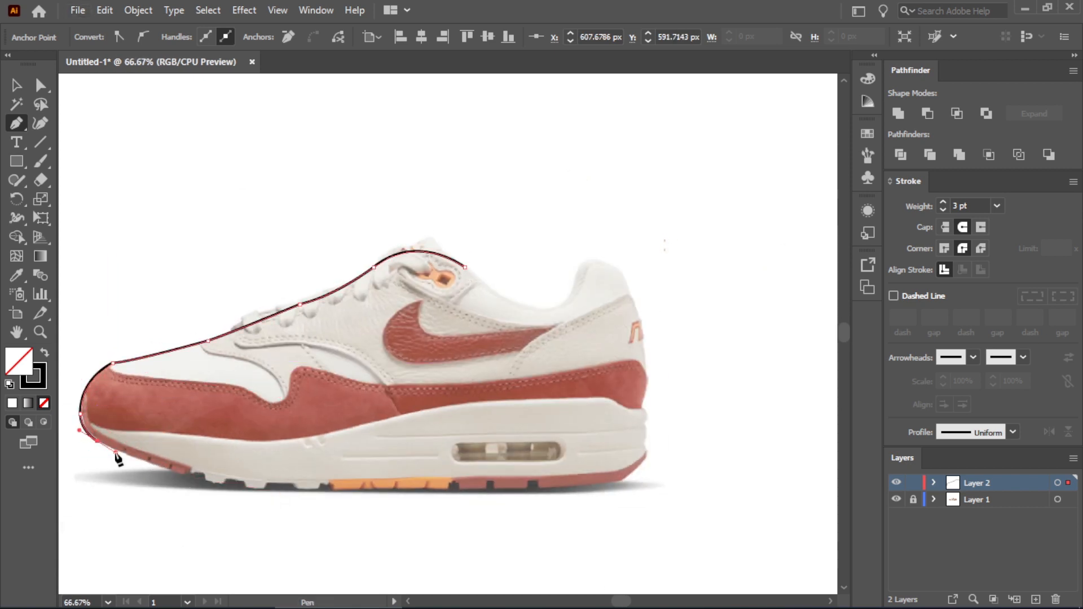
key(ctrl+plus)
key(ctrl+plus)
key(ctrl+z)
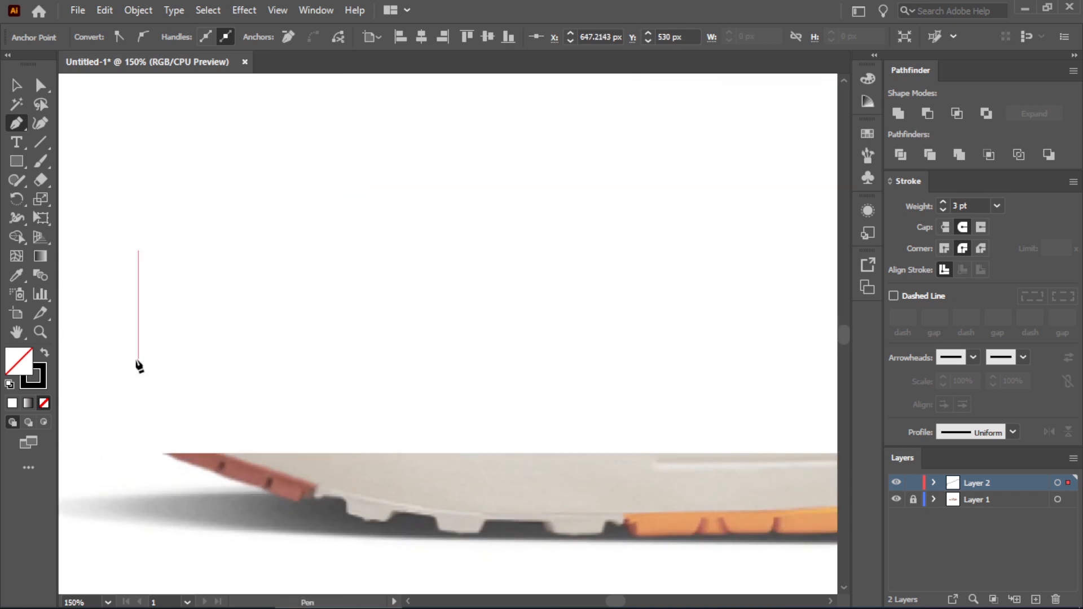
- Trace the outline around the front of the toe and along the red front sole to its rear end
drag(72, 317, 124, 361)
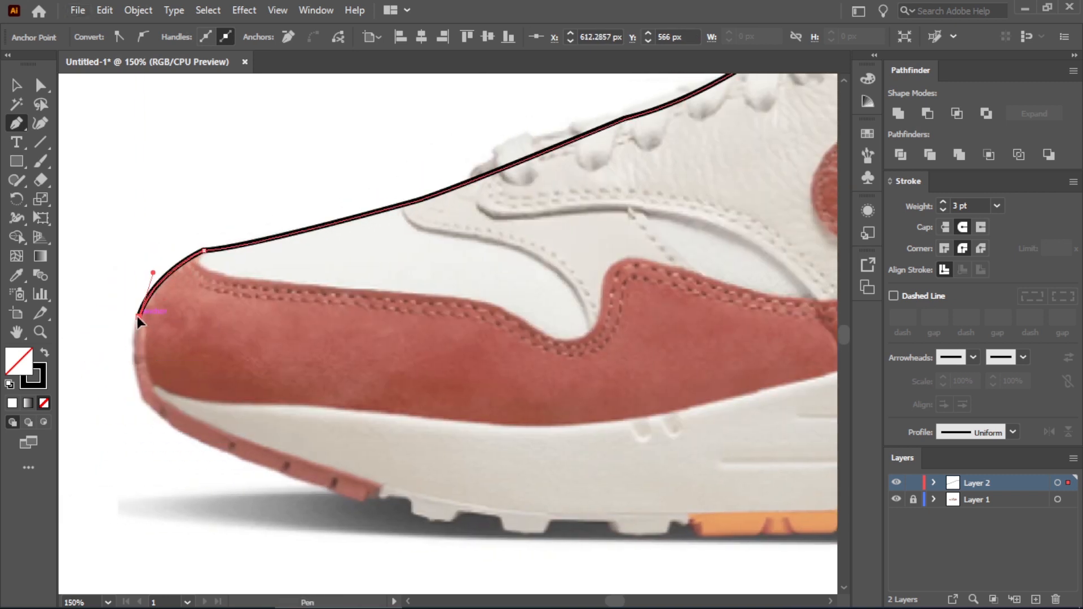
drag(144, 403, 160, 448)
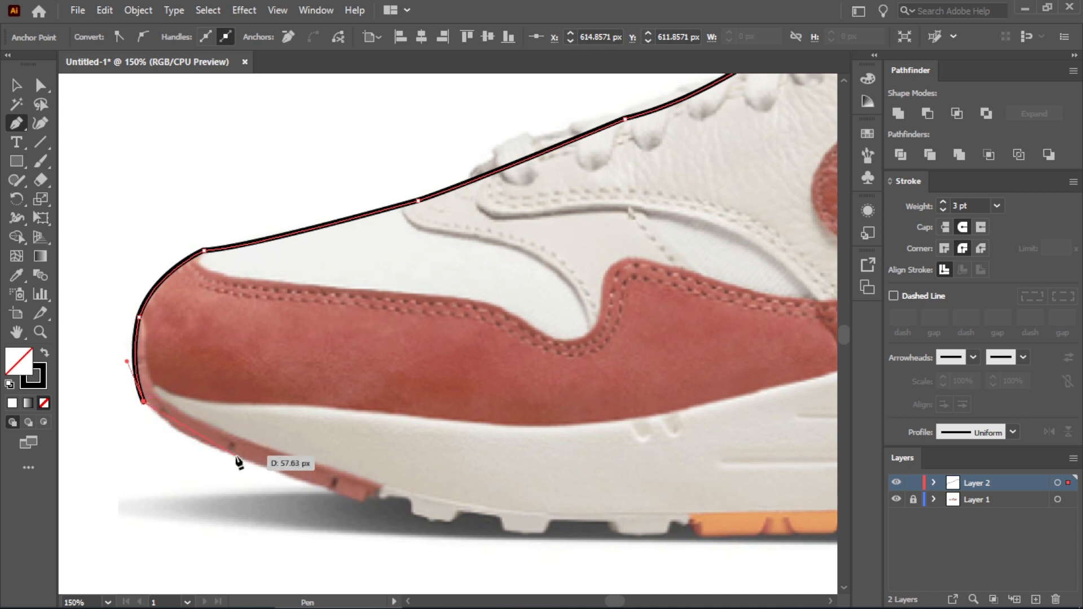
drag(235, 455, 288, 476)
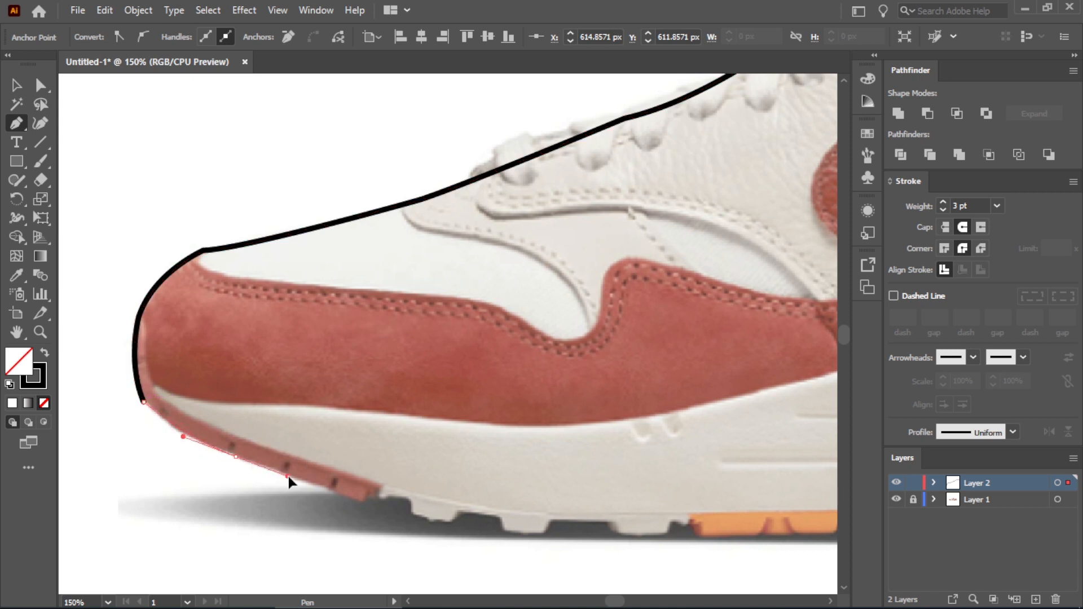
click(360, 501)
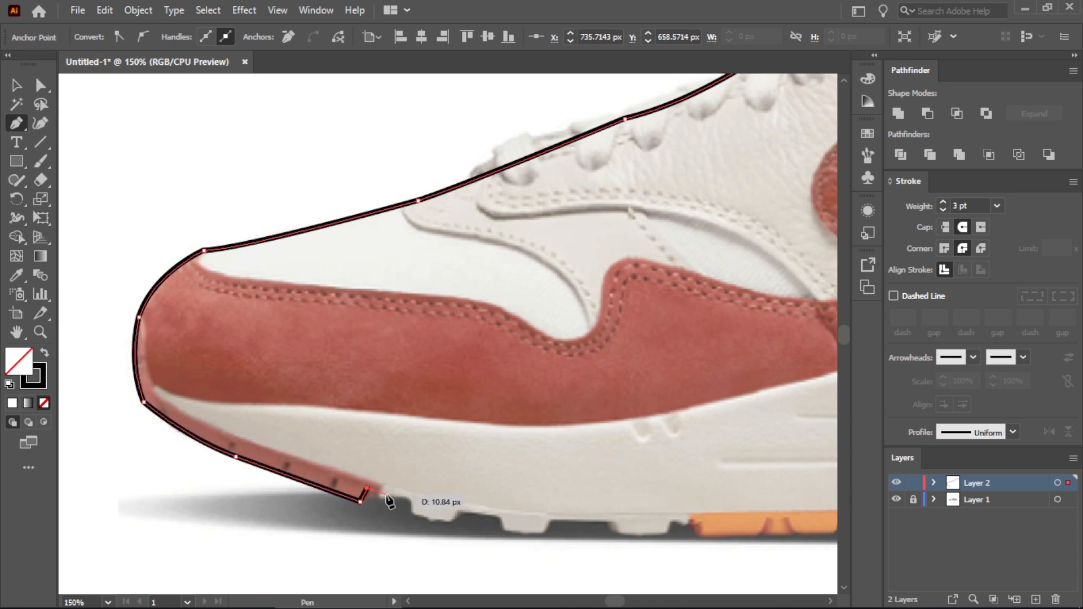
- Continue the outline past the end of the red front sole and around the first cream tread lug
scroll(404, 501, up, 1)
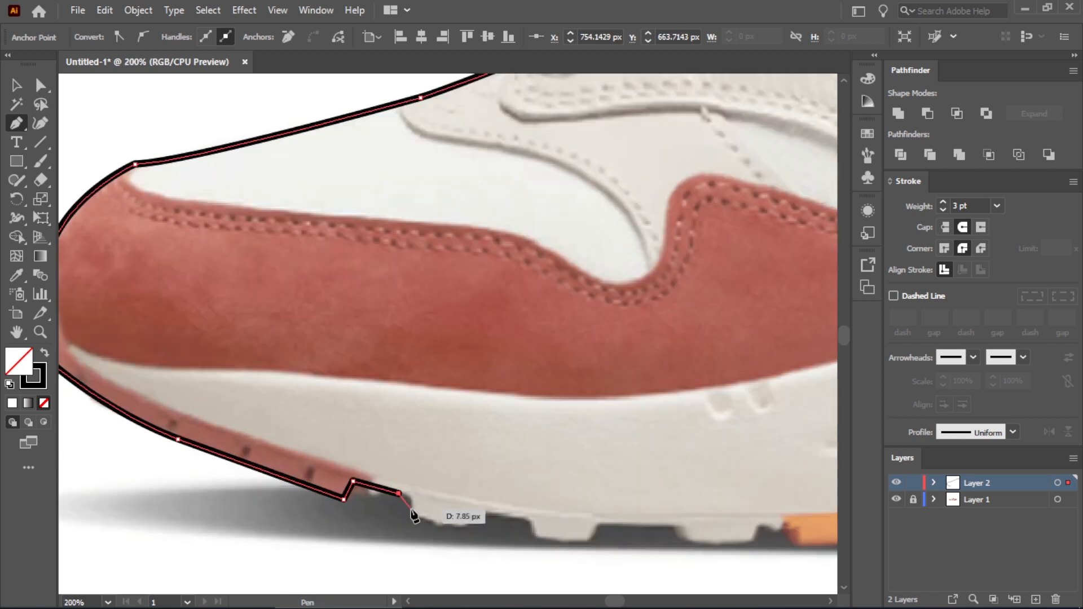
click(402, 497)
click(411, 506)
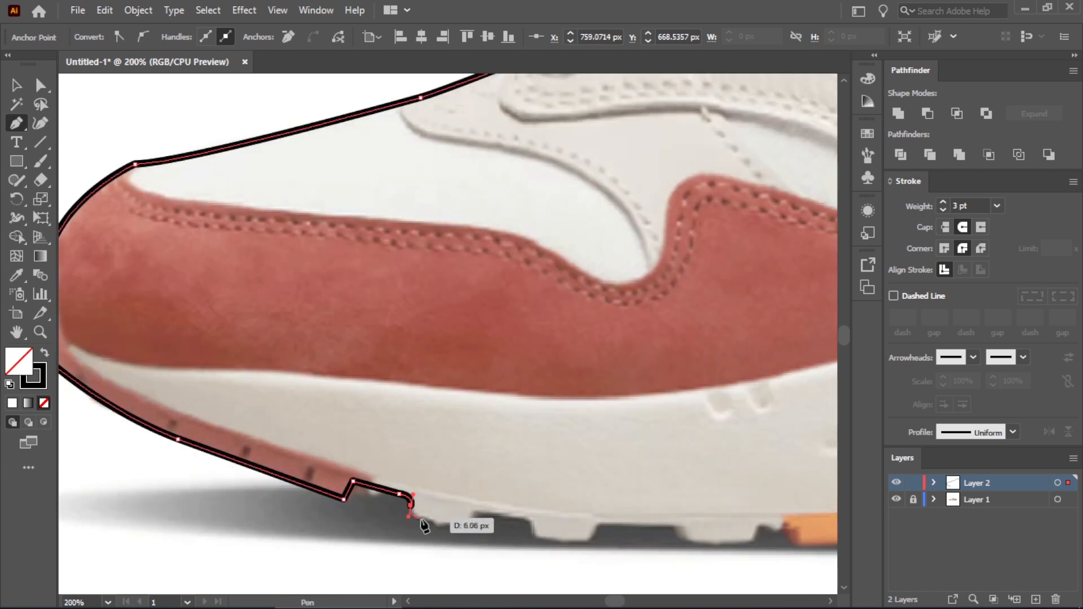
click(411, 515)
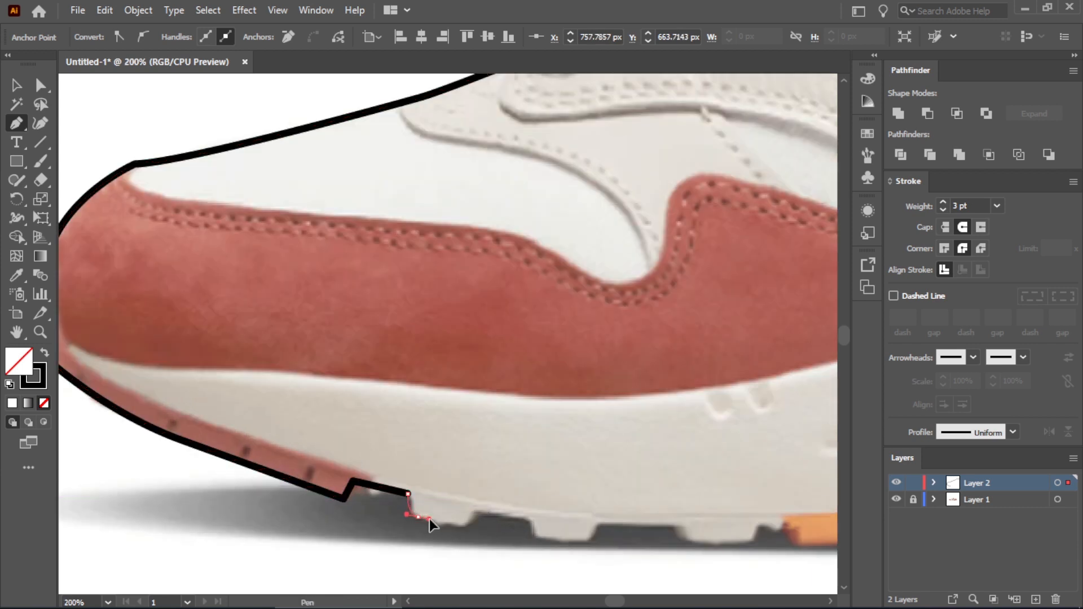
drag(463, 526, 476, 495)
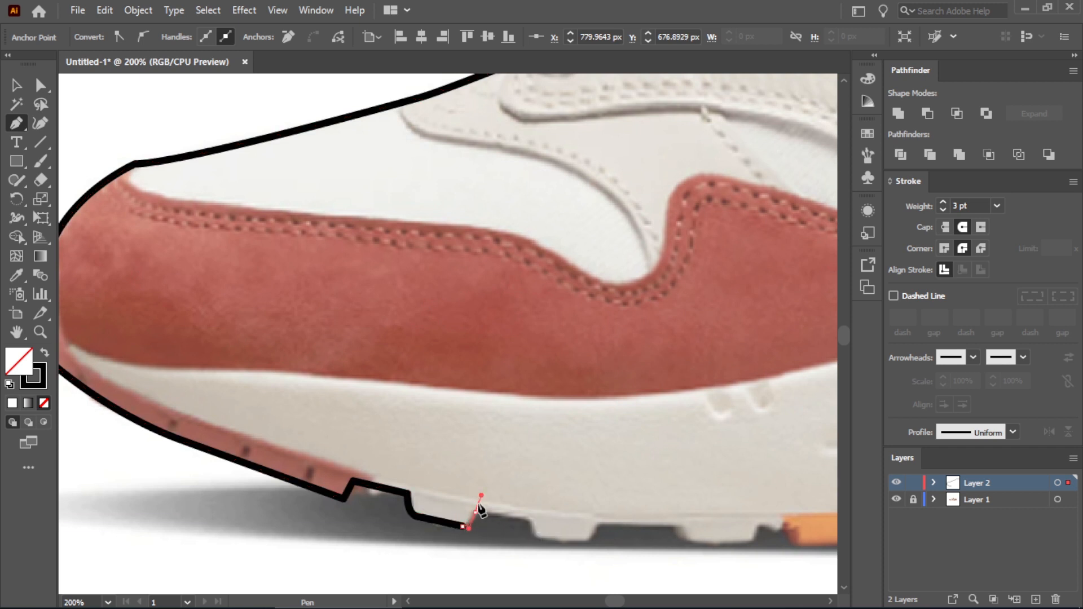
- Trace the outline across the gap and around the second cream tread lug
click(526, 518)
drag(539, 537, 545, 539)
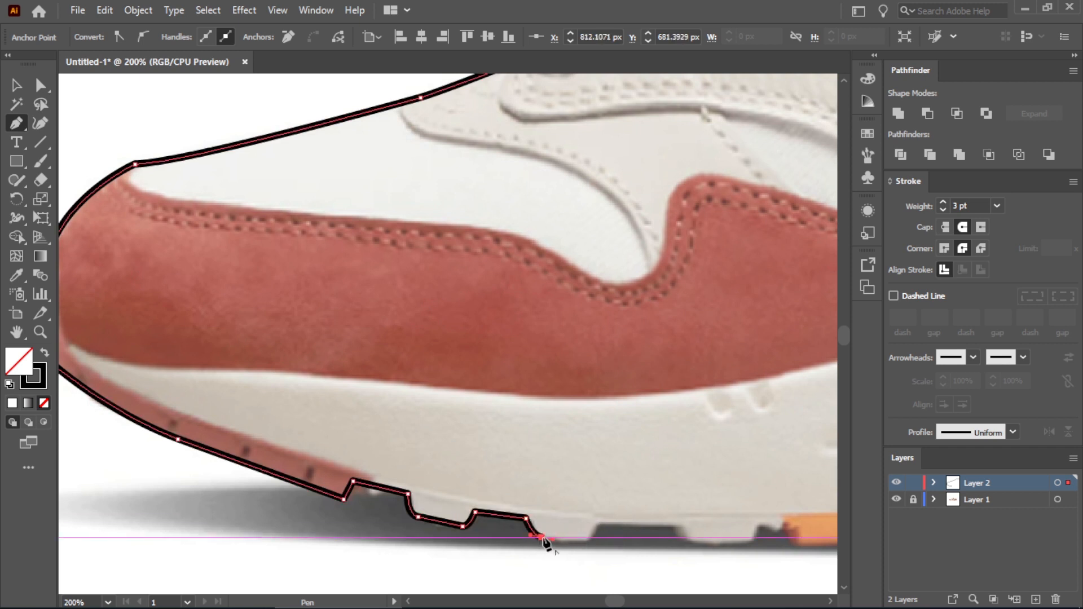
click(587, 541)
drag(598, 511, 598, 511)
click(597, 525)
- Extend the outline across the next gap and around the third cream tread lug
click(678, 526)
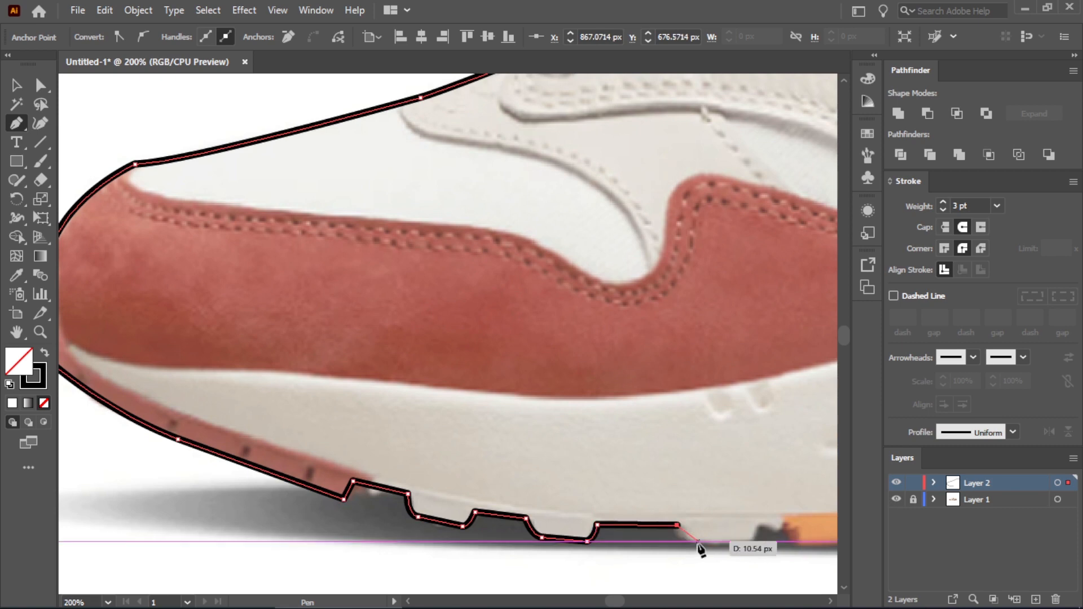
drag(698, 541, 720, 545)
click(697, 541)
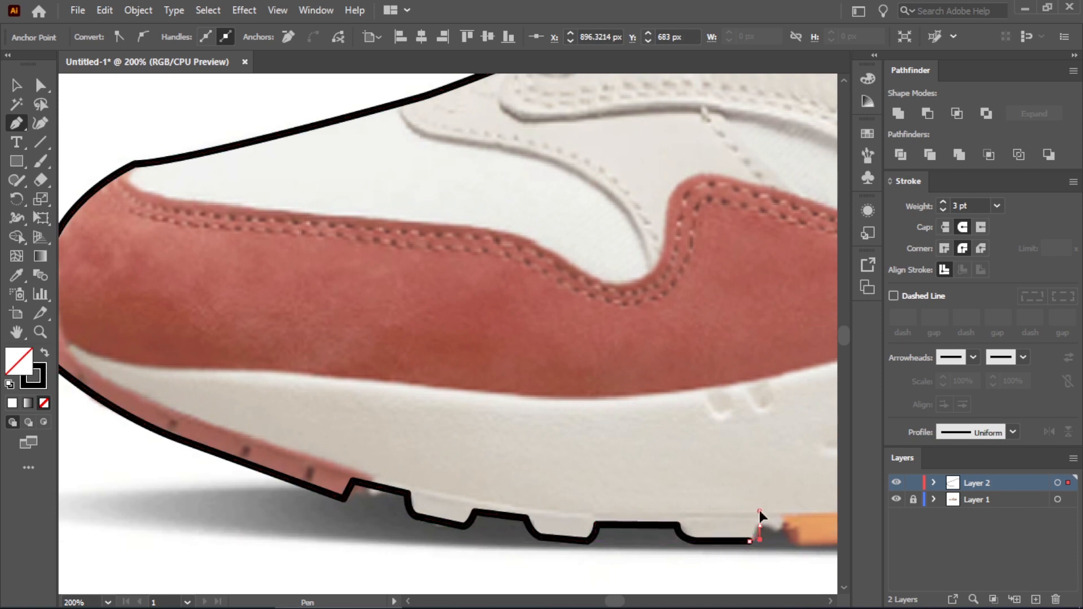
- Trace the outline around the front corner of the orange tread and along the first part of its underside
scroll(668, 547, down, 3)
scroll(662, 545, up, 3)
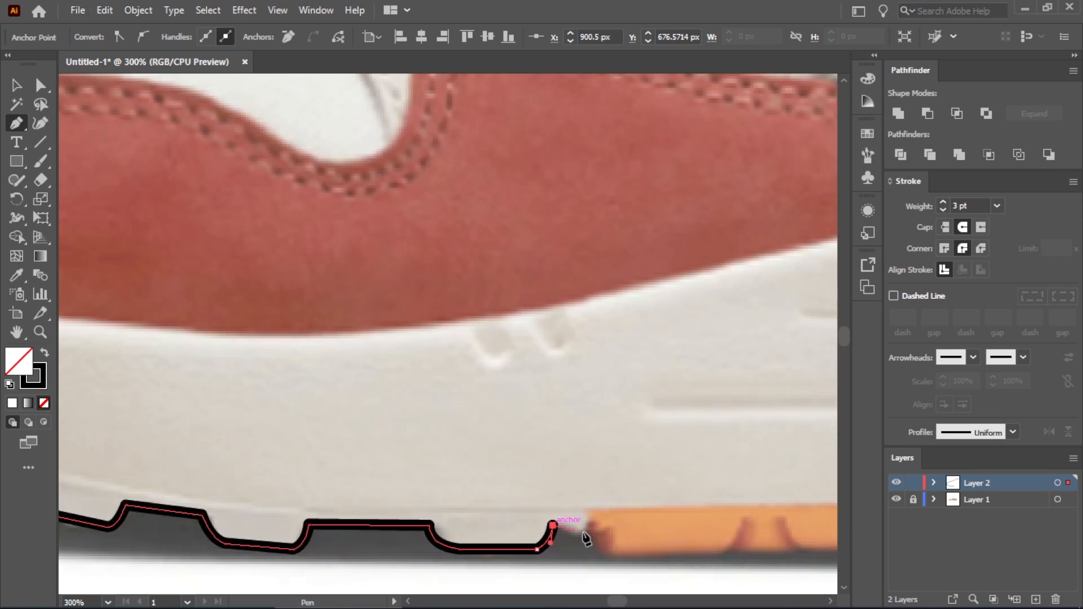
click(595, 535)
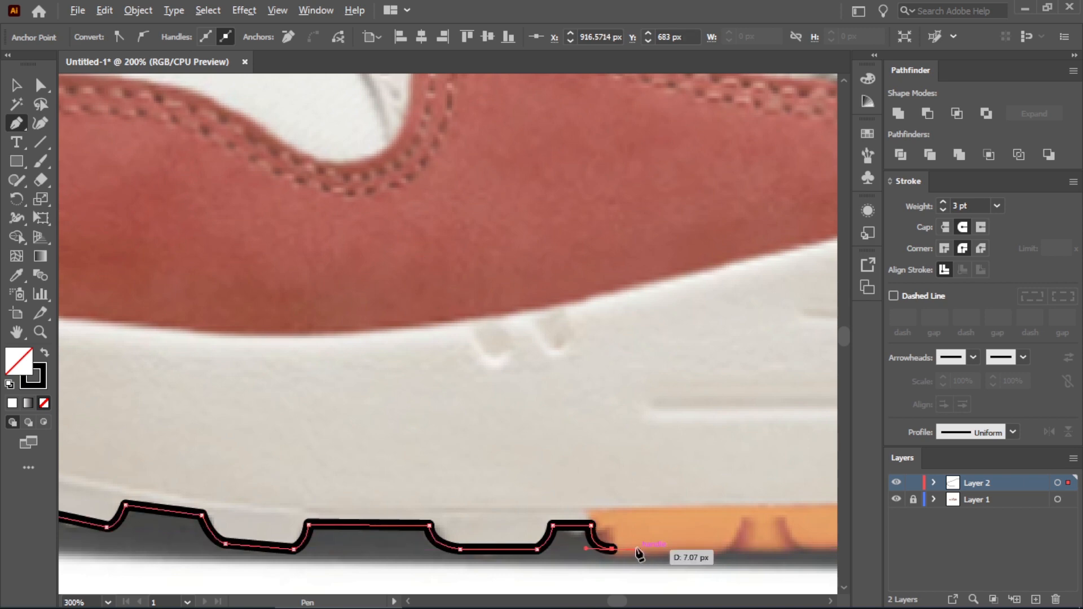
scroll(641, 556, down, 3)
scroll(671, 561, down, 3)
scroll(439, 414, up, 5)
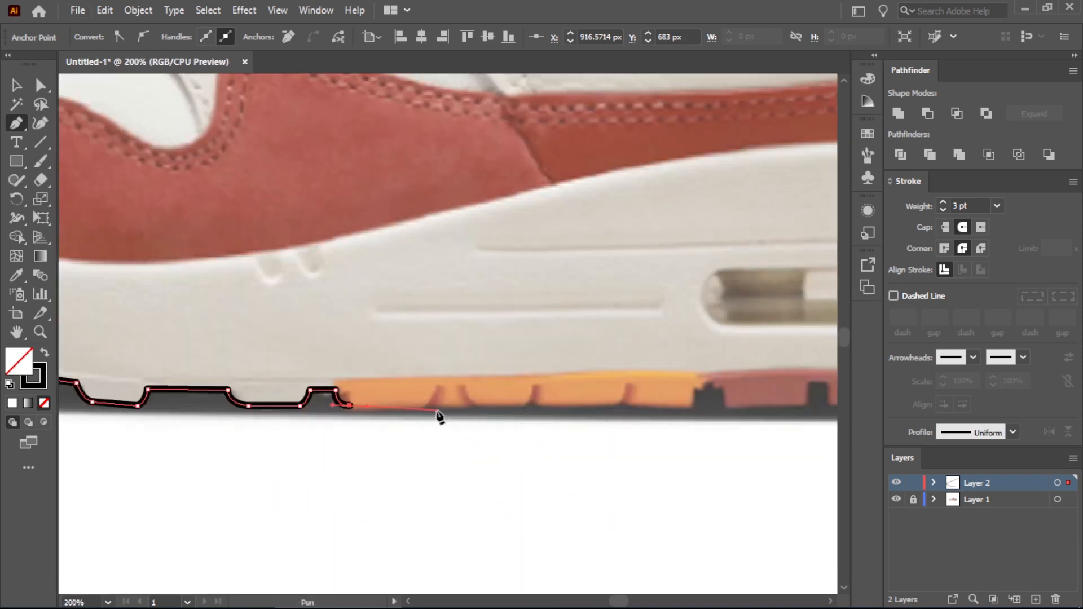
click(426, 406)
click(437, 387)
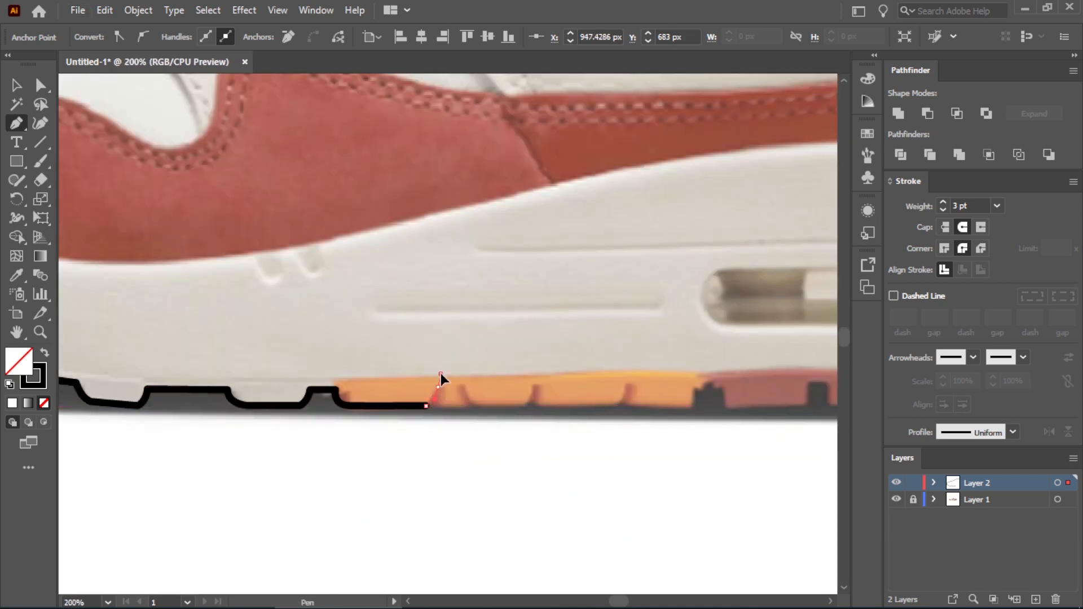
click(438, 405)
scroll(440, 412, up, 3)
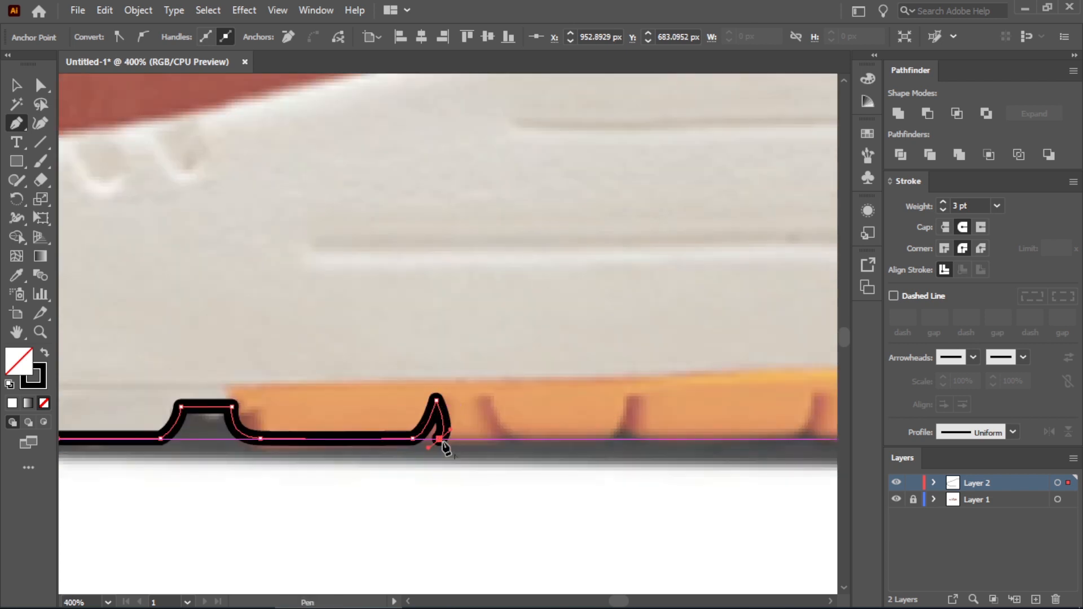
key(ctrl+z)
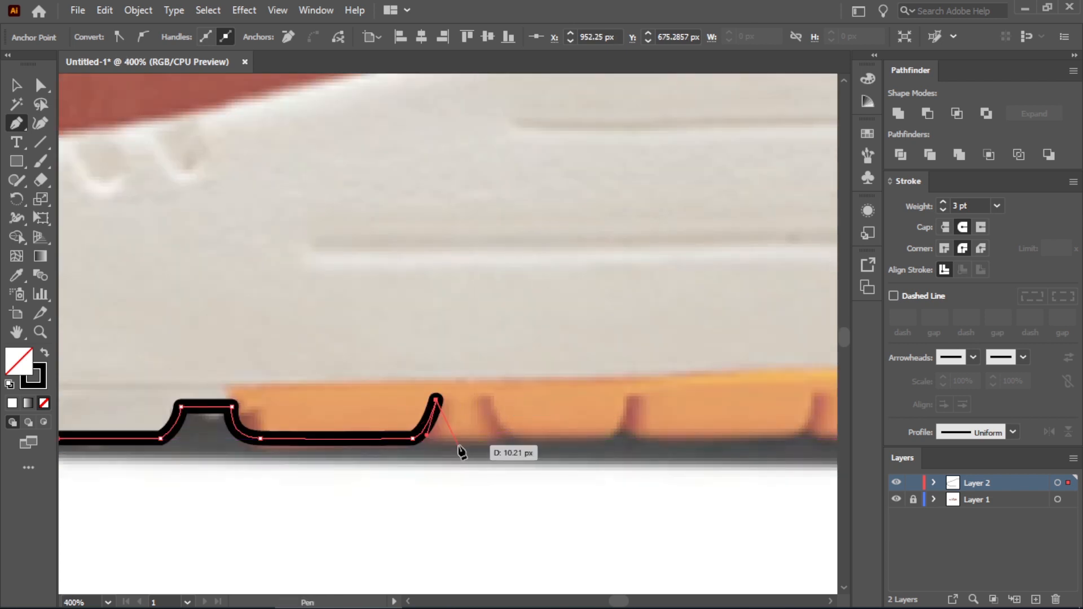
key(ctrl+z)
- Extend the outline along the sole's underside from the orange tread to the start of the heel curve
scroll(460, 448, down, 3)
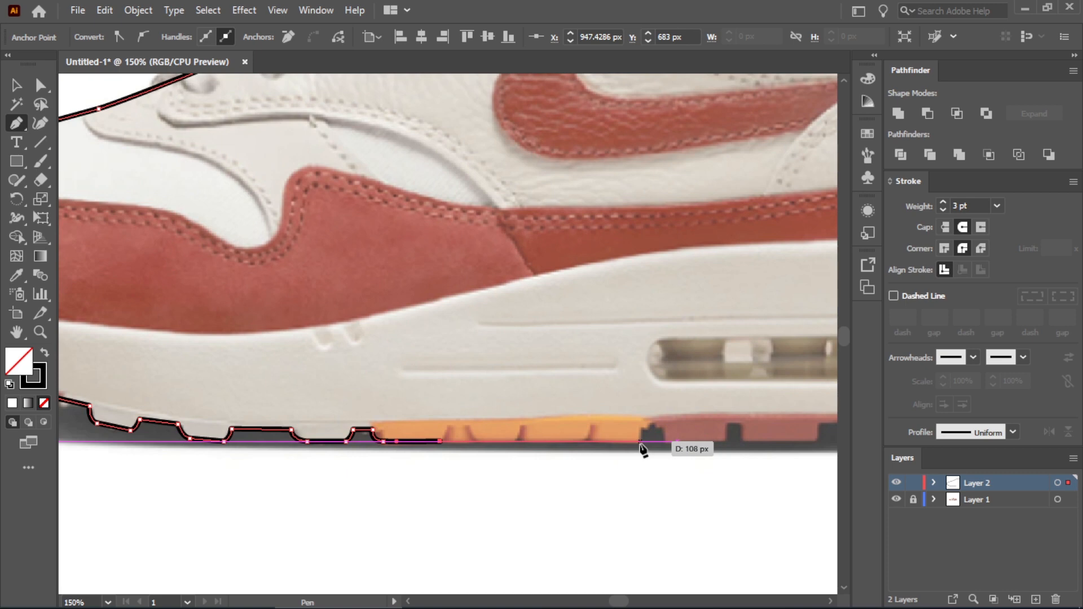
scroll(659, 450, down, 3)
scroll(711, 449, up, 2)
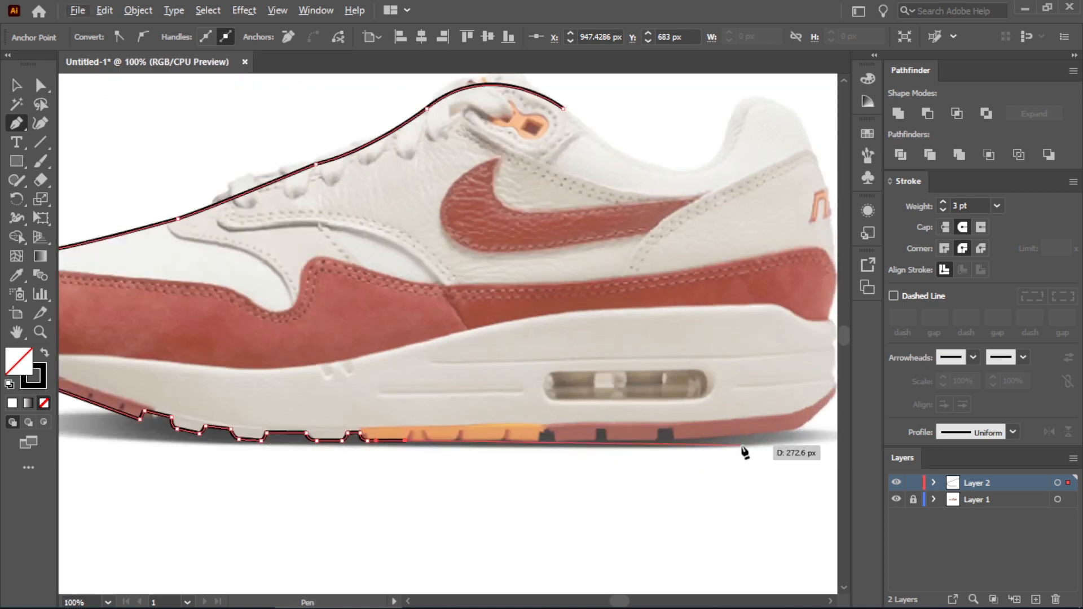
click(676, 440)
drag(792, 428, 803, 425)
click(792, 429)
- Trace the outline around the heel and up the contoured back edge of the midsole to the red heel panel
scroll(791, 431, down, 1)
scroll(815, 409, up, 1)
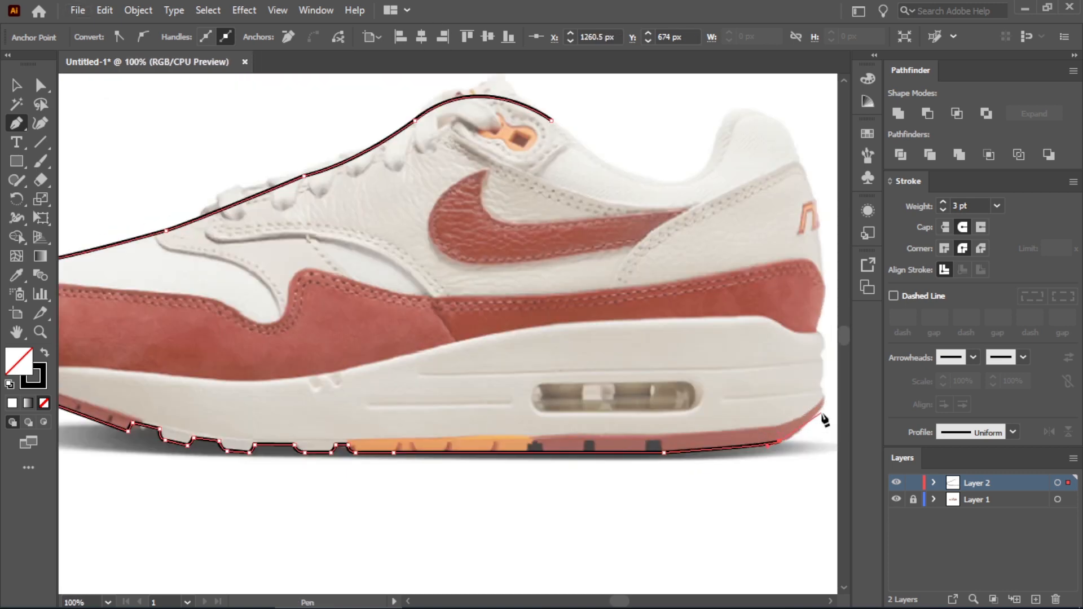
scroll(825, 420, up, 1)
scroll(827, 417, down, 2)
scroll(829, 416, up, 2)
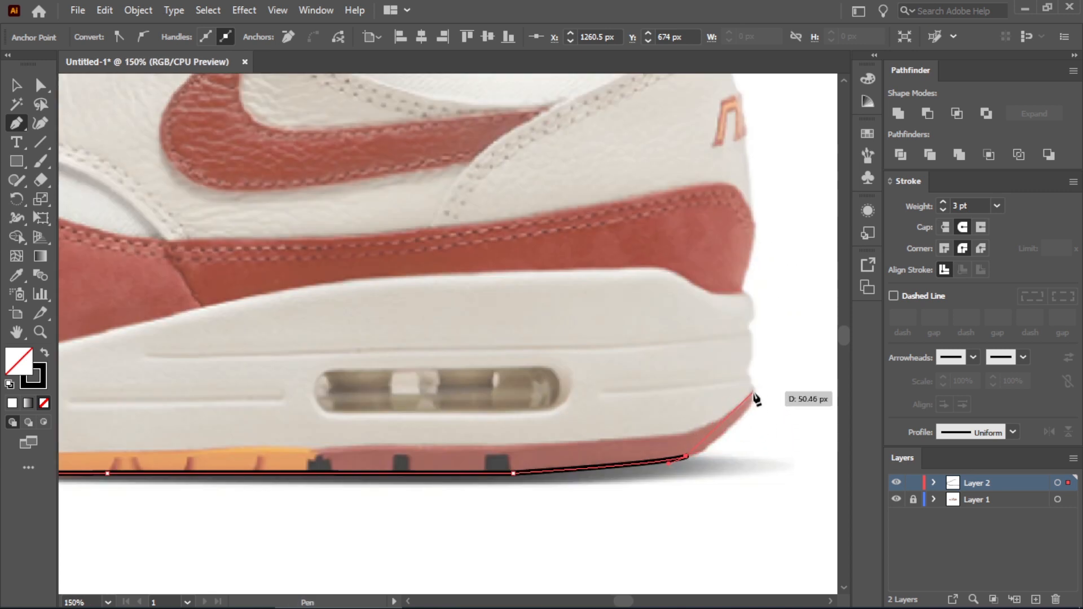
drag(753, 390, 755, 328)
click(758, 300)
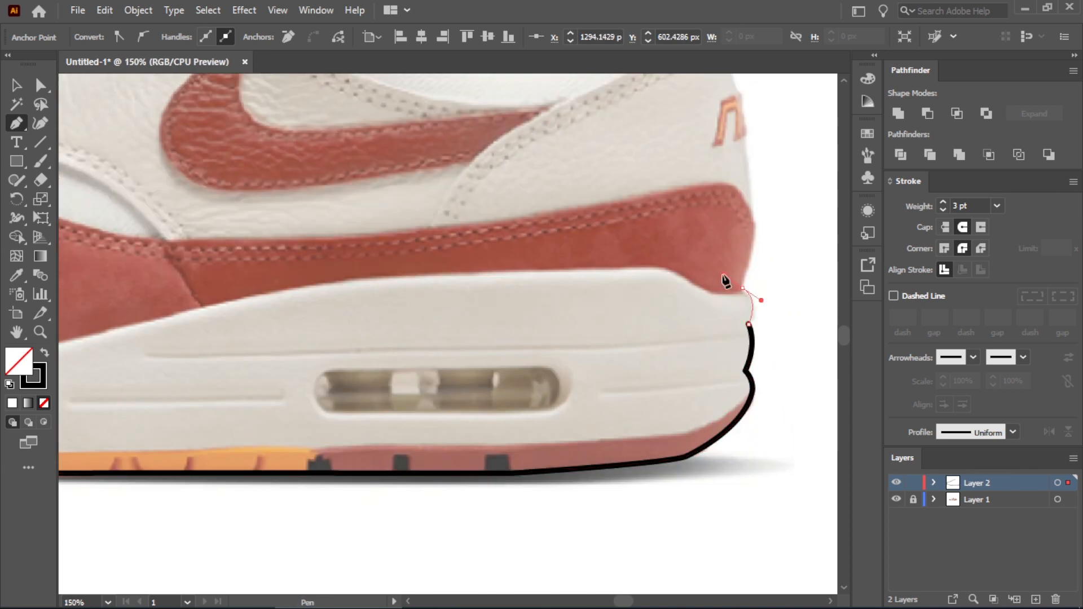
scroll(736, 293, down, 1)
scroll(749, 244, up, 1)
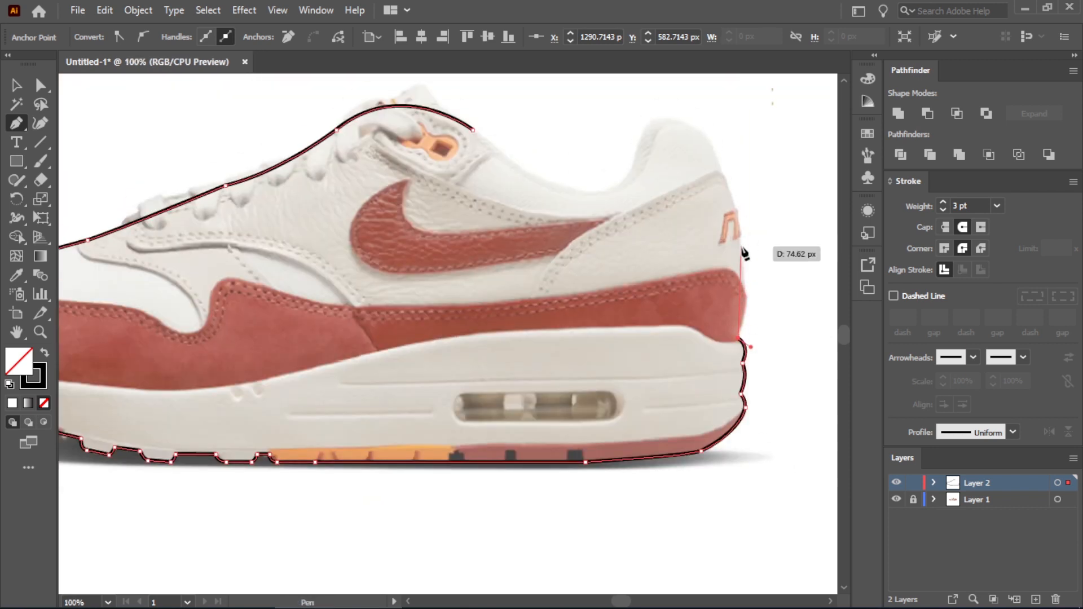
- Trace the outline from the red heel panel up the back of the shoe and over the heel collar
click(744, 283)
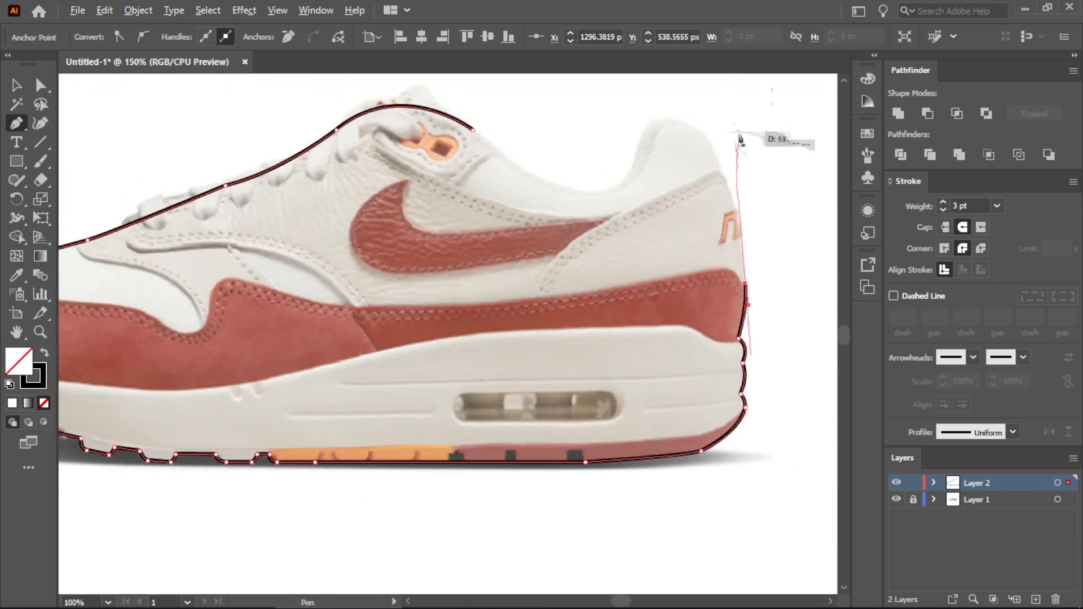
scroll(734, 135, up, 1)
mouse_move(715, 188)
mouse_down()
mouse_move(688, 177)
mouse_move(684, 158)
mouse_up()
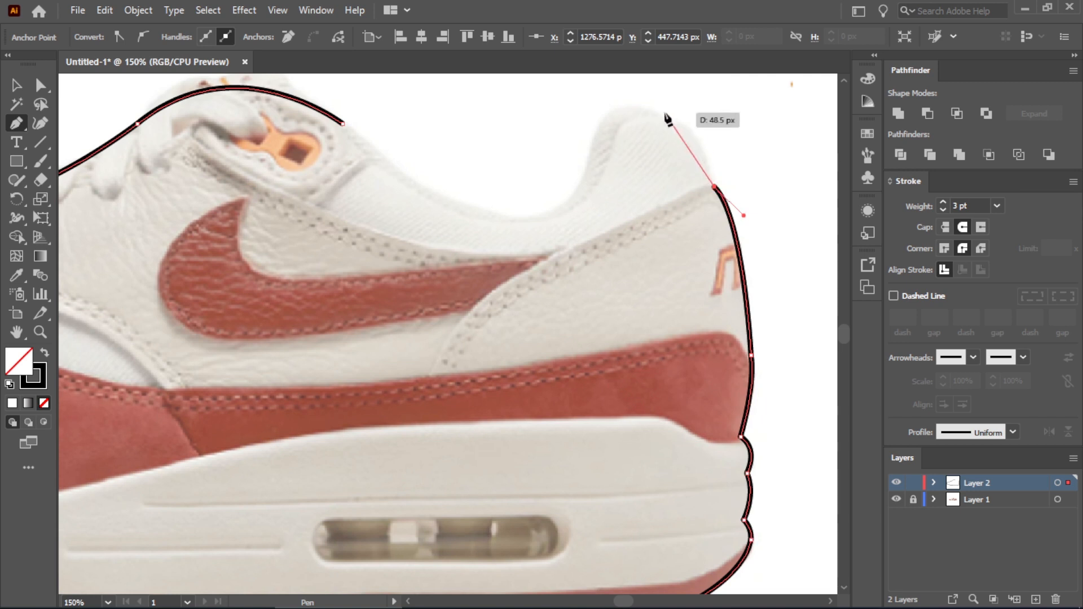
mouse_move(667, 118)
mouse_down()
mouse_move(601, 107)
mouse_move(654, 120)
mouse_up()
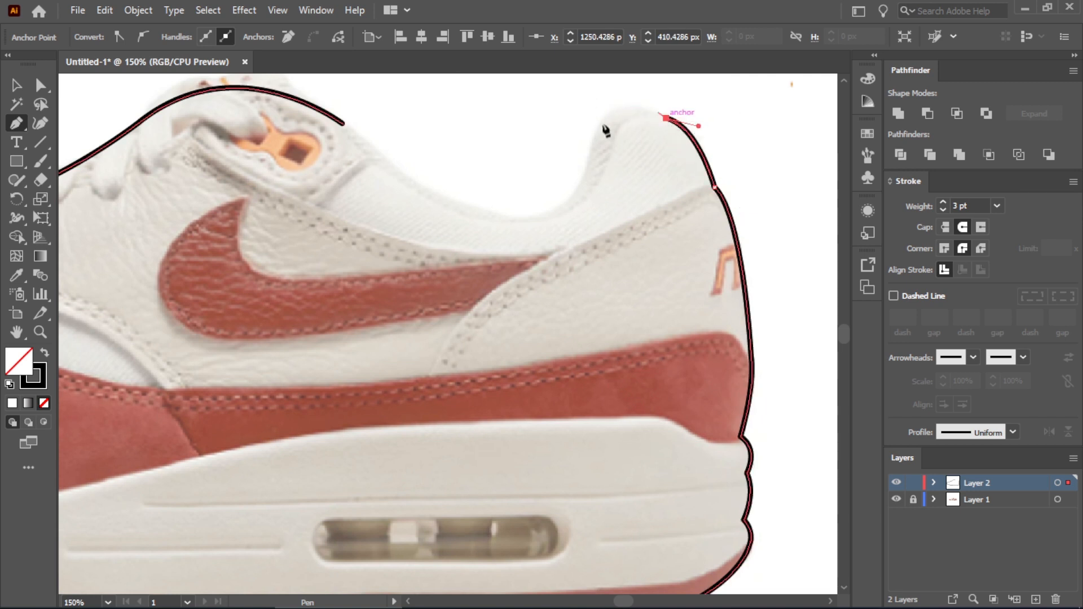
drag(587, 157, 571, 232)
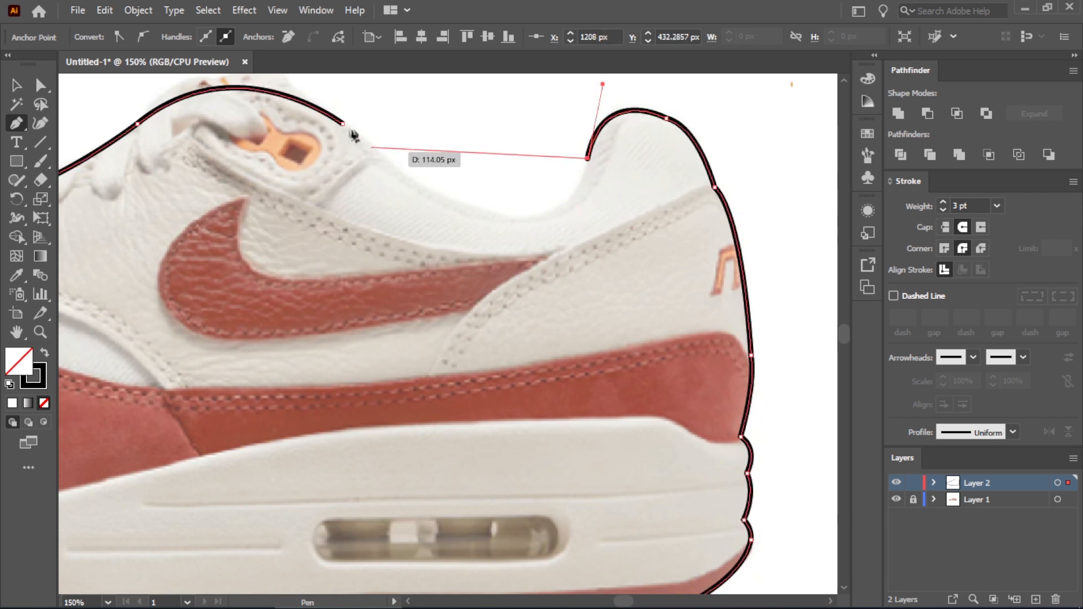
- Trace the ankle opening down and up to the lace eyestay, close the outline at its starting point, and deselect it
drag(479, 207, 328, 114)
scroll(496, 222, down, 2)
scroll(371, 147, up, 2)
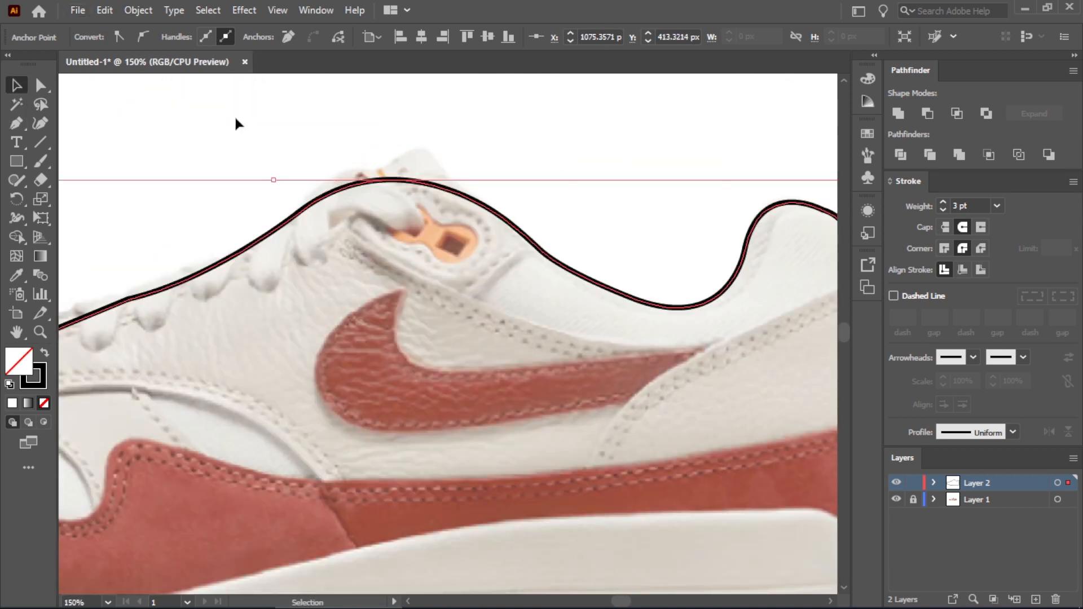
ctrl+click(235, 114)
scroll(329, 216, up, 1)
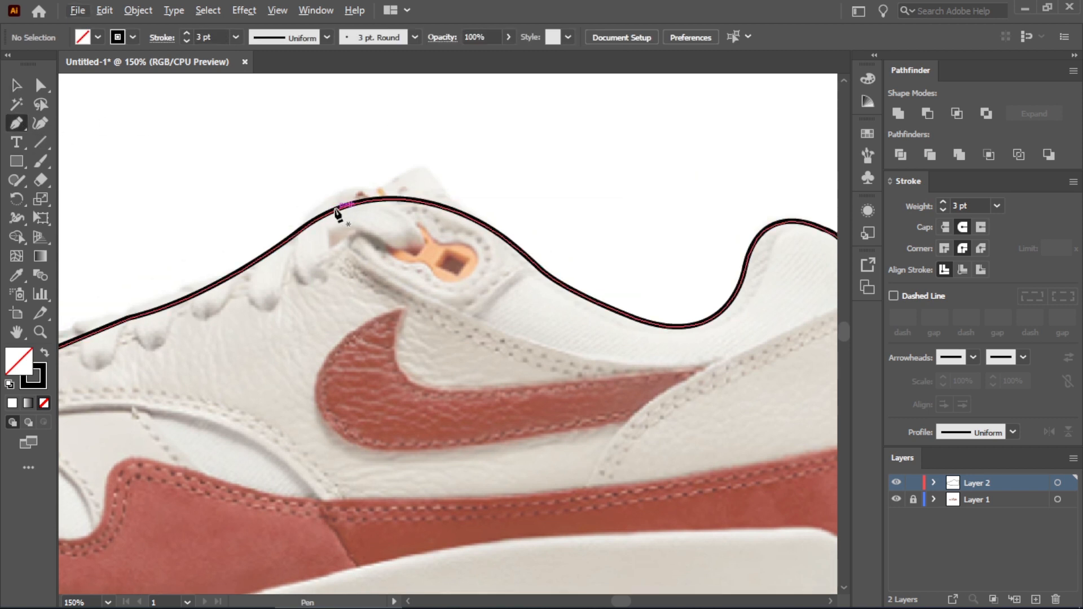
- Draw the tongue tip as a separate path rising above the outline and ending beside the orange eyelet, and deselect it
click(351, 195)
drag(371, 187, 437, 184)
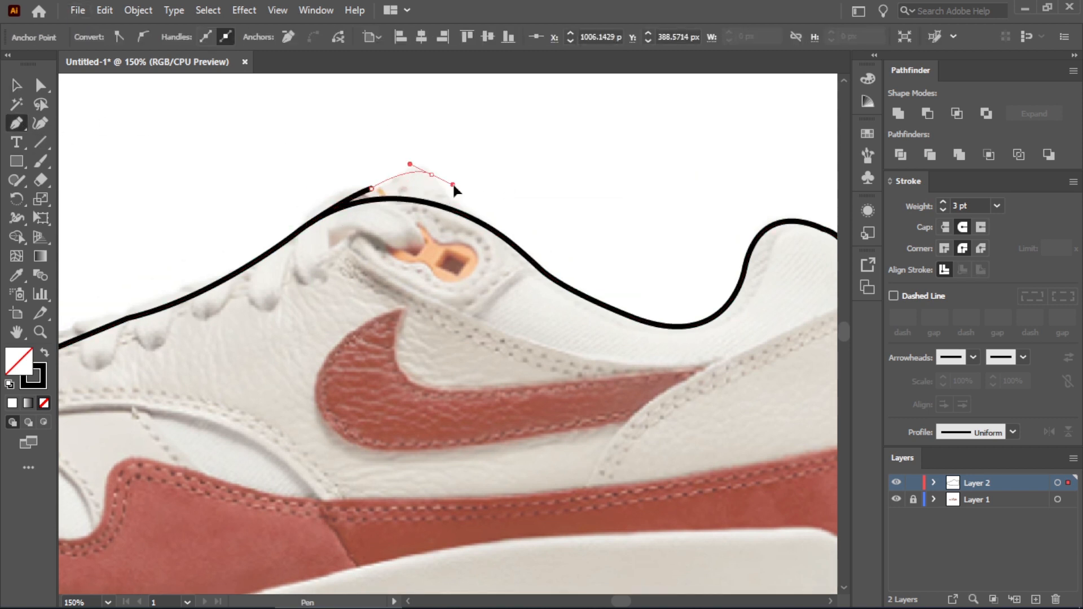
click(467, 213)
scroll(581, 358, down, 2)
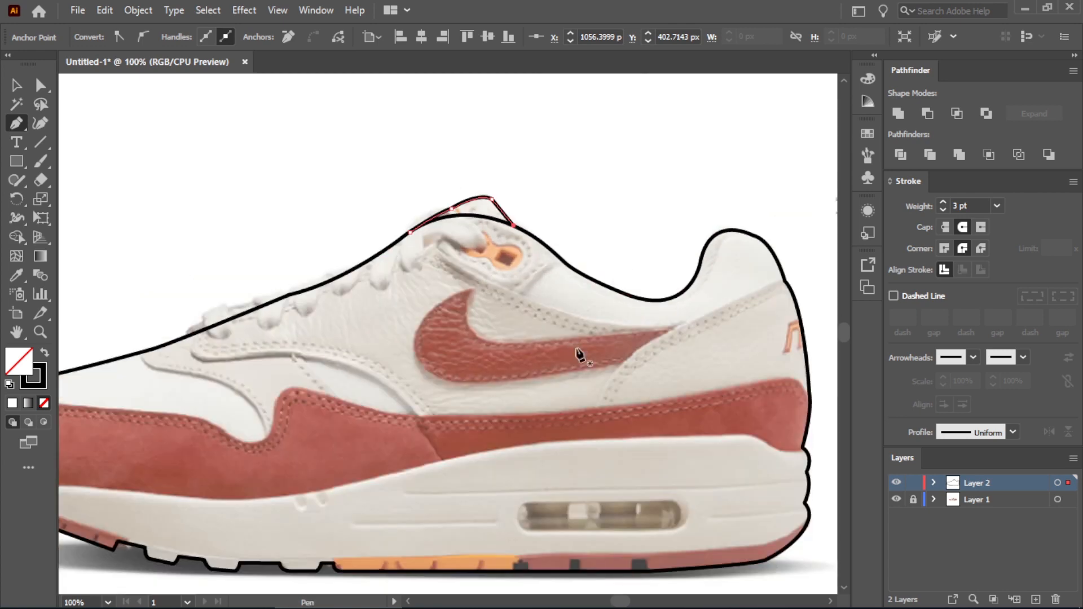
scroll(364, 445, up, 1)
click(207, 147)
- Draw the two midsole groove lines above and behind the air window to the heel edge with a 1 pt stroke
key(p)
click(235, 38)
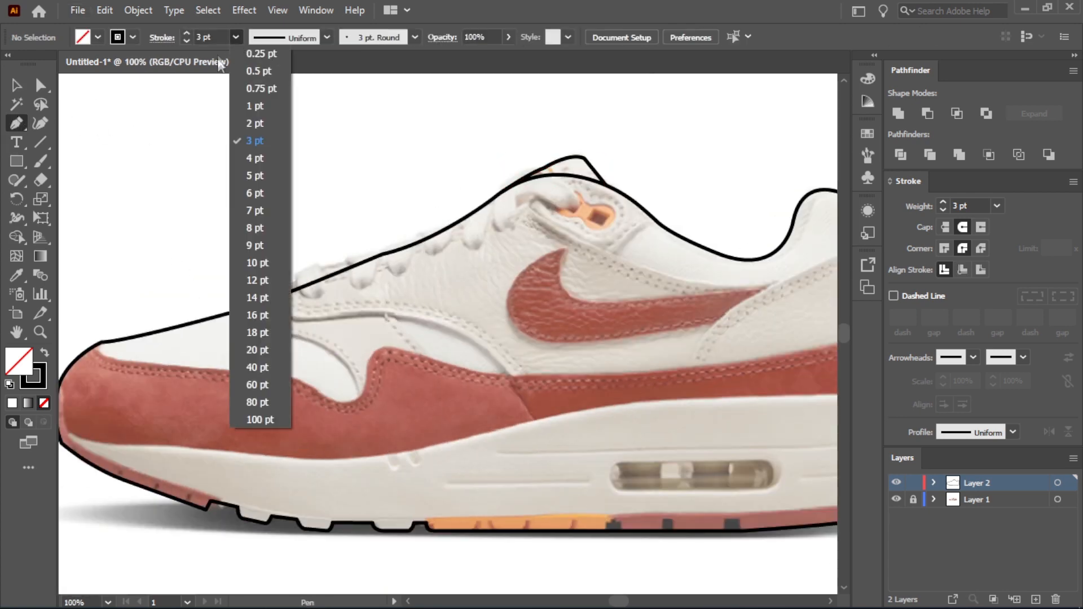
click(251, 102)
scroll(735, 389, right, 3)
scroll(735, 389, down, 2)
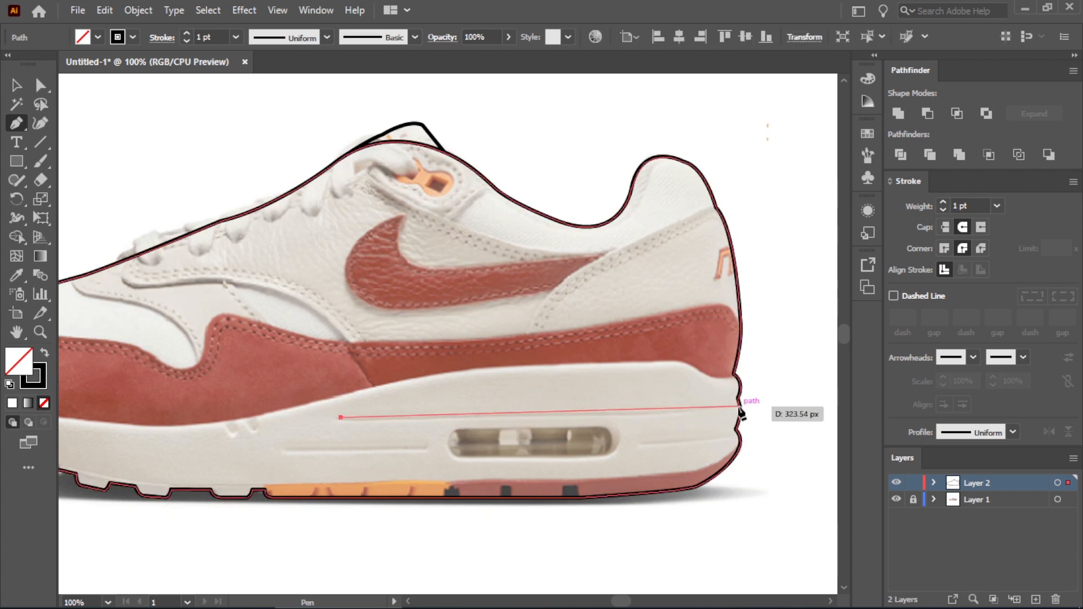
drag(739, 406, 766, 401)
click(644, 442)
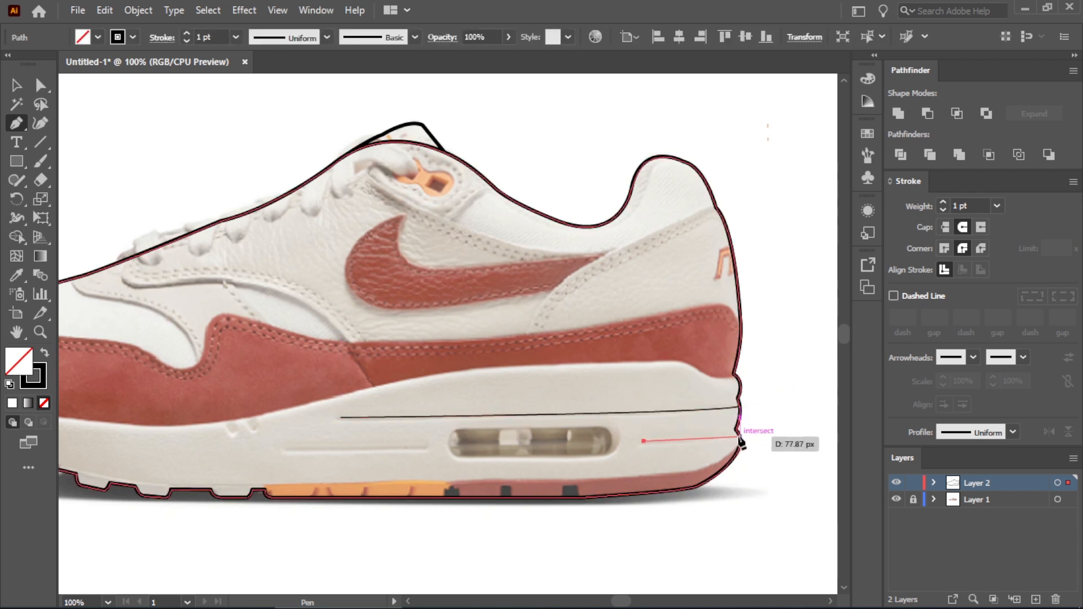
drag(739, 435, 776, 433)
- Set the stroke weight of both midsole groove lines to 3 pt and deselect them
click(16, 85)
scroll(701, 529, up, 1)
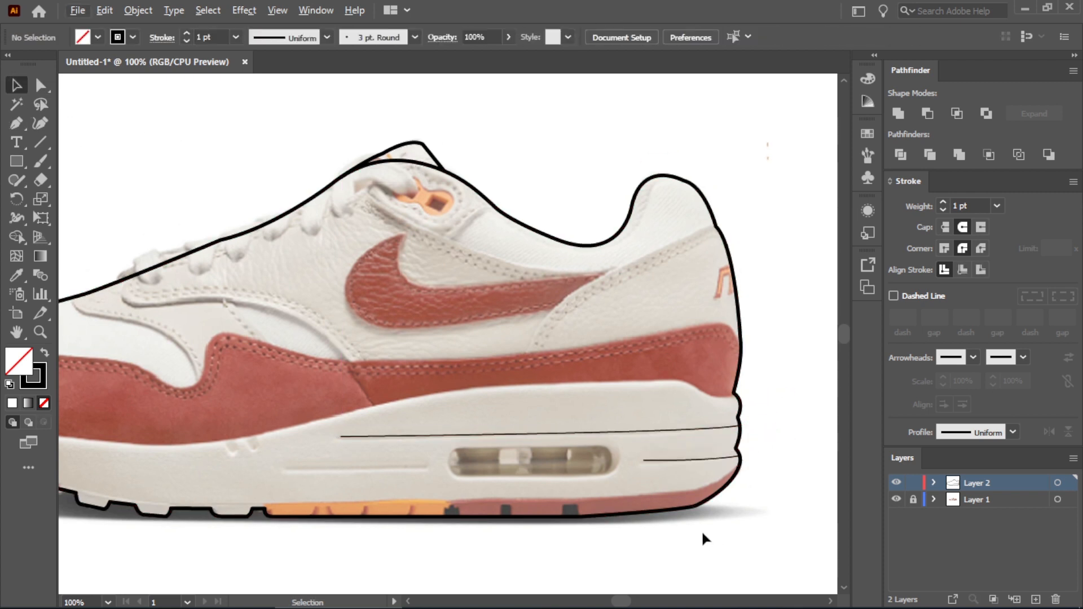
click(692, 459)
shift+click(688, 430)
click(236, 37)
click(253, 141)
click(451, 307)
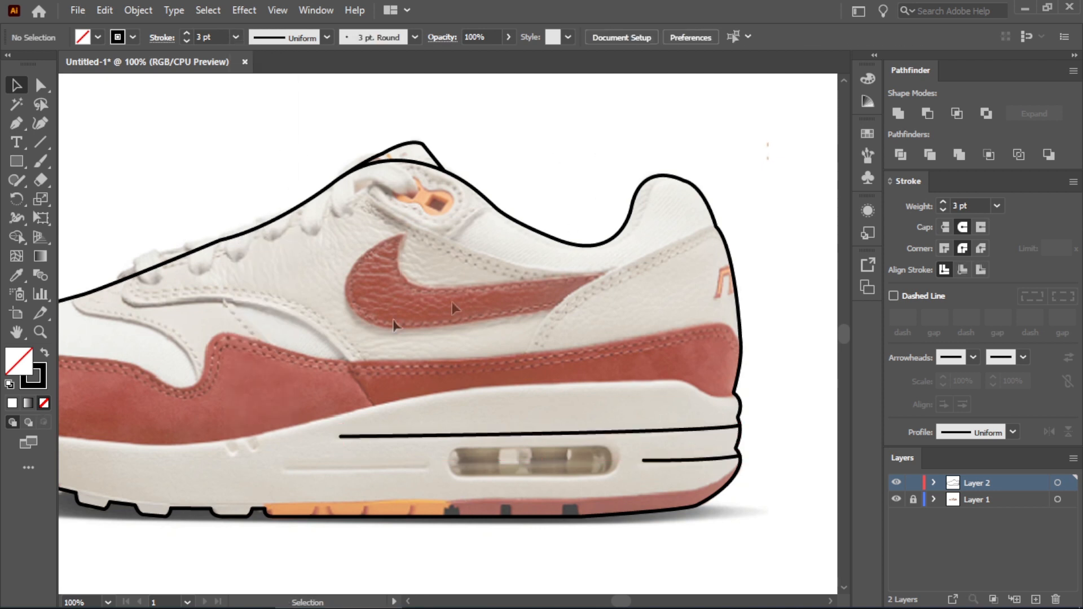
- Draw the short straight groove line in front of the air window
click(287, 469)
click(423, 468)
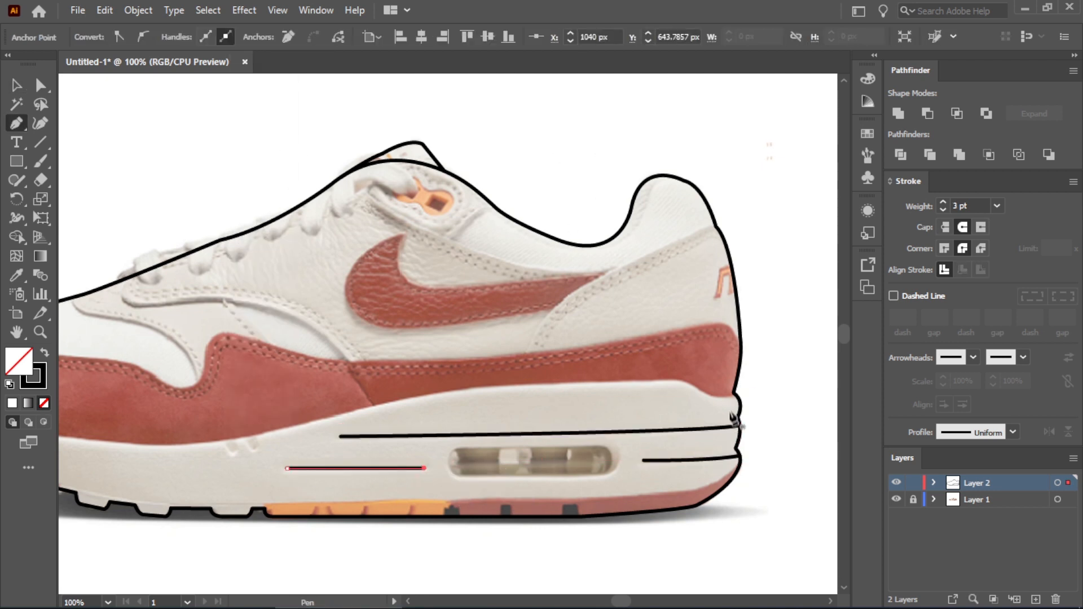
key(Return)
- Trace the midsole's upper edge from the heel notch forward above the air window to the midfoot
click(734, 393)
scroll(713, 399, up, 1)
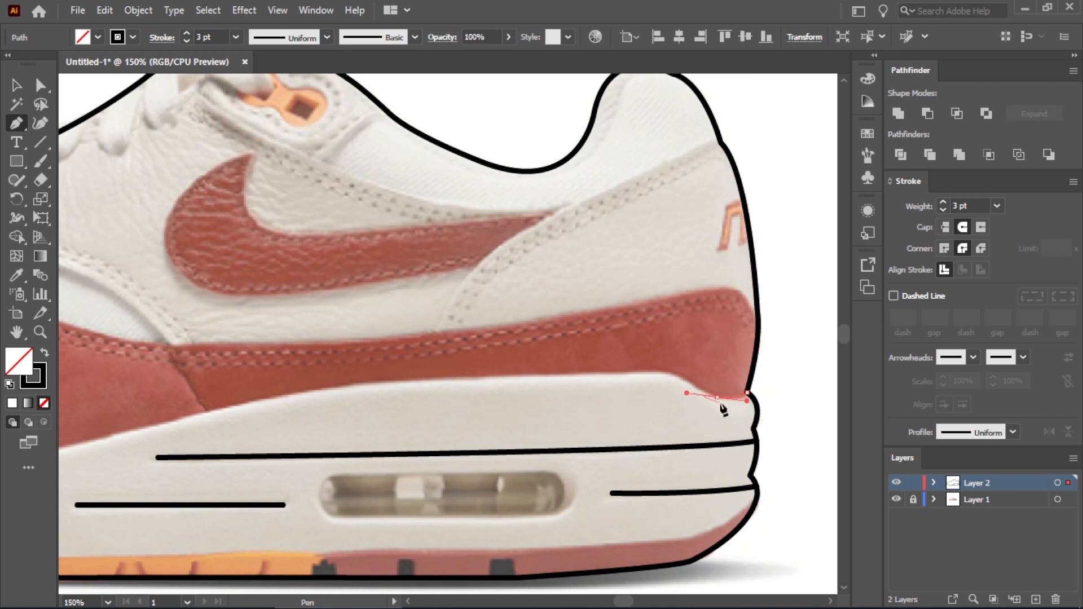
drag(715, 397, 675, 379)
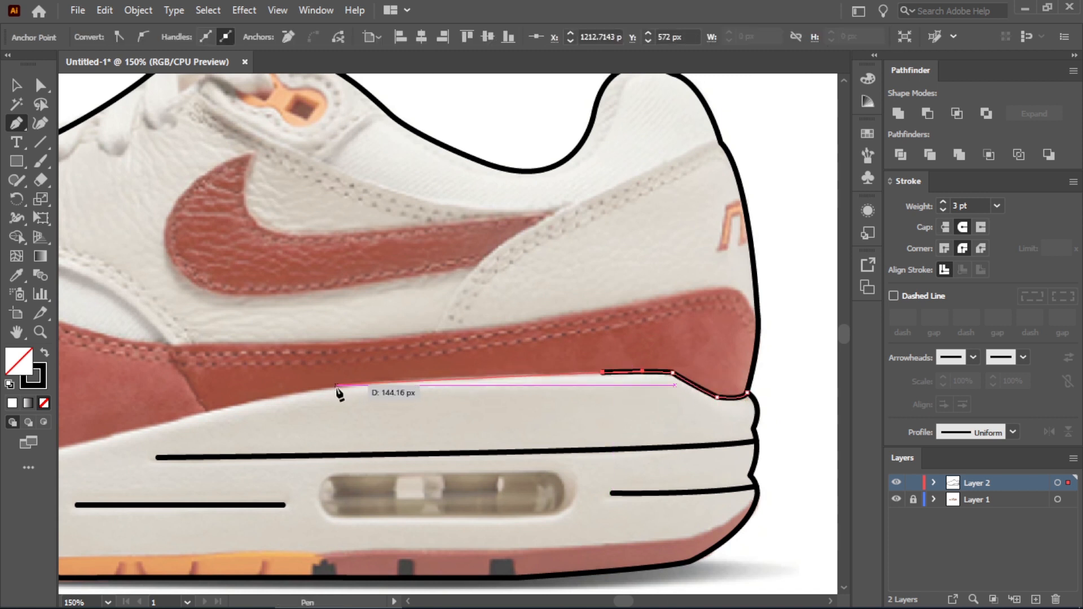
drag(339, 385, 317, 394)
scroll(361, 394, down, 1)
drag(179, 429, 88, 441)
- Extend the midsole's upper edge along the red forefoot panel and around the toe to the outline, and deselect it
scroll(148, 435, down, 1)
scroll(162, 459, up, 1)
scroll(186, 395, down, 2)
scroll(124, 446, up, 2)
scroll(110, 459, down, 2)
scroll(107, 458, up, 3)
drag(80, 359, 84, 346)
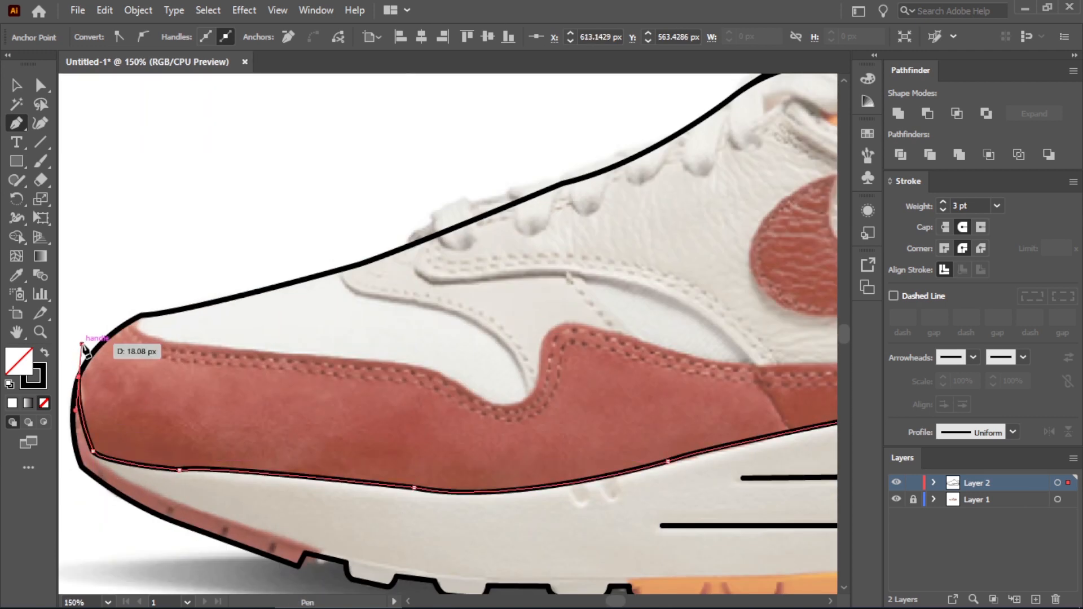
click(17, 85)
click(198, 192)
- Set the stroke to 2 pt and trace the outsole's upper edge from the heel to the rear end of the orange tread
scroll(310, 267, down, 1)
scroll(318, 486, down, 1)
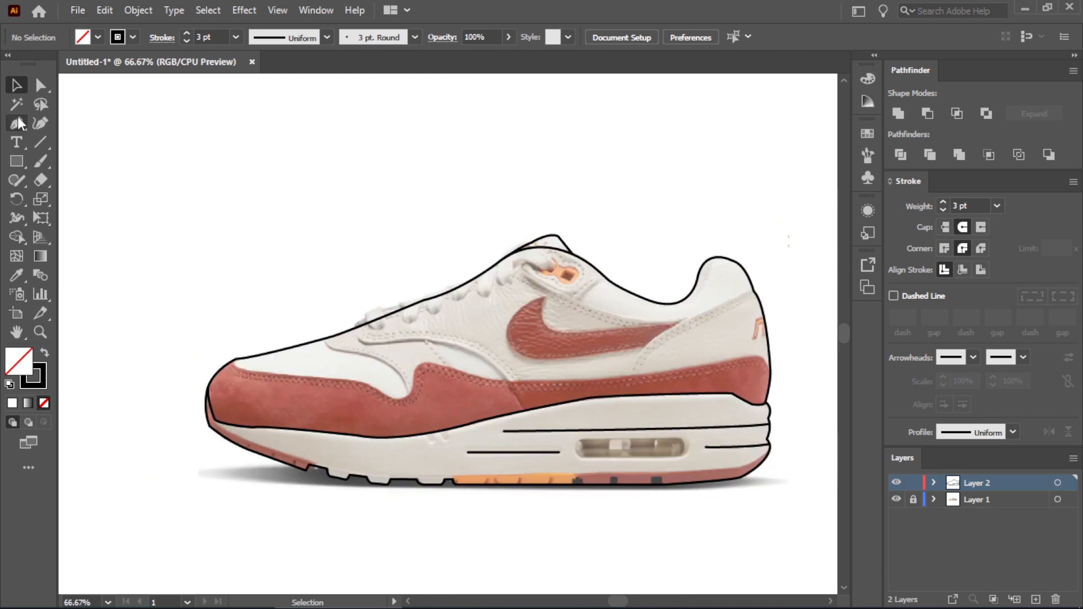
click(17, 123)
scroll(702, 504, up, 1)
click(236, 37)
click(255, 123)
scroll(801, 439, up, 1)
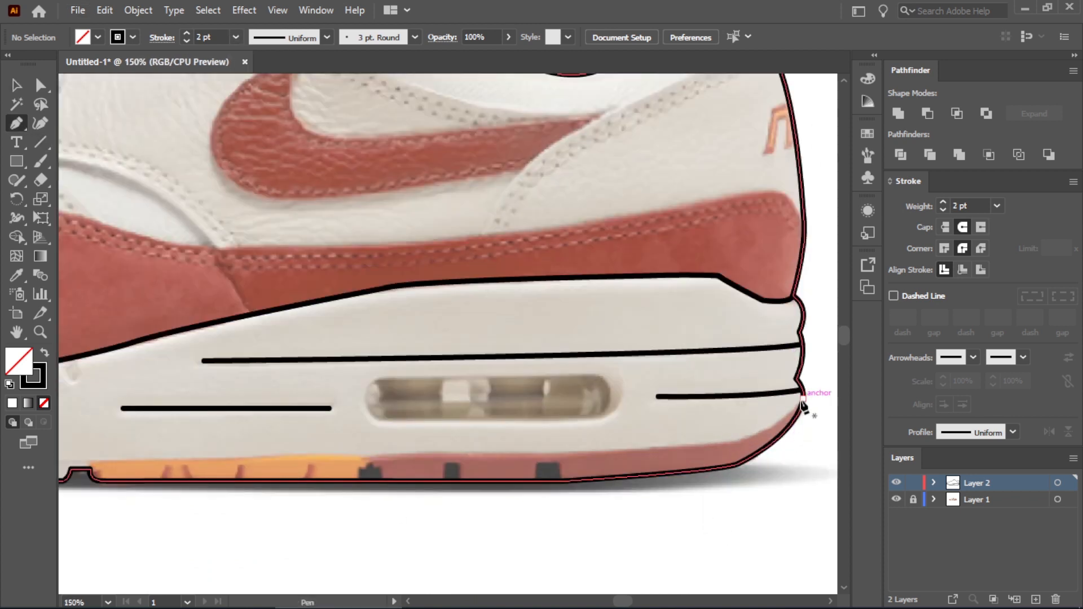
click(803, 399)
drag(723, 441, 682, 440)
click(724, 441)
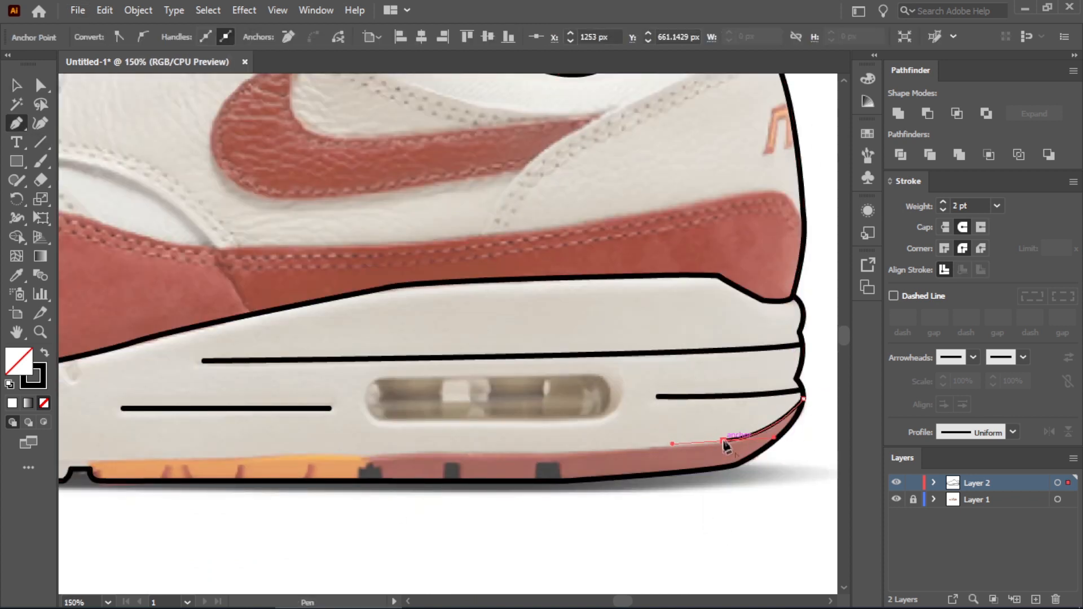
click(378, 453)
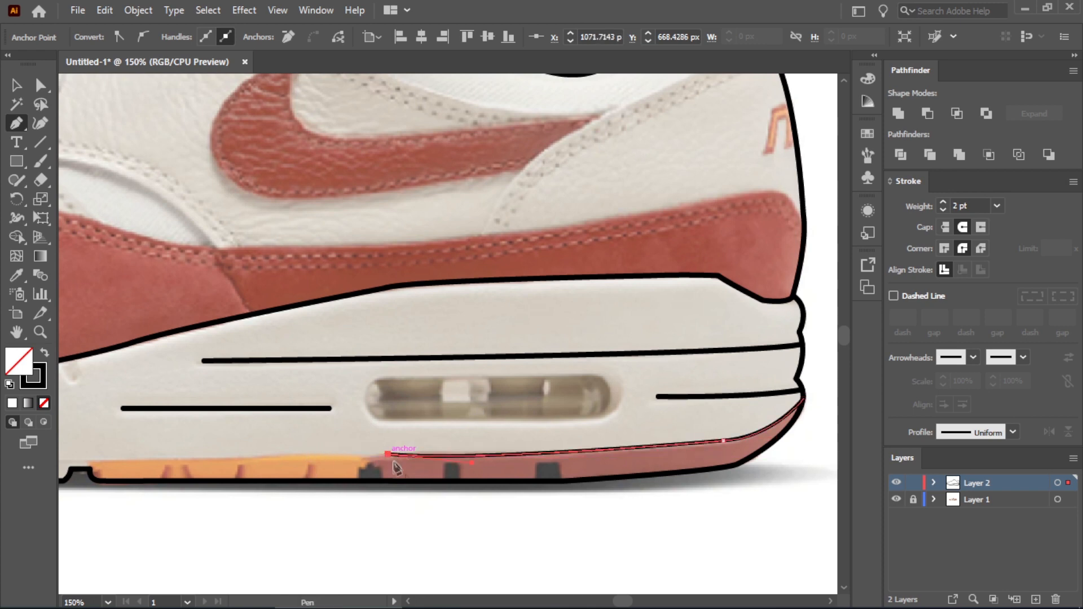
- Extend the outsole line above the orange tread and the cream lugs to the red front tread
scroll(254, 451, left, 5)
drag(231, 458, 247, 462)
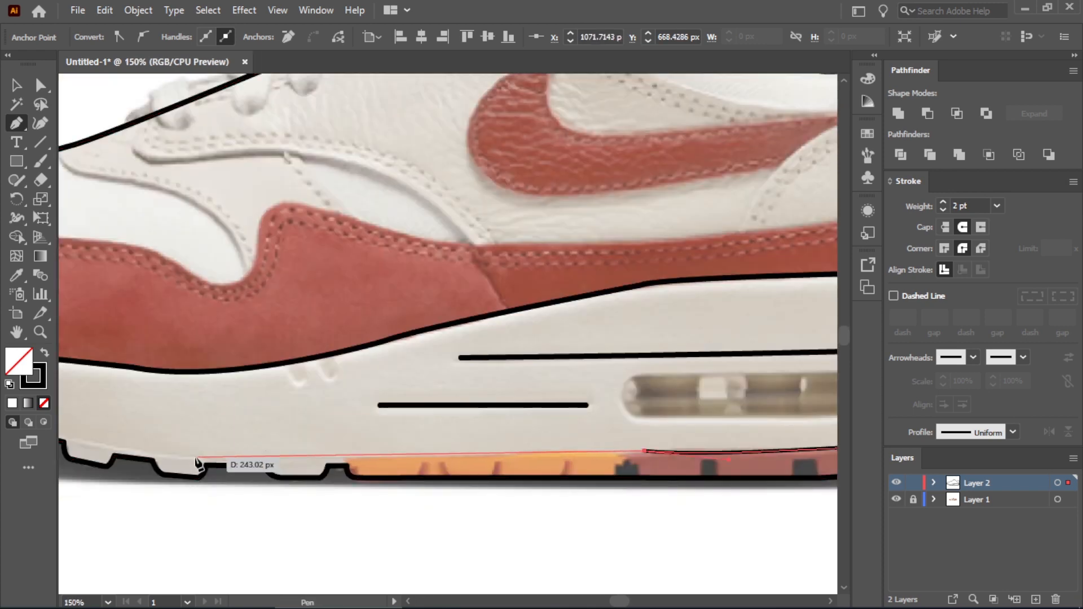
scroll(180, 460, down, 3)
scroll(177, 461, up, 2)
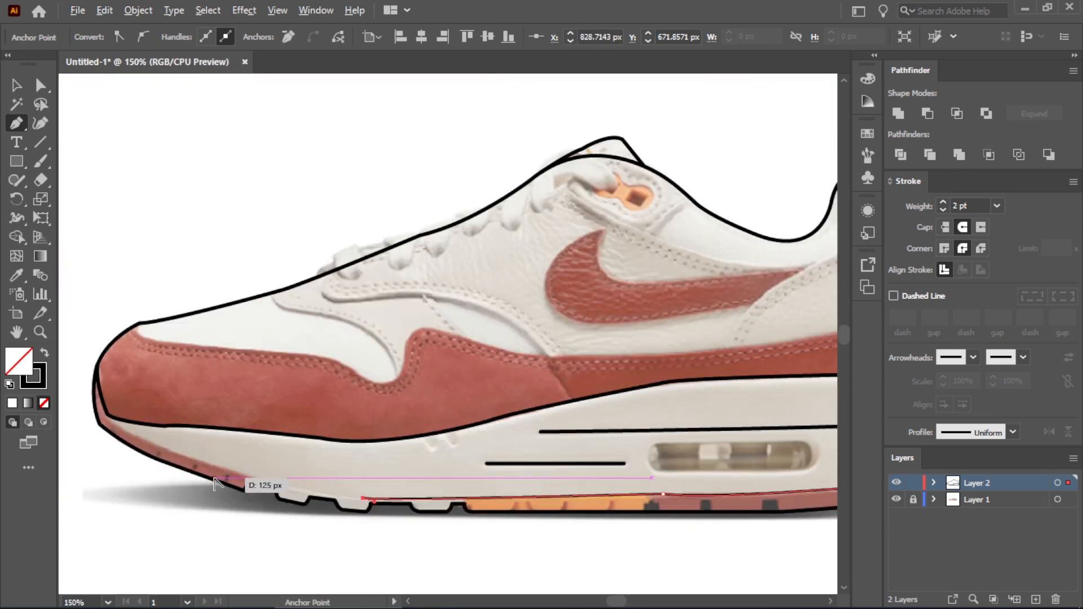
drag(266, 483, 273, 494)
scroll(273, 494, down, 3)
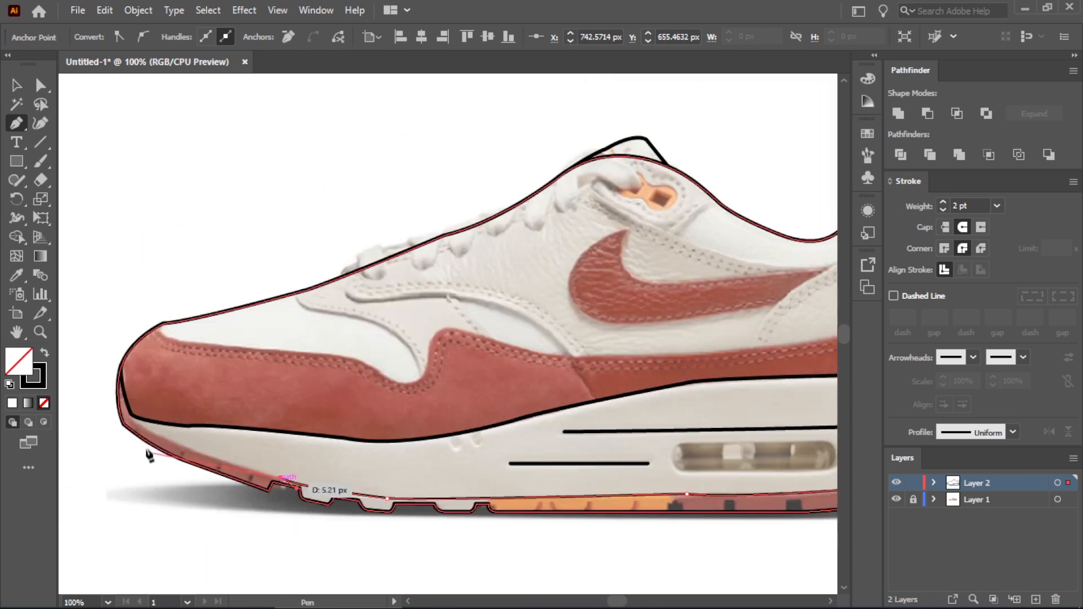
- Finish the outsole line along the red front tread to the midsole's toe corner and deselect it
scroll(149, 449, up, 4)
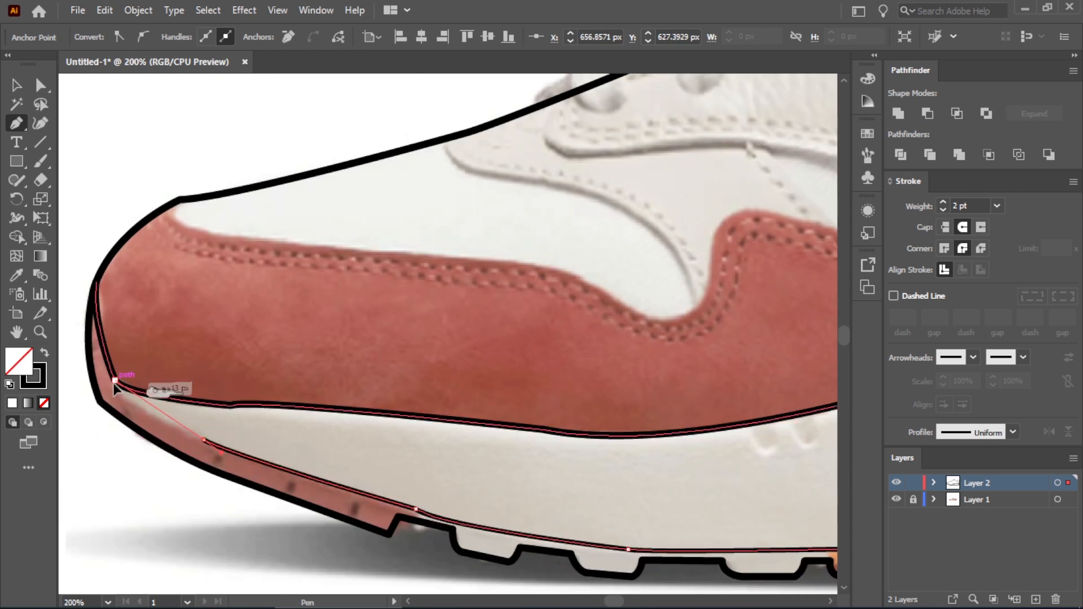
drag(115, 380, 115, 515)
scroll(232, 427, down, 2)
click(17, 85)
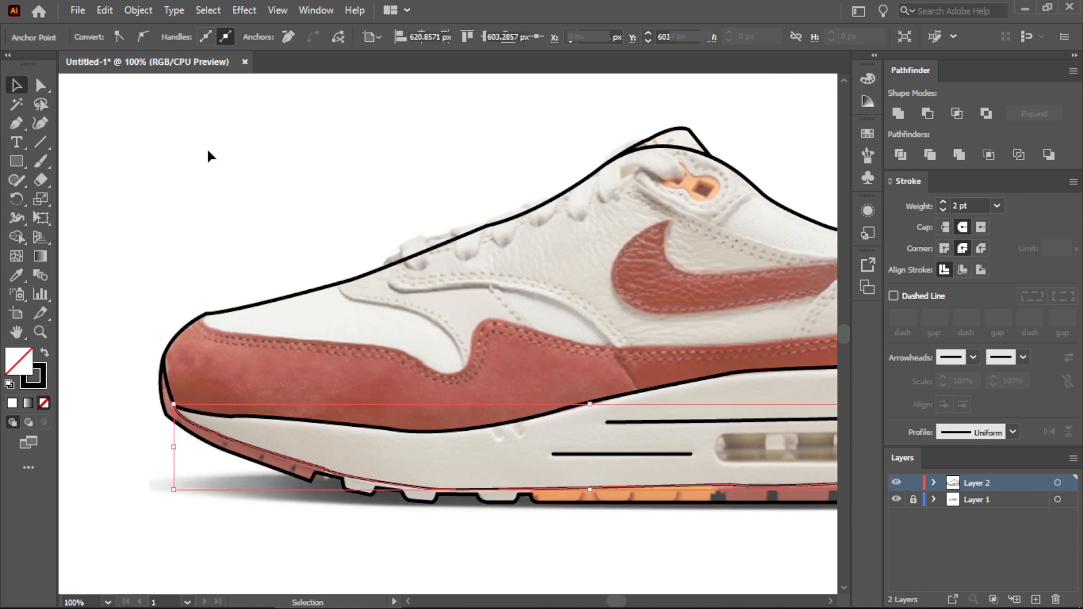
click(208, 149)
- Trace the red panel's upper edge from the toe outline back to the start of its dip
scroll(221, 215, down, 1)
scroll(411, 271, up, 1)
scroll(119, 338, up, 2)
click(110, 282)
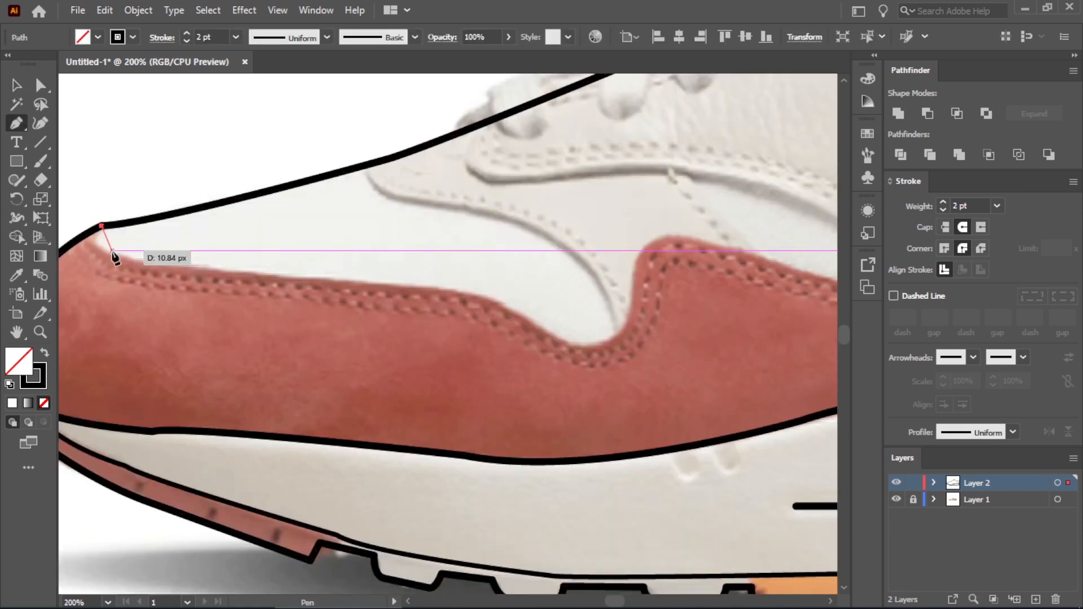
drag(141, 252, 142, 253)
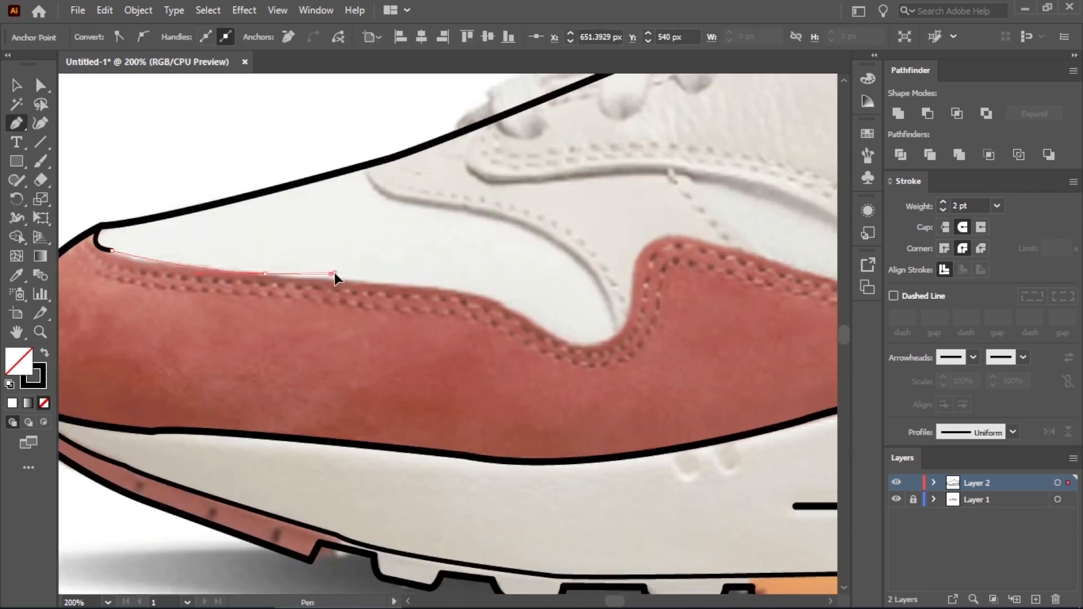
drag(274, 274, 275, 275)
drag(470, 292, 494, 302)
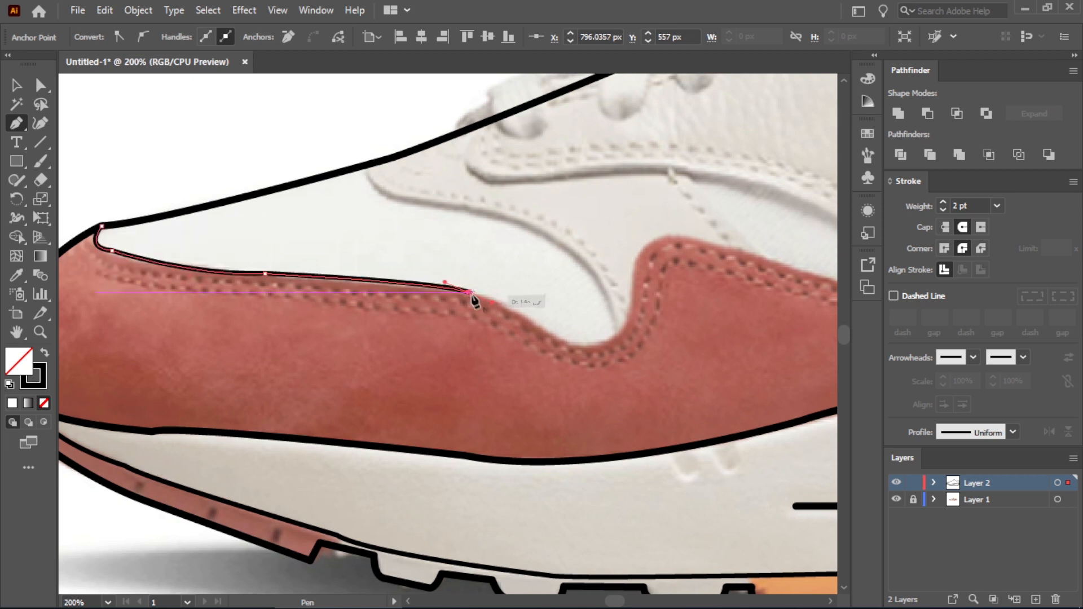
- Extend the red panel's edge through the dip and up over the hump behind it
drag(617, 371, 614, 375)
drag(629, 314, 648, 260)
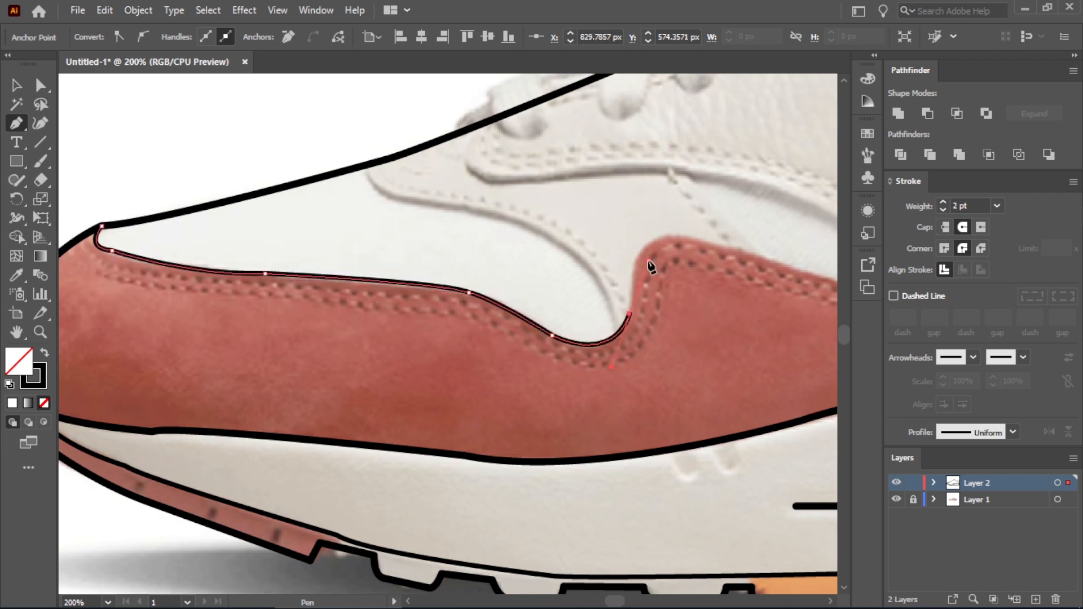
click(636, 261)
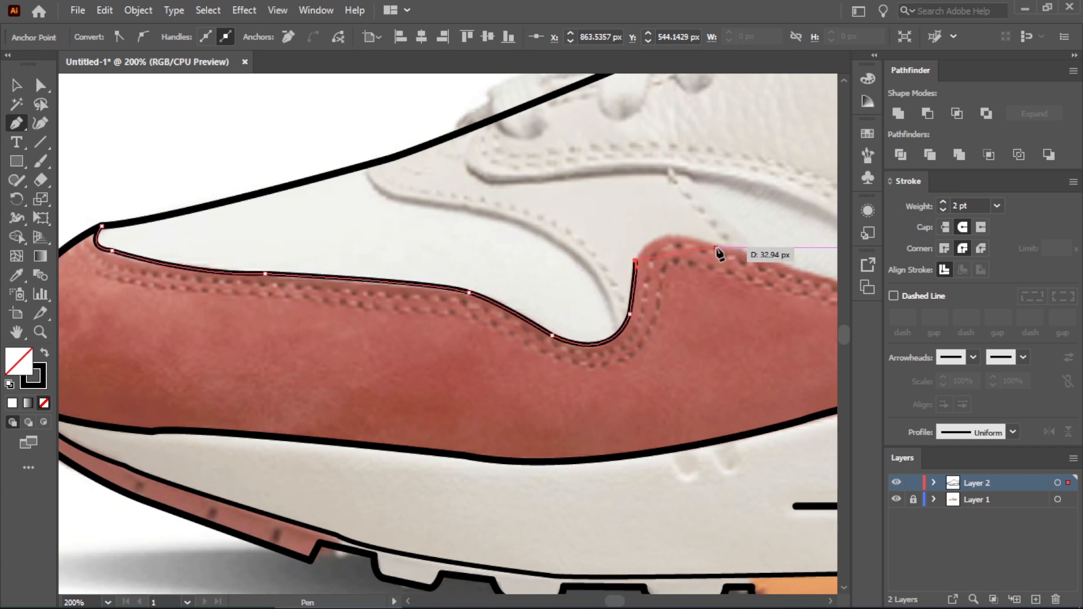
drag(724, 247, 800, 276)
- Extend the red panel's edge down to the seam and along the side beneath the swoosh
scroll(601, 312, down, 5)
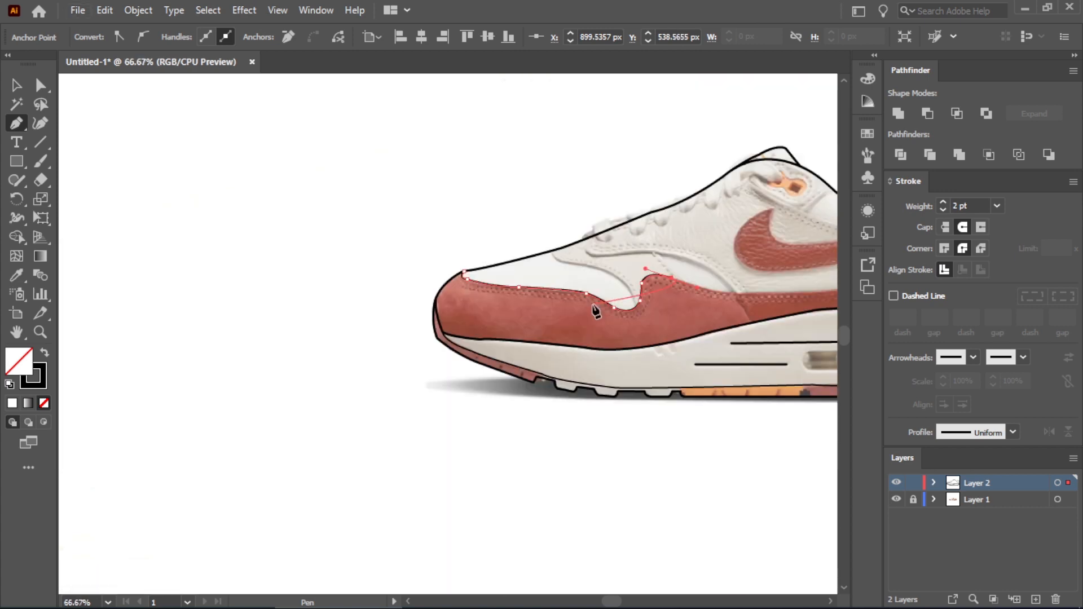
scroll(713, 321, up, 4)
scroll(514, 285, up, 2)
drag(564, 292, 584, 292)
click(564, 292)
scroll(562, 292, down, 2)
scroll(620, 309, down, 3)
scroll(693, 299, up, 3)
scroll(703, 308, down, 3)
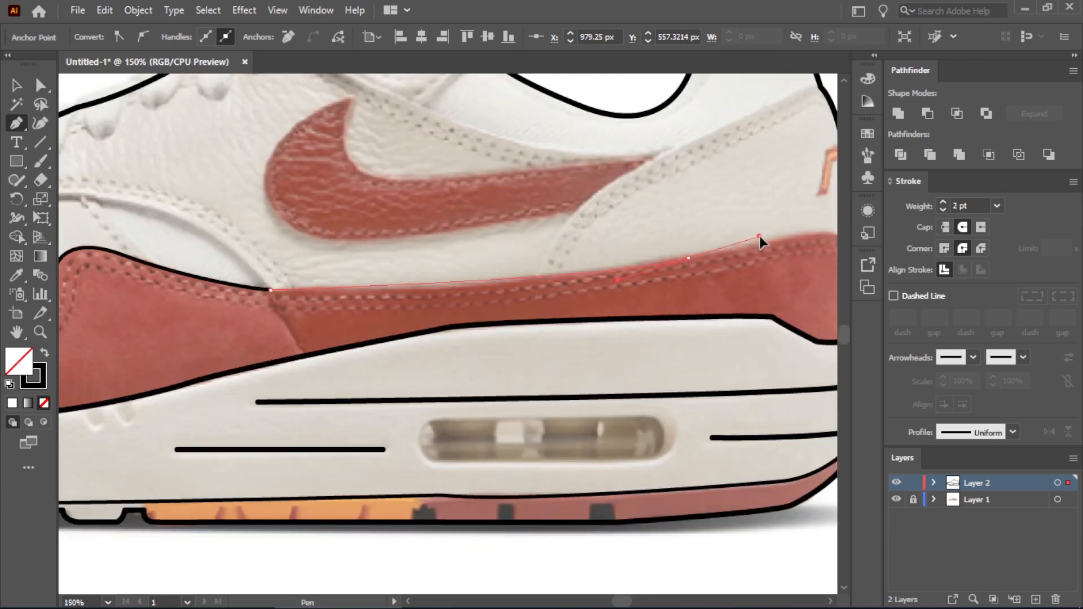
- Finish the red panel's upper edge around its heel corner to the outline and deselect the path
scroll(716, 270, down, 2)
scroll(703, 283, up, 4)
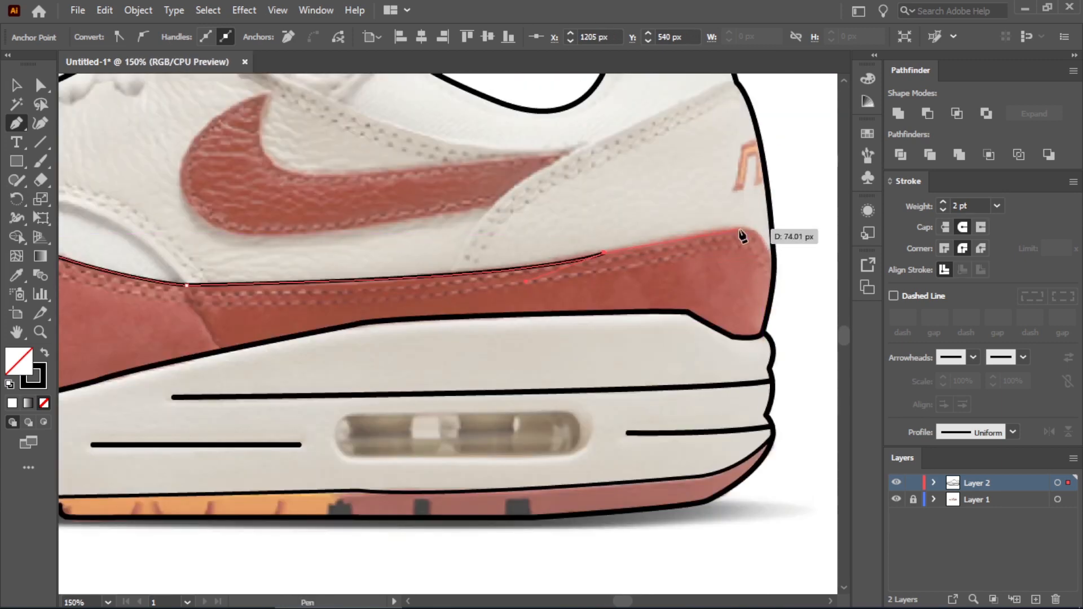
mouse_move(717, 230)
mouse_down()
mouse_move(747, 226)
mouse_move(790, 283)
mouse_up()
scroll(788, 321, down, 1)
click(16, 85)
click(106, 100)
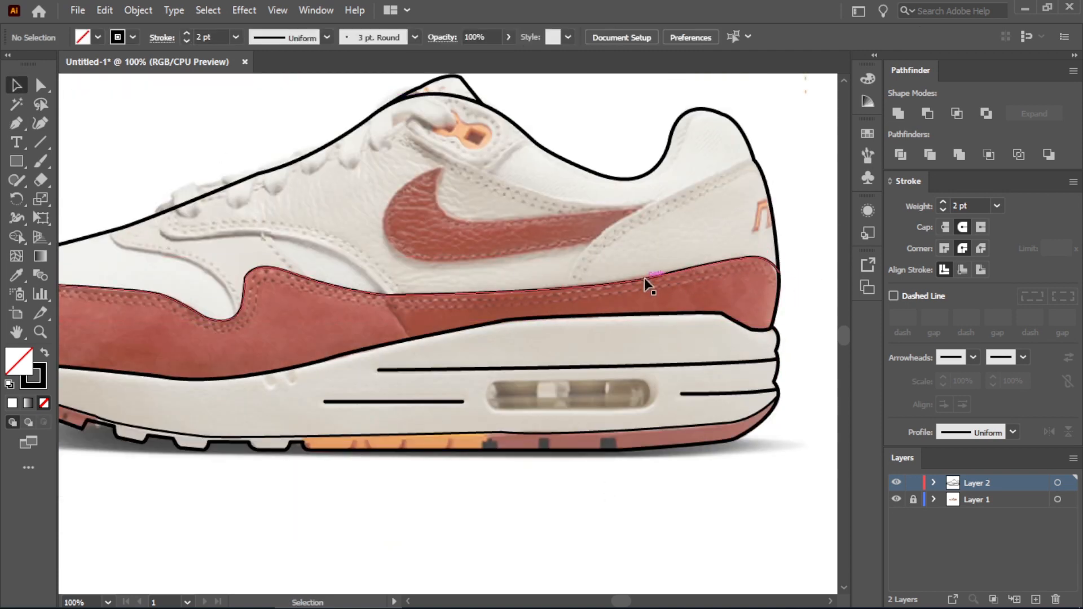
- Set the stroke weight of the red panel's upper edge path to 3 pt and deselect it
click(644, 279)
click(235, 36)
click(251, 139)
key(ctrl+shift+a)
- Trace the heel panel's curved front edge with the Pen tool from the heel outline down to the red panel
click(16, 123)
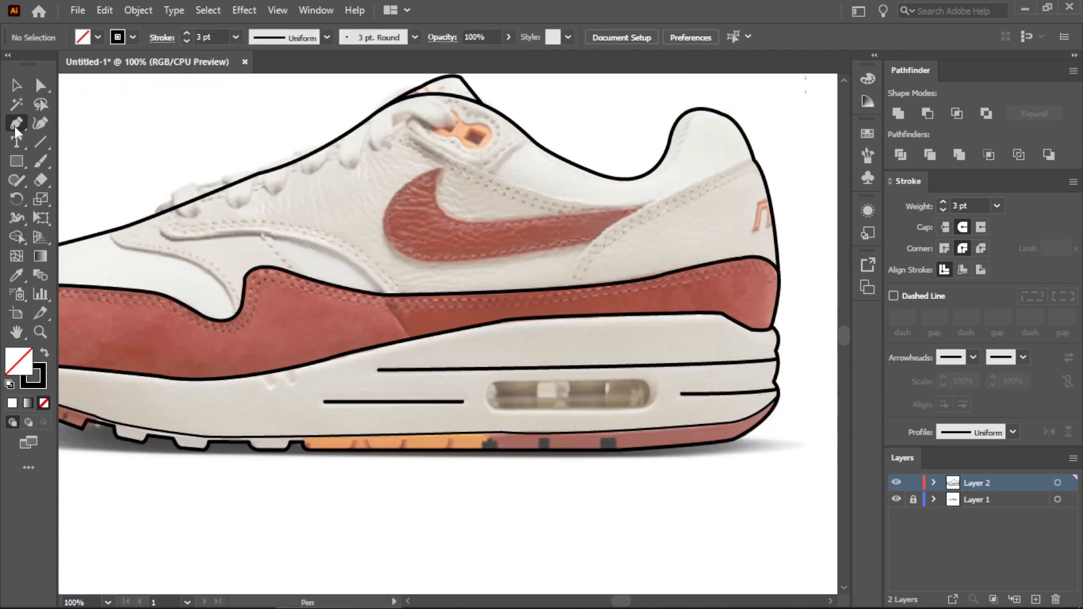
scroll(807, 220, up, 1)
click(537, 218)
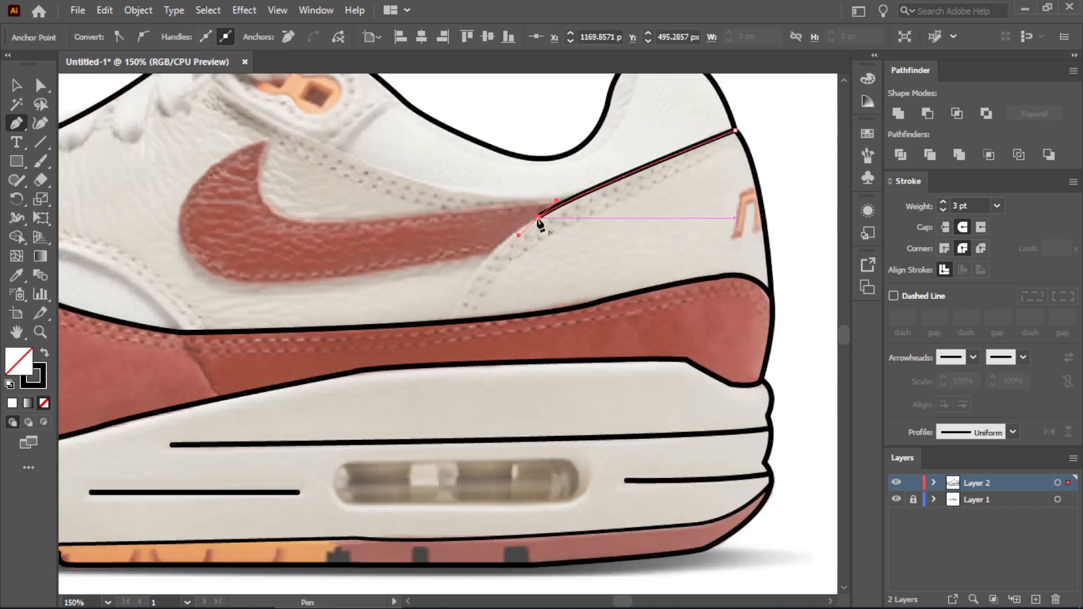
drag(450, 320, 434, 383)
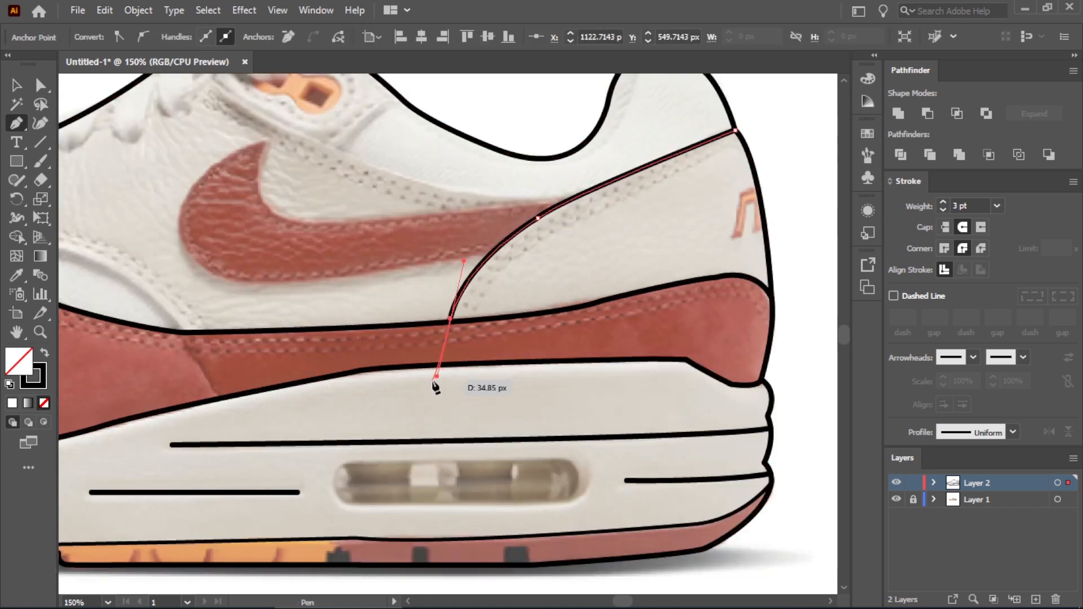
- Trace the lace panel's lower edge from the instep outline around its rounded front and back to the red panel's seam
scroll(553, 398, down, 1)
scroll(79, 289, up, 1)
click(87, 263)
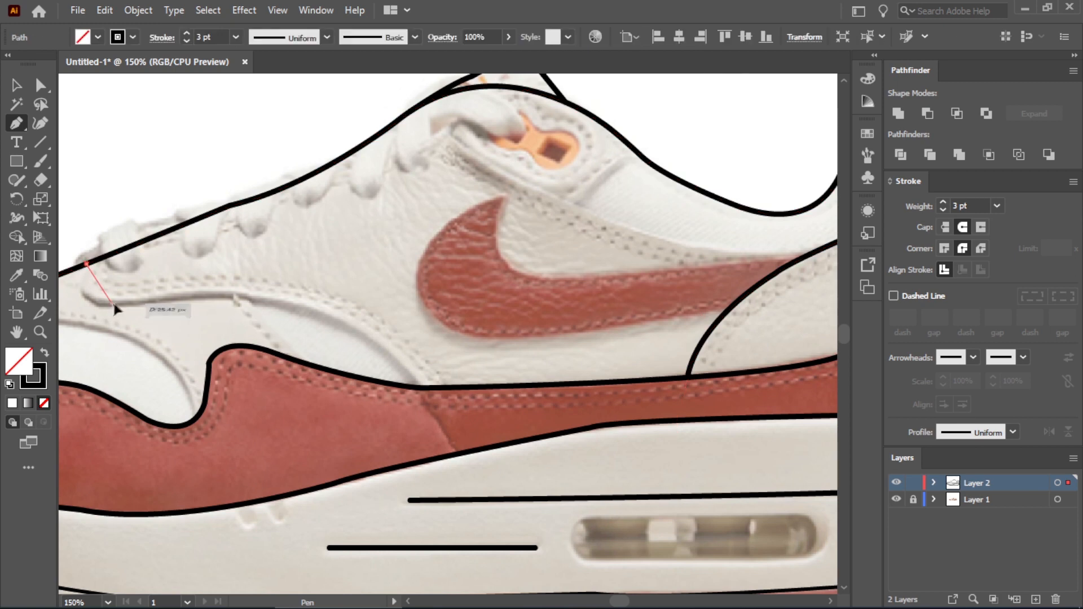
drag(112, 305, 165, 300)
click(252, 300)
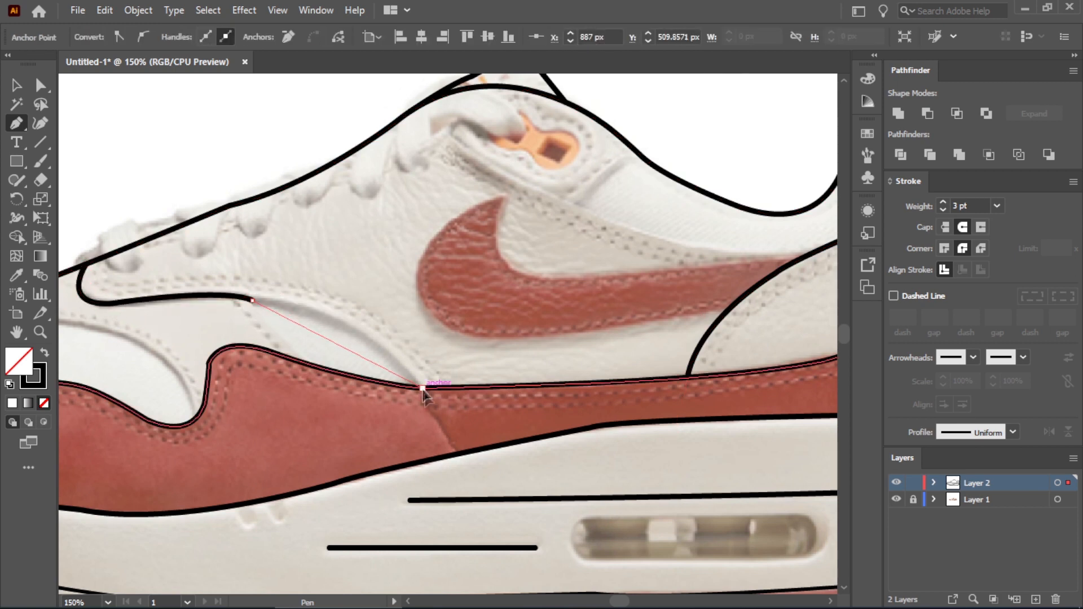
drag(421, 388, 504, 485)
key(Escape)
- Trace the toe box's upper edge from the front outline down to the dip in the red panel
scroll(581, 449, down, 1)
scroll(210, 316, up, 1)
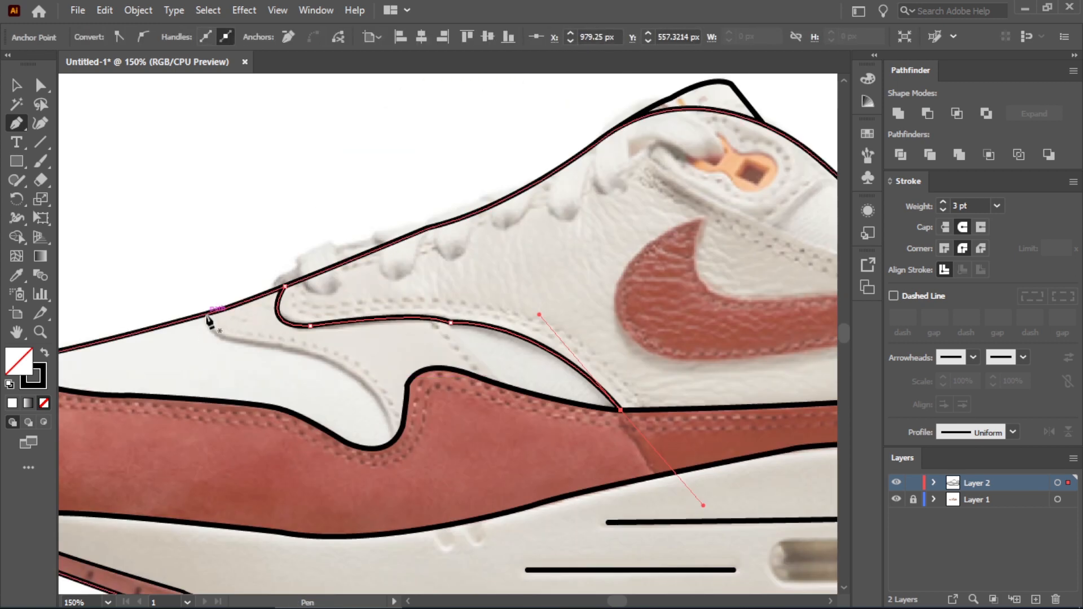
click(240, 340)
drag(375, 396, 395, 457)
click(375, 396)
key(Escape)
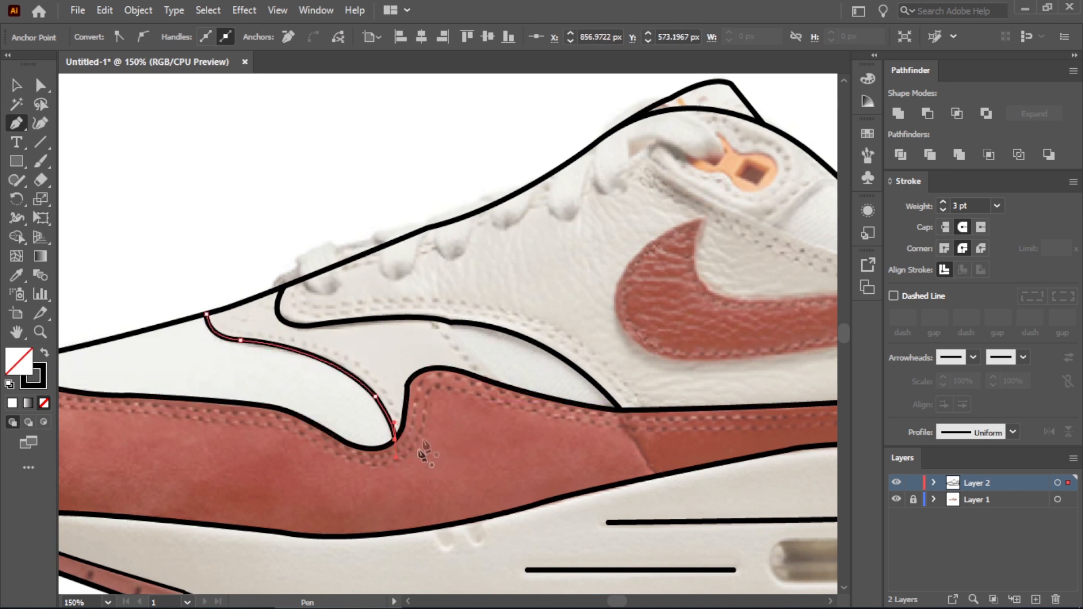
- Draw the short seam from the lace panel's lower edge down to the red panel behind its hump
ctrl+click(448, 319)
drag(443, 322, 506, 398)
scroll(491, 449, down, 2)
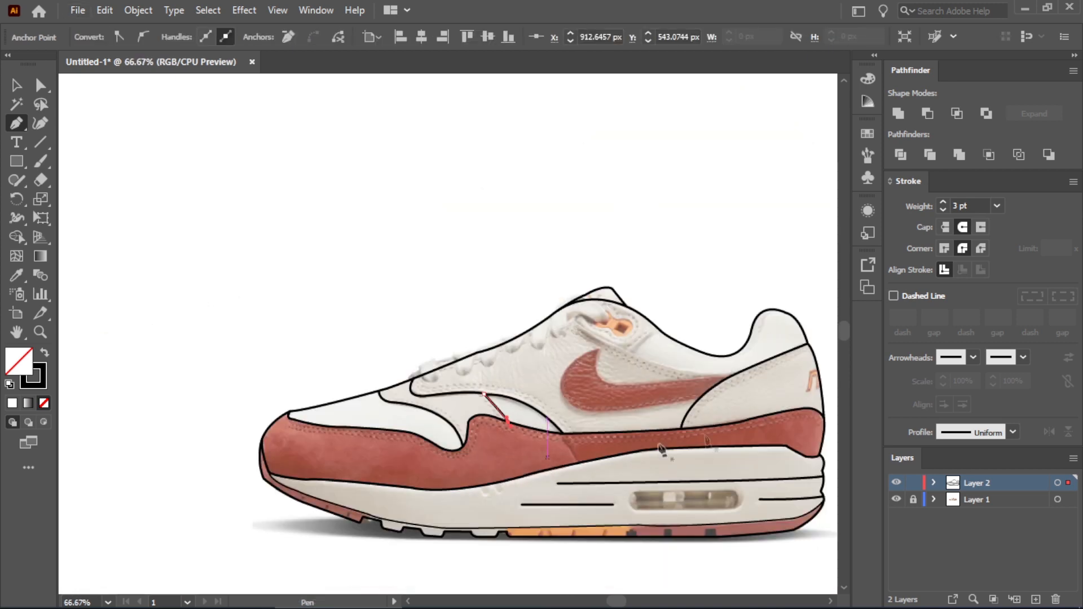
- Trace the long seam above the swoosh from the outline at the tongue's base back to the heel panel edge
scroll(716, 361, up, 2)
ctrl+click(376, 277)
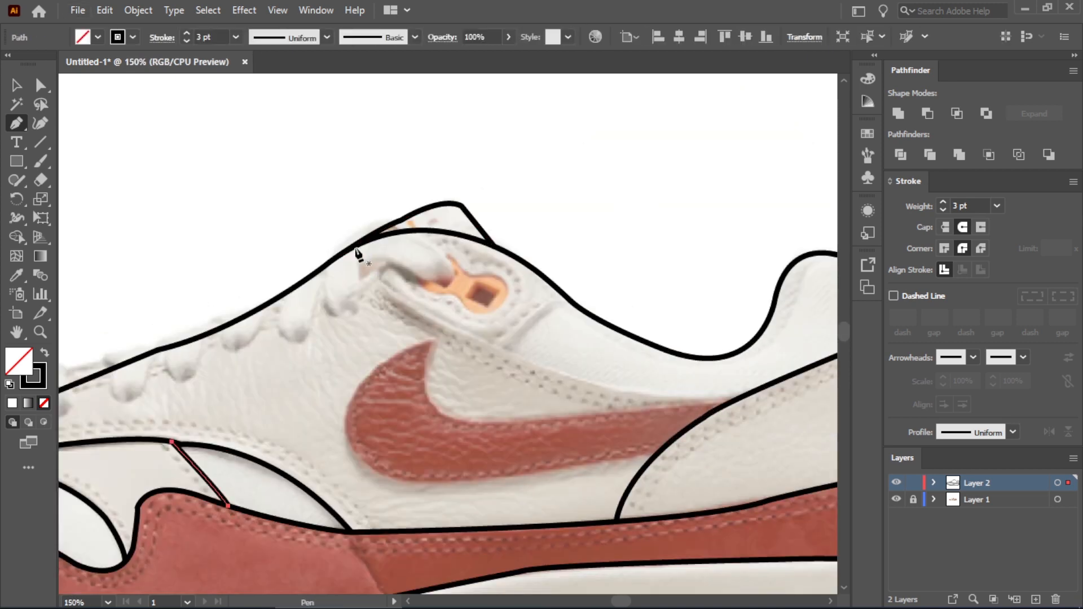
click(351, 247)
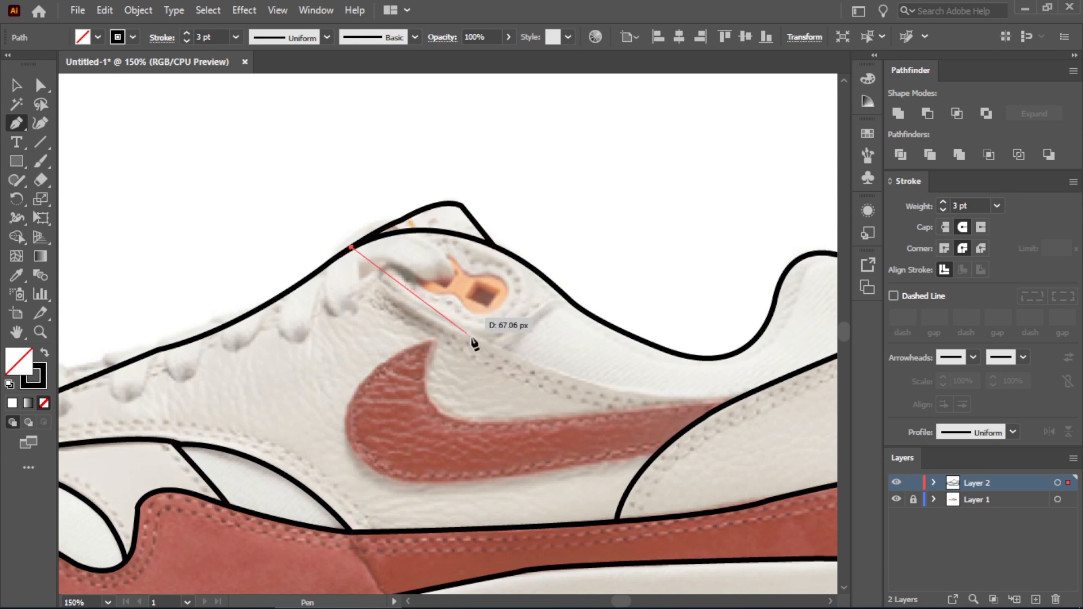
drag(506, 350, 811, 395)
click(366, 341)
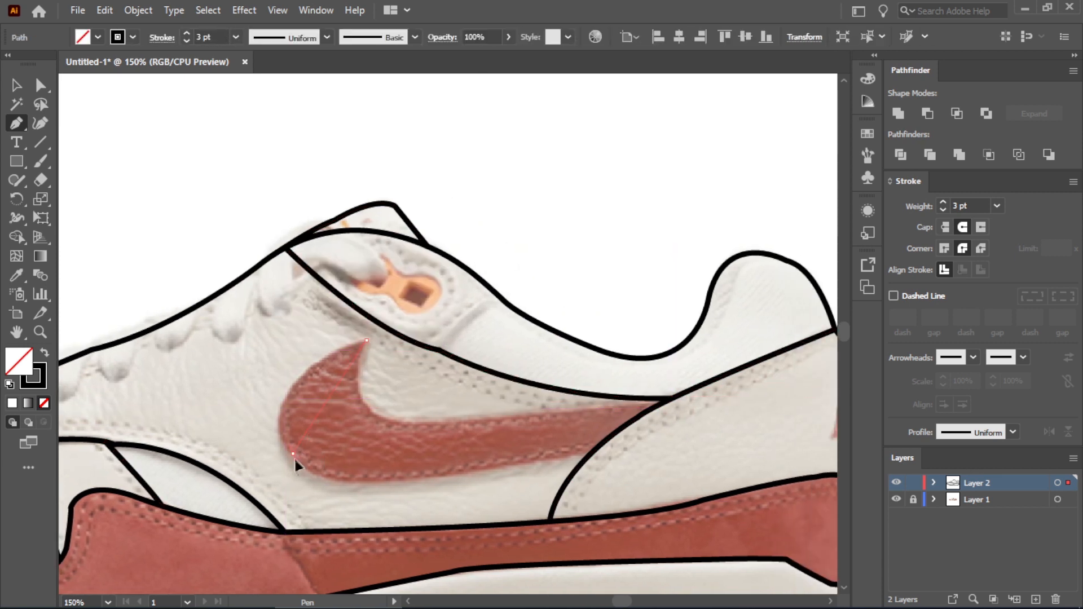
drag(340, 523, 341, 523)
drag(496, 467, 671, 422)
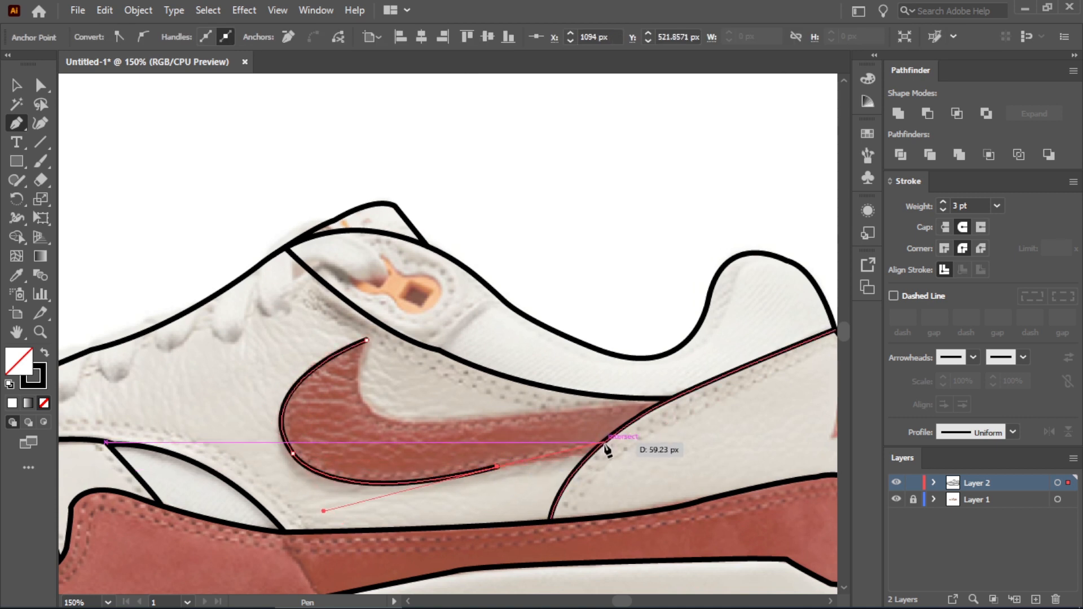
click(604, 443)
click(662, 404)
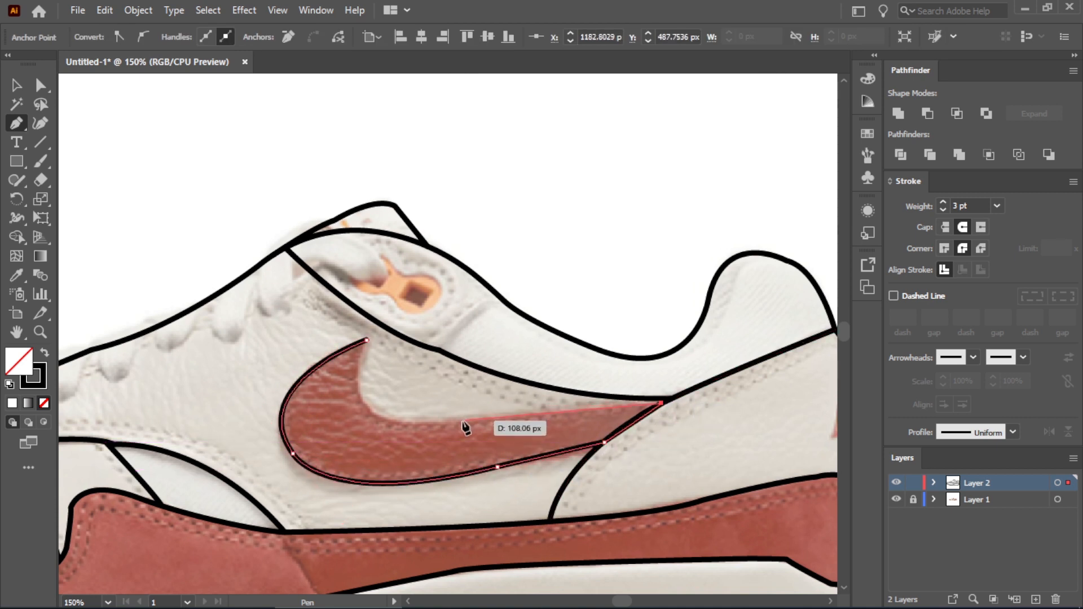
key(ctrl+z)
key(ctrl+z)
ctrl+click(572, 451)
ctrl+click(648, 412)
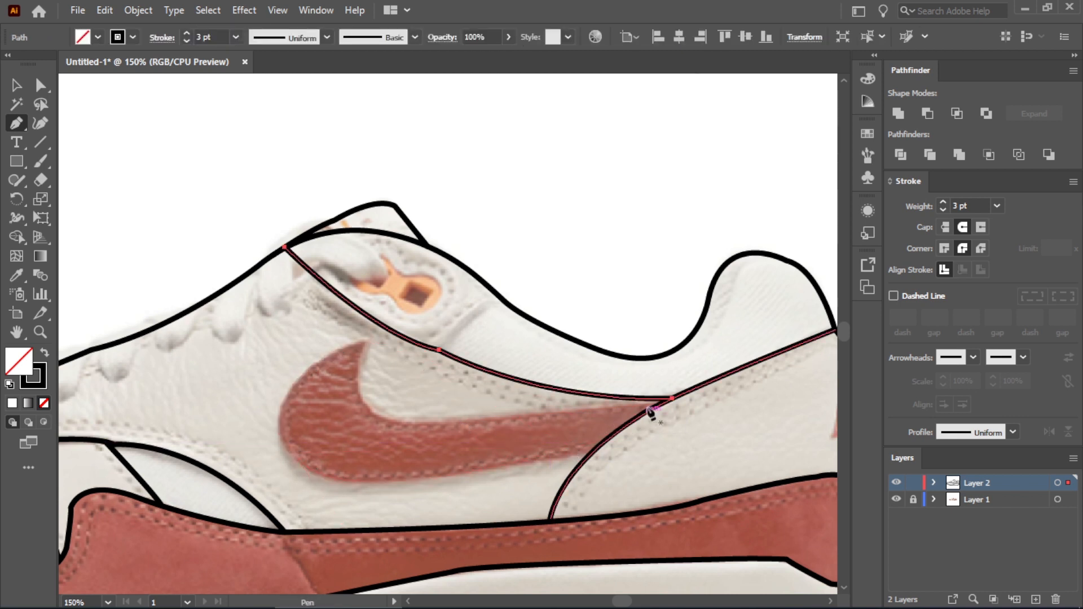
- Trace the swoosh's lower edge from the heel panel forward and around its rounded front up to the tip
click(589, 454)
alt+click(343, 483)
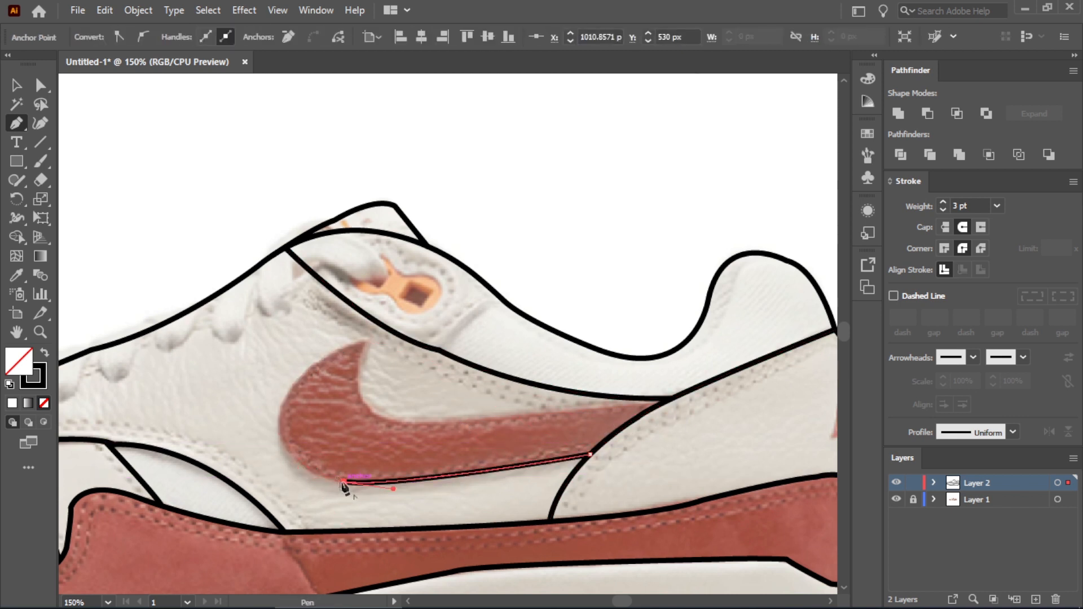
drag(295, 379, 345, 288)
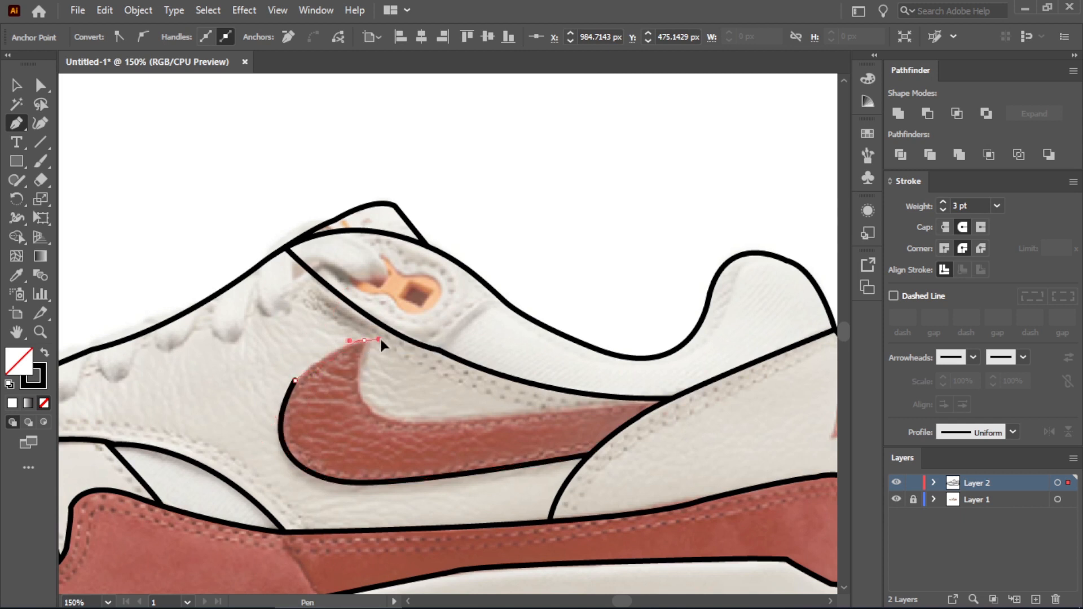
drag(409, 329, 407, 331)
click(364, 340)
- Trace the swoosh's inner curve and upper edge back to the heel panel and deselect the path
drag(406, 418, 479, 418)
click(406, 418)
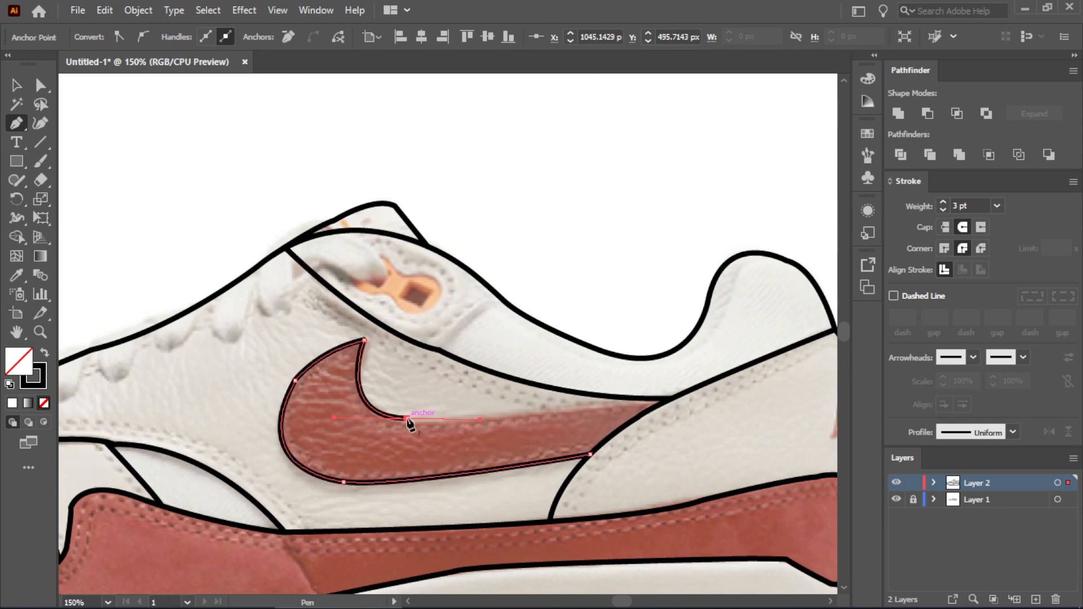
click(670, 399)
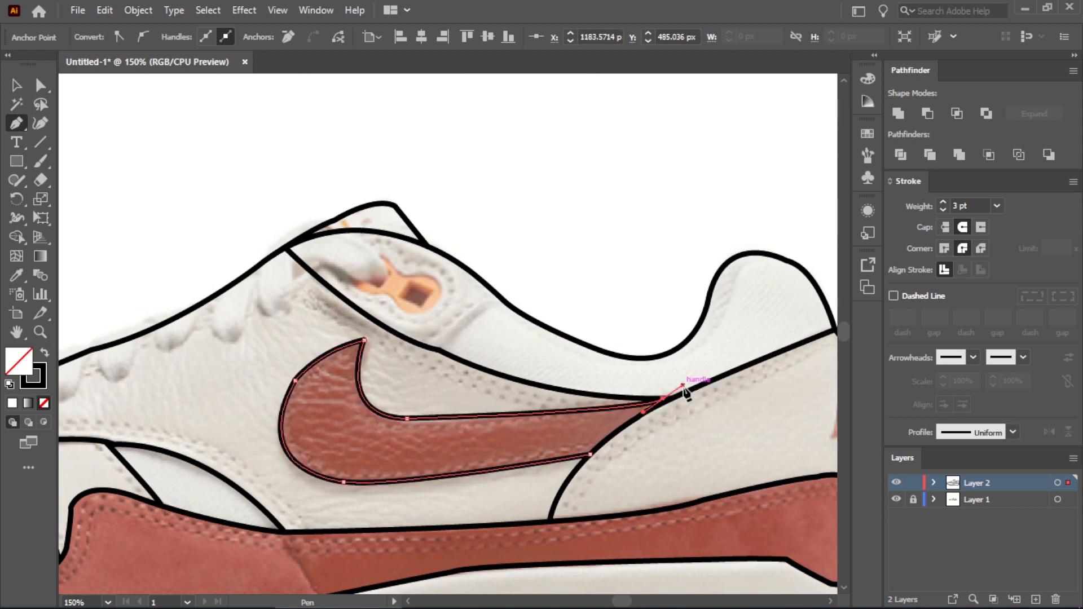
key(v)
click(456, 330)
- Adjust the middle anchor and its handle on the seam above the swoosh to smooth the curve, and deselect it
scroll(456, 330, down, 4)
scroll(456, 338, up, 4)
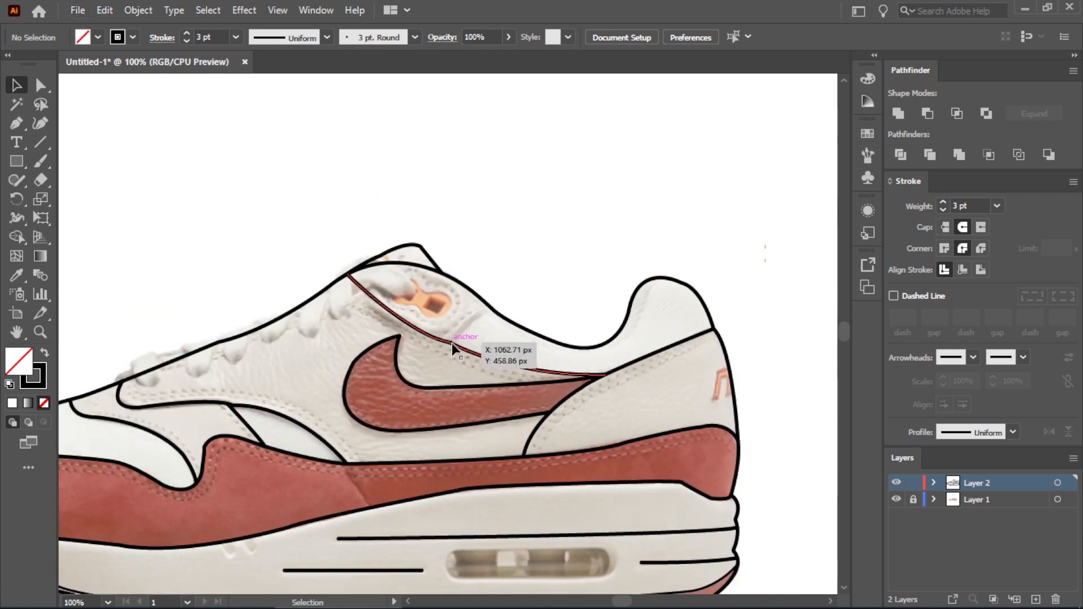
click(453, 354)
key(a)
click(447, 357)
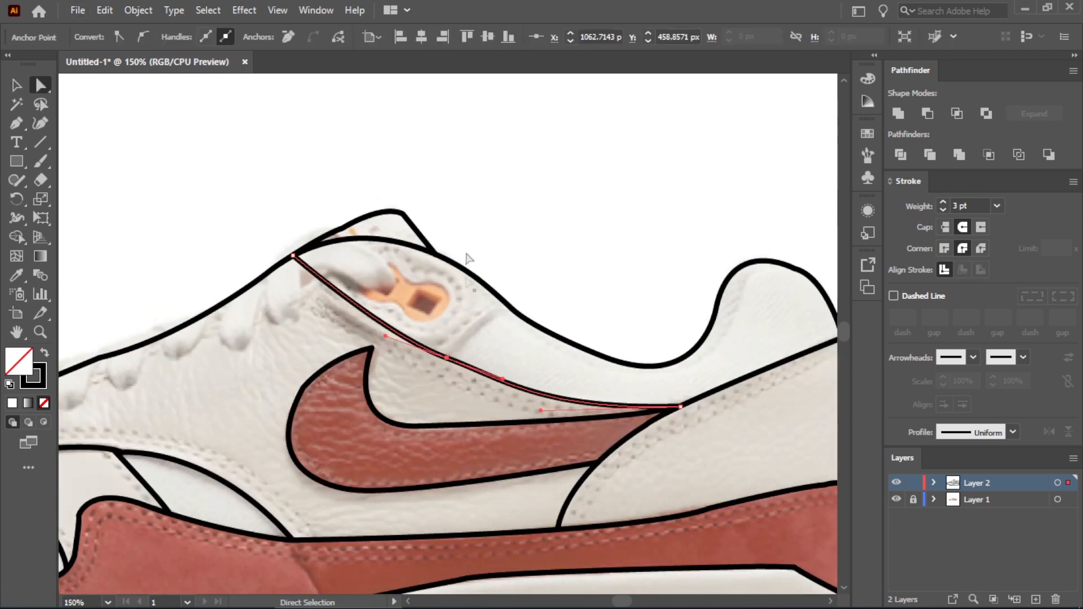
drag(446, 358, 447, 362)
drag(386, 340, 388, 338)
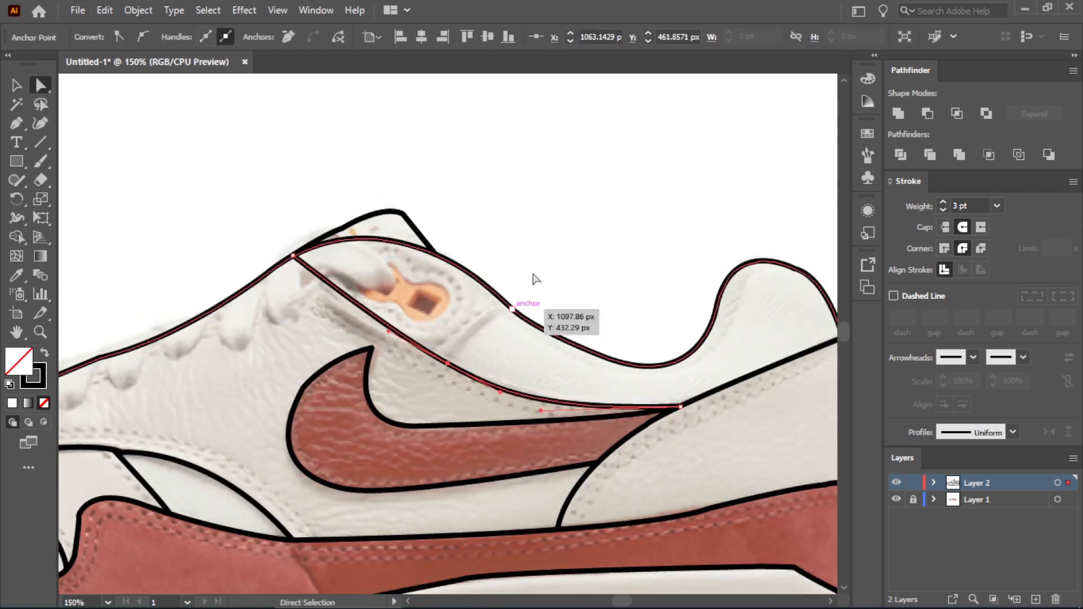
click(542, 267)
- Trace the short curved seam behind the orange eyelet from the collar outline down to the seam above the swoosh
scroll(542, 265, down, 1)
scroll(498, 307, up, 2)
click(556, 292)
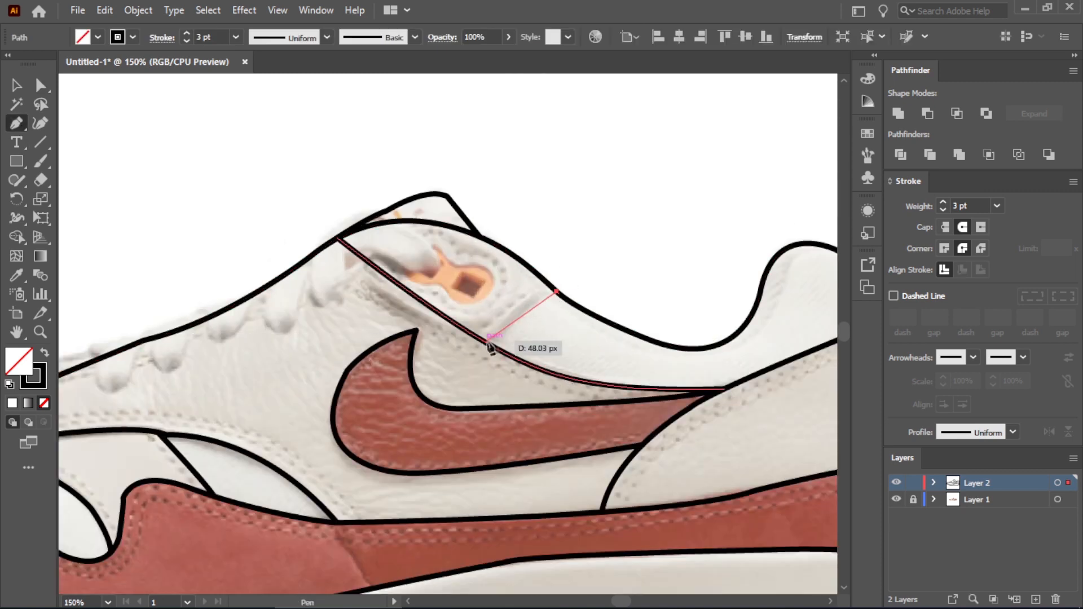
drag(489, 343, 483, 358)
scroll(314, 298, up, 1)
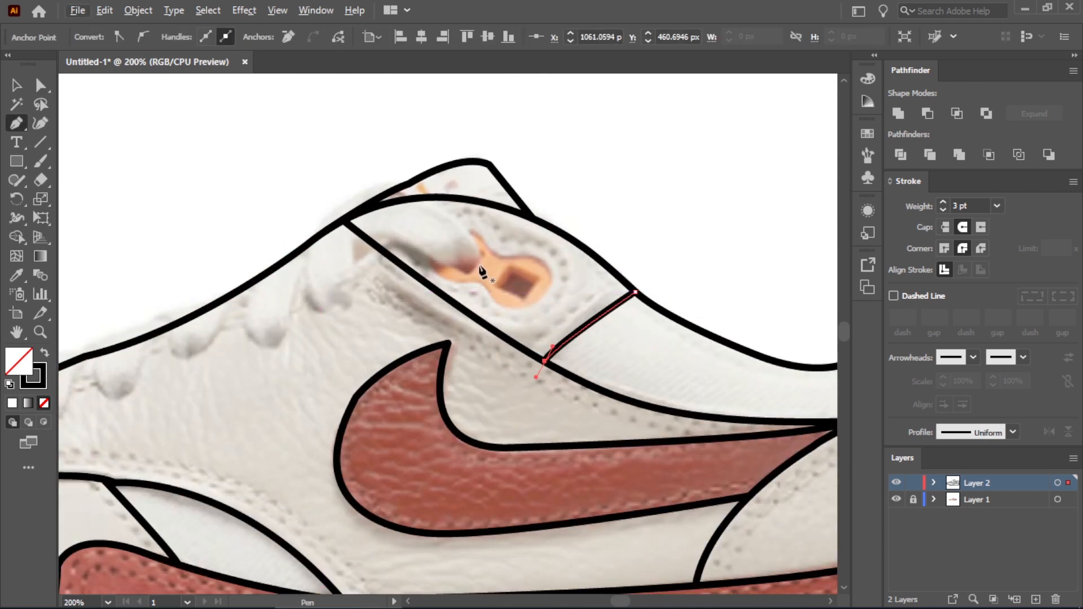
click(467, 275)
click(483, 257)
drag(410, 198, 368, 203)
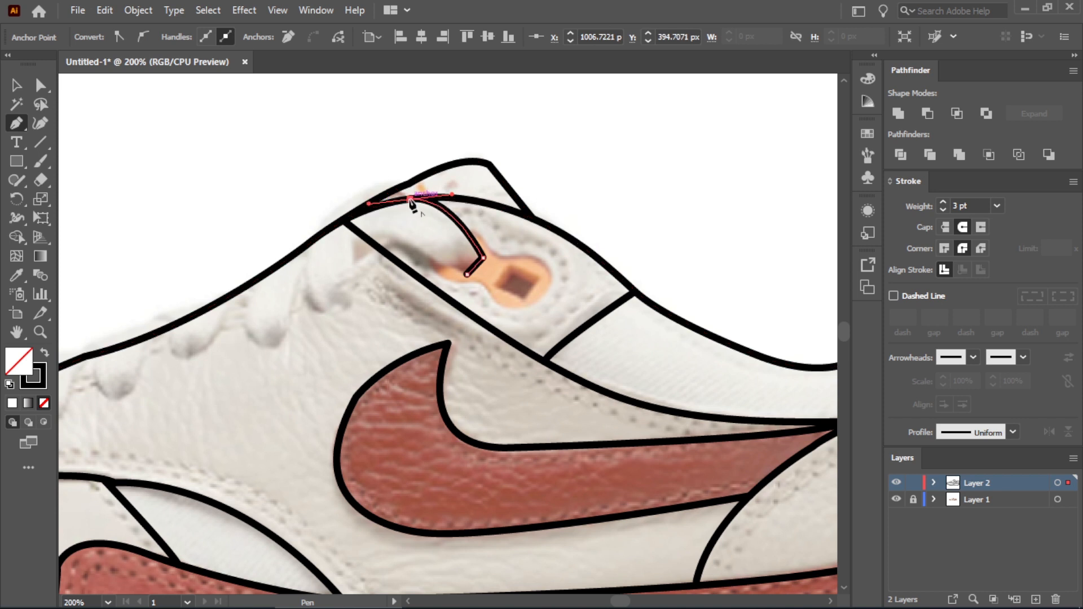
key(ctrl+z)
key(ctrl+z)
key(ctrl+z)
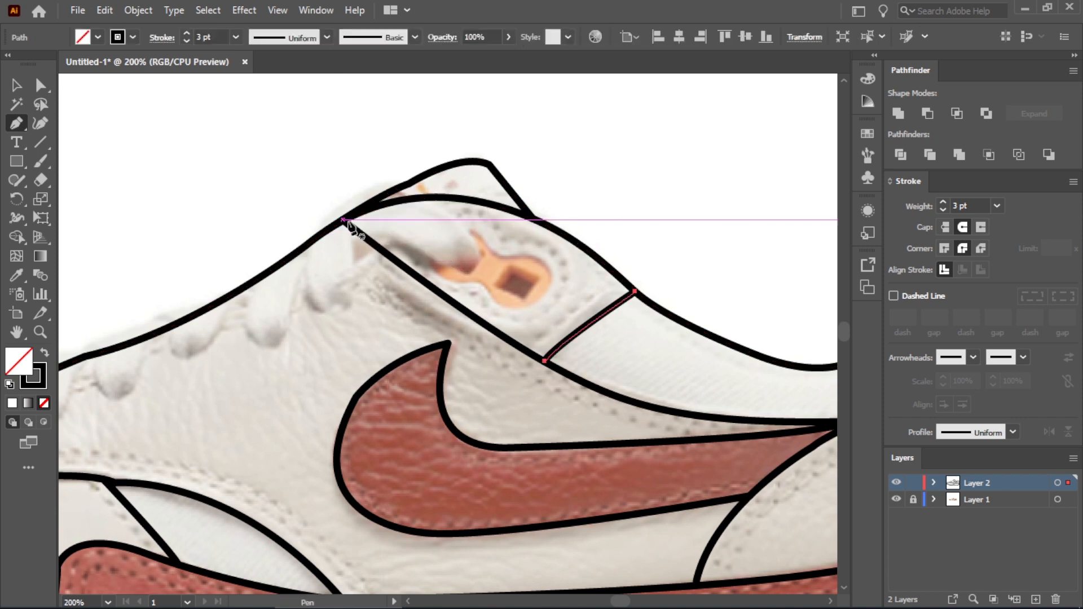
- Trace the top lace from the tongue's base down to the orange eyelet and back up to the outline
click(346, 220)
drag(440, 264, 442, 272)
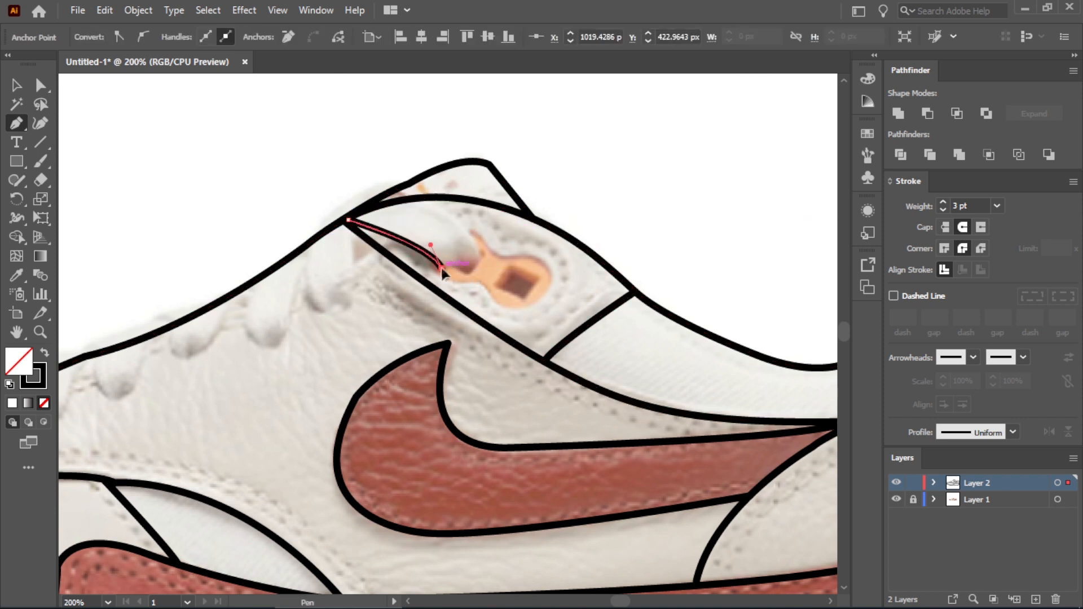
click(483, 258)
drag(413, 199, 365, 201)
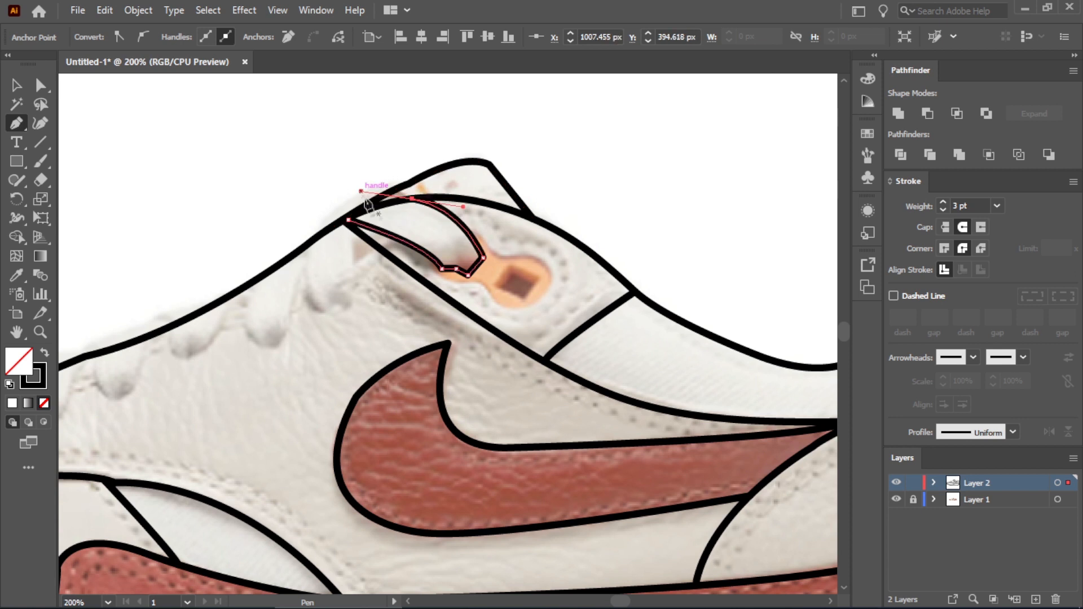
key(Escape)
click(348, 275)
drag(325, 311, 311, 256)
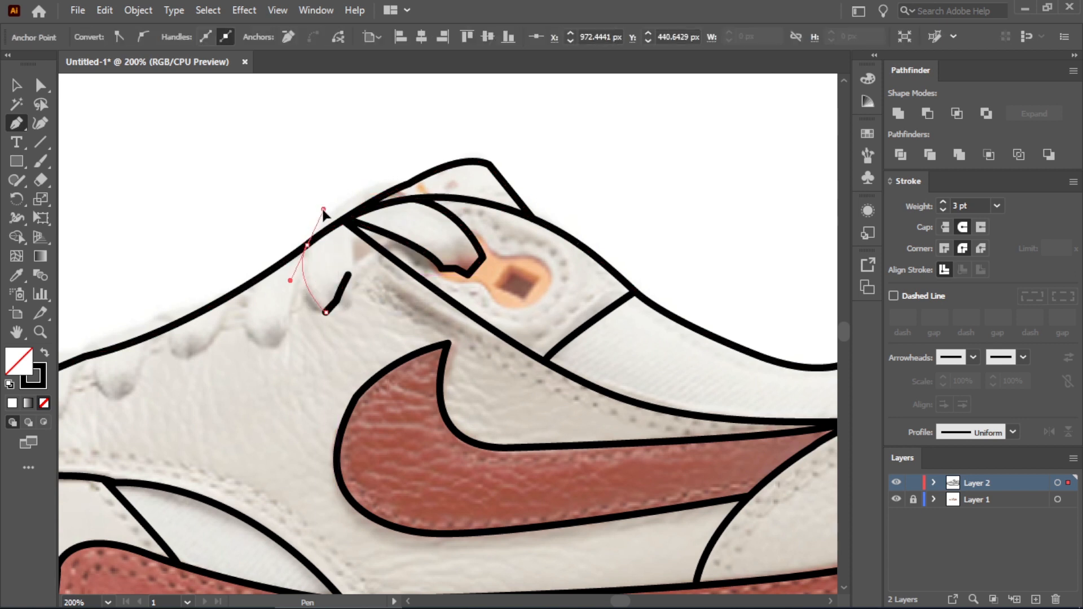
click(343, 220)
click(349, 275)
key(ctrl+z)
key(ctrl+z)
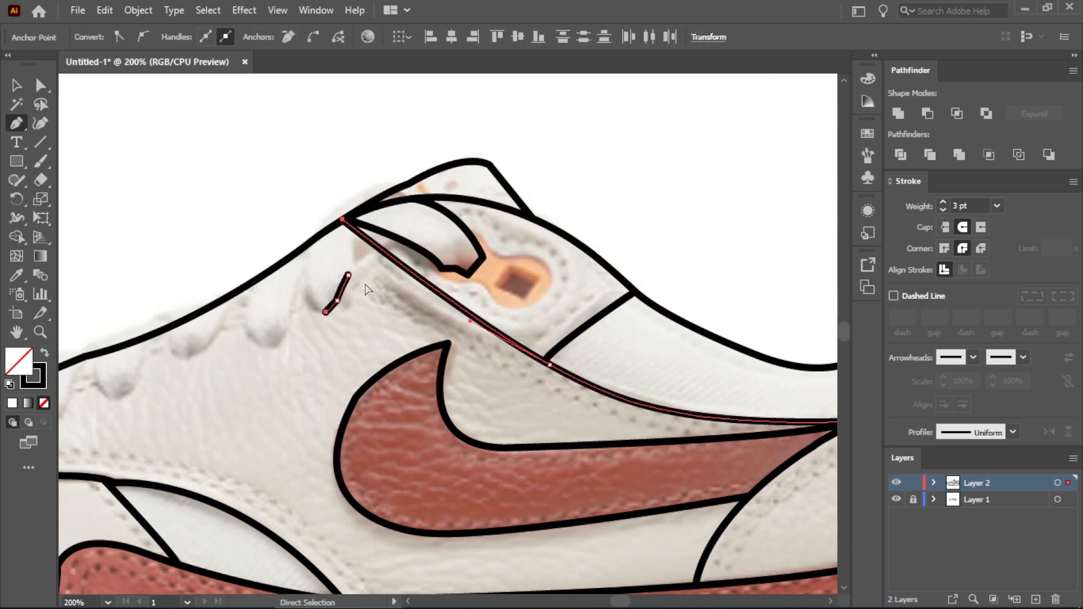
key(ctrl+z)
key(ctrl+z)
- Trace the second lace loop down from the instep outline and back up to the tongue's base
click(307, 245)
drag(322, 310, 340, 314)
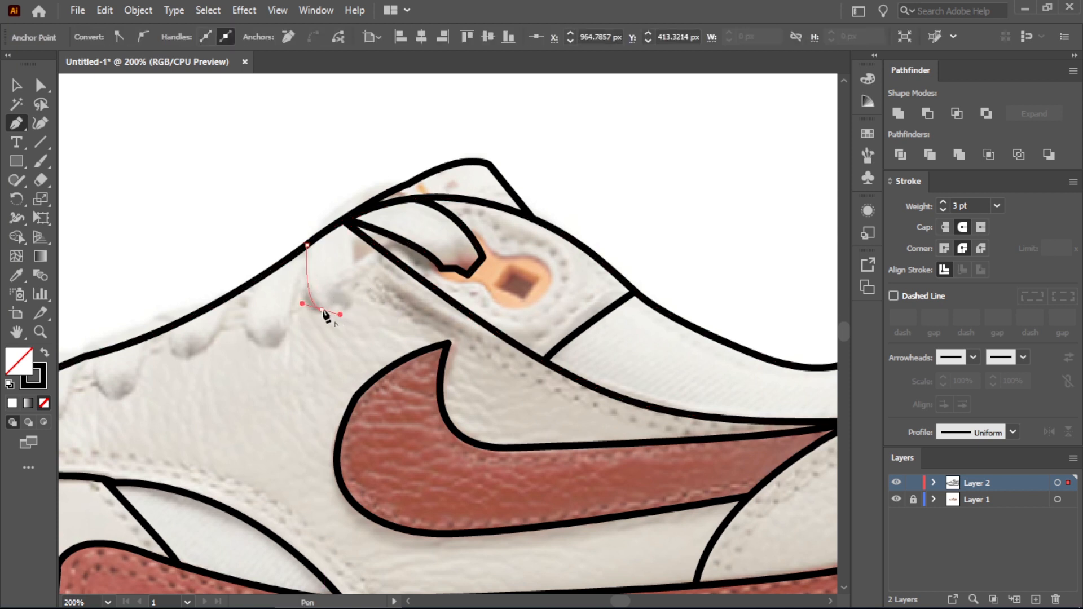
click(351, 217)
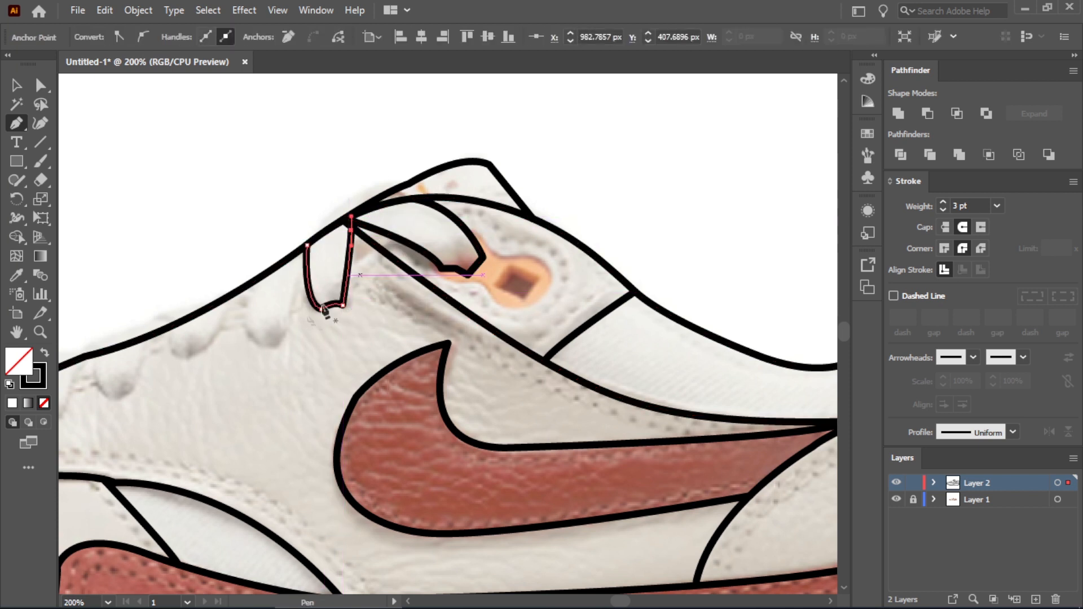
key(Return)
- Trace the third lace loop from the instep outline around its lower end to the second loop
click(257, 279)
drag(258, 343, 278, 355)
click(259, 343)
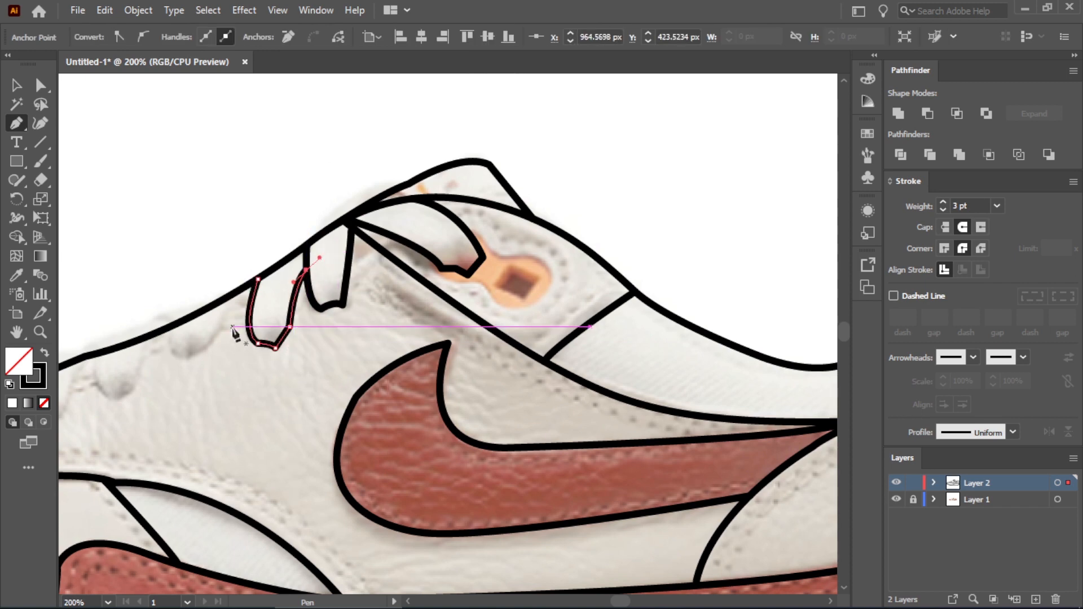
key(Return)
- Trace the fourth lace loop as a rounded curve hanging from the instep outline
drag(190, 315, 217, 347)
click(199, 348)
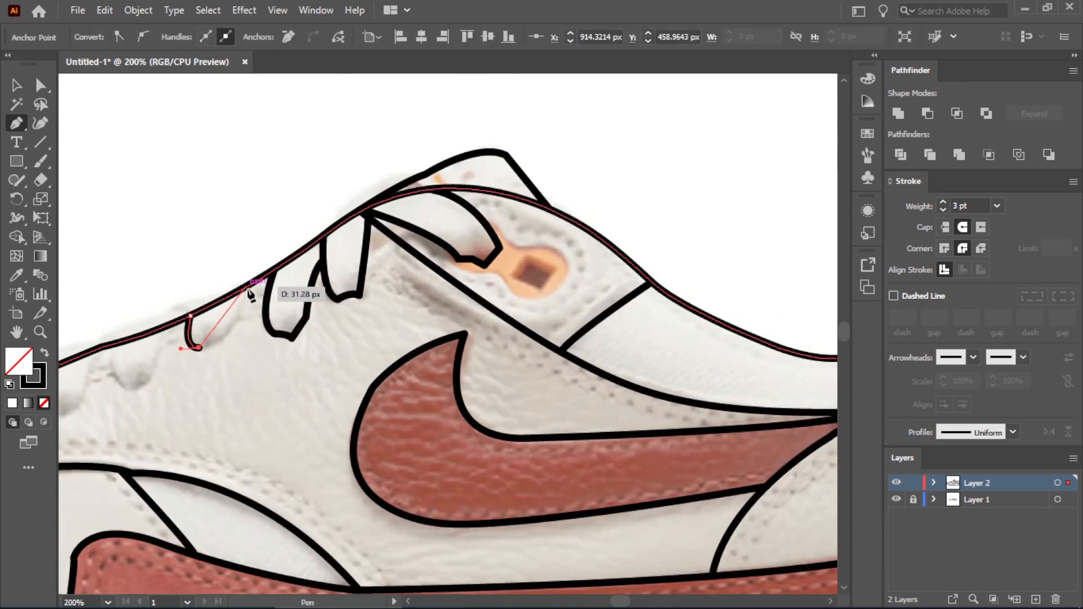
drag(246, 287, 261, 220)
scroll(343, 277, down, 1)
key(Return)
- Trace the fifth lace loop from the instep outline around its lower end and back up to the outline
scroll(163, 376, up, 1)
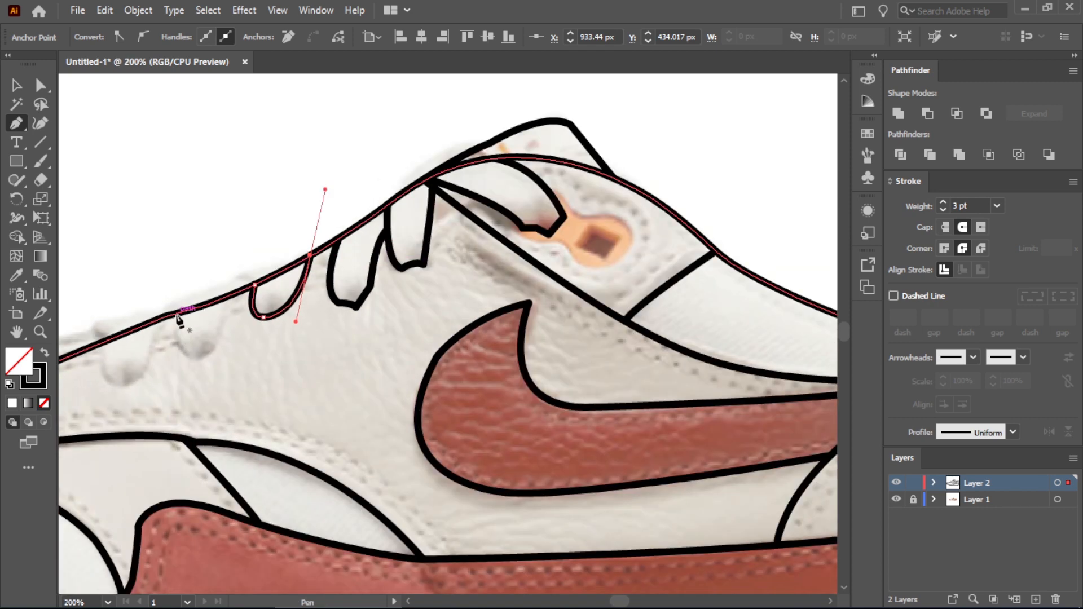
click(177, 314)
drag(195, 360, 218, 366)
click(195, 359)
click(213, 351)
drag(230, 295, 257, 281)
scroll(242, 281, down, 3)
scroll(248, 340, up, 3)
key(Return)
key(ctrl+z)
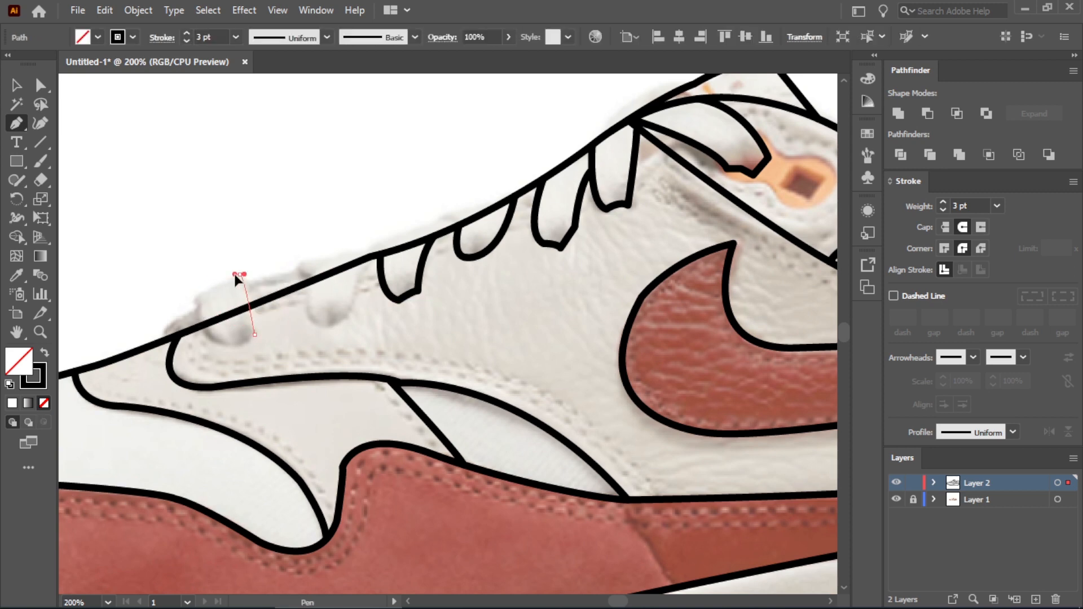
- Trace the lace loop nearest the toe as a closed, rounded shape crossing the instep outline
click(240, 274)
drag(200, 303, 206, 316)
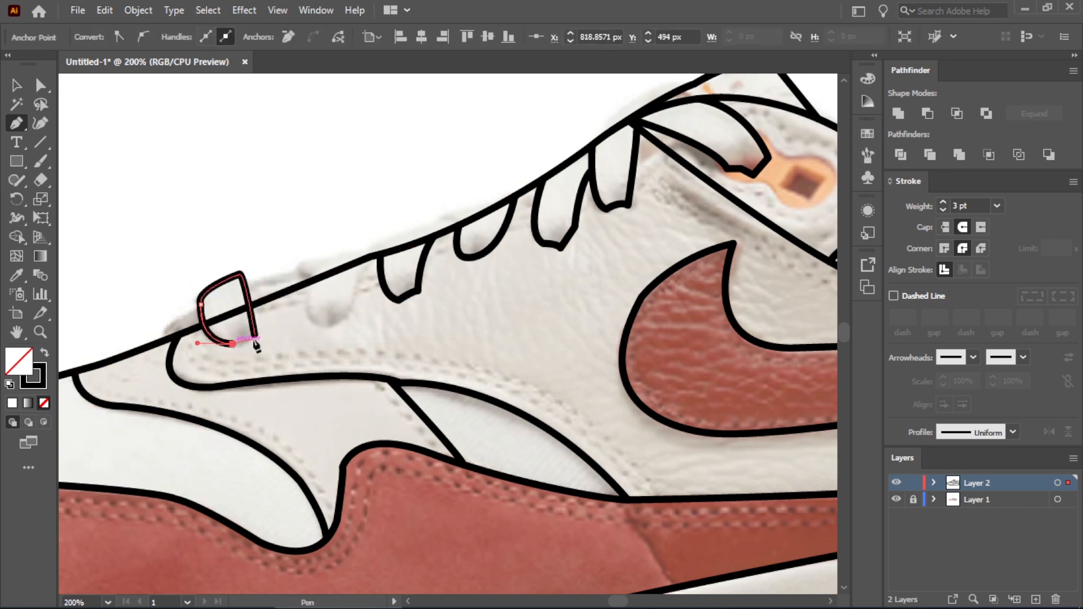
click(254, 338)
- Trace the remaining lace loop, second from the toe, as a closed shape across the instep outline and deselect it
scroll(309, 350, down, 1)
click(311, 289)
drag(321, 329, 337, 335)
click(322, 328)
click(337, 324)
click(354, 280)
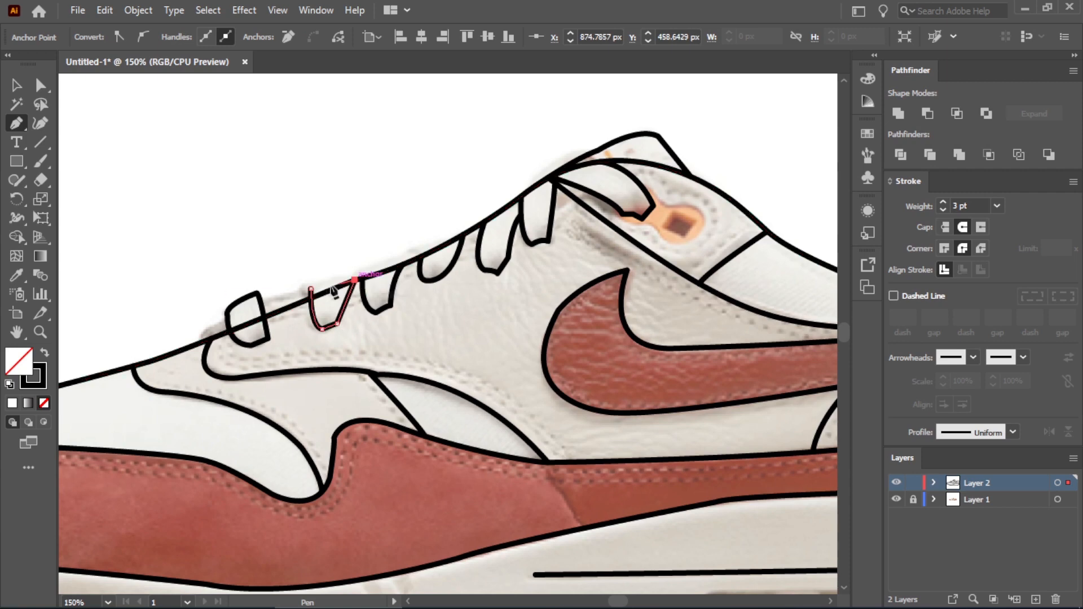
click(311, 289)
scroll(416, 328, down, 4)
click(16, 85)
click(166, 213)
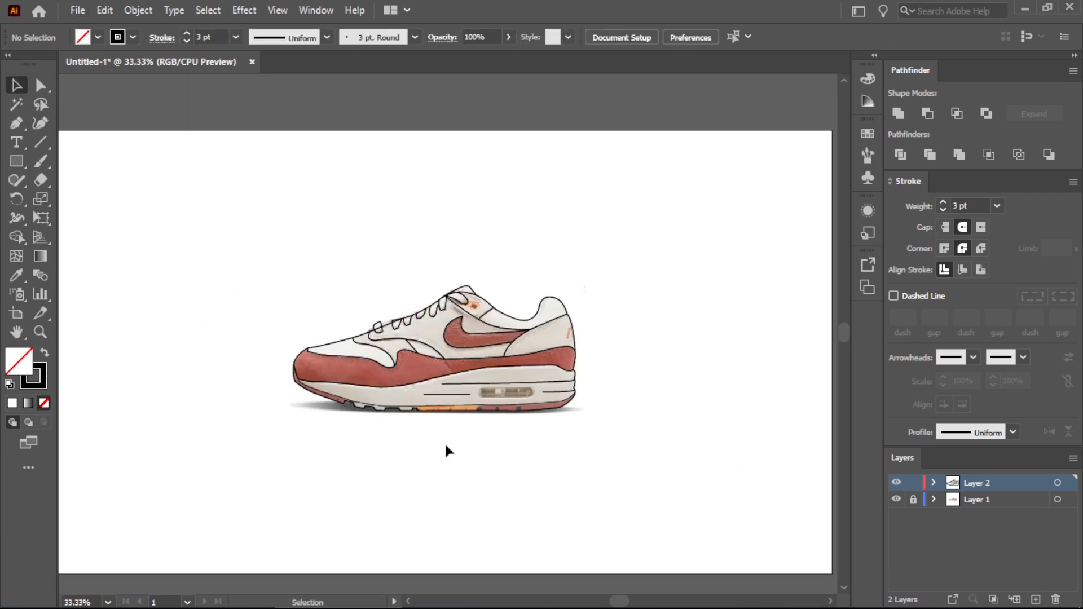
- Draw a rounded rectangle around the air window in the heel midsole and deselect it
scroll(451, 448, up, 2)
drag(16, 161, 96, 180)
scroll(541, 385, up, 1)
drag(442, 297, 602, 326)
key(ctrl+shift+a)
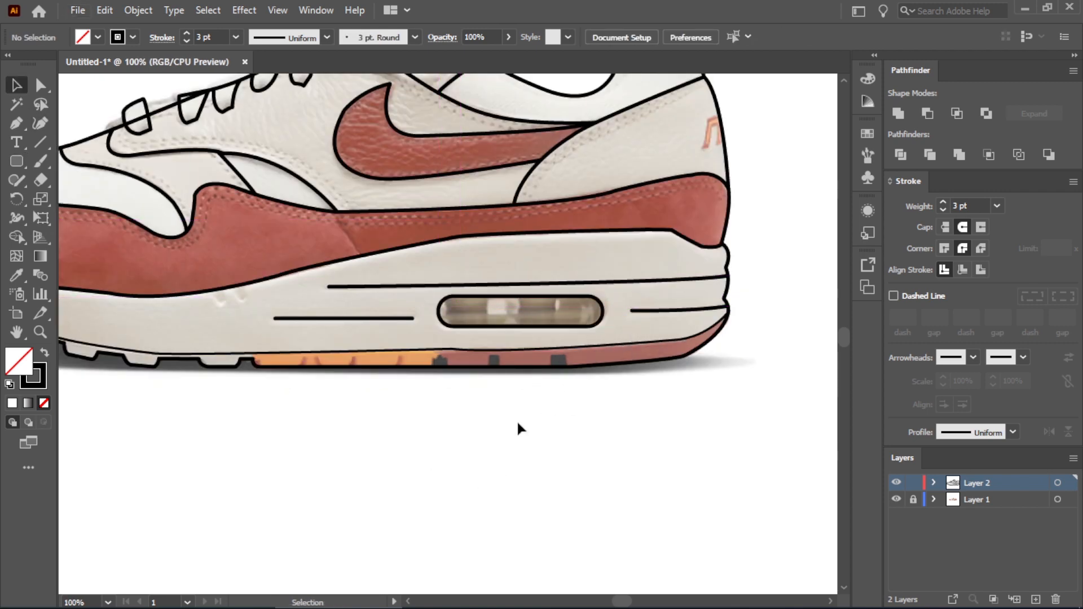
- Draw a small rounded rectangle in the middle of the air window and narrow it to about 35 × 17 px
scroll(479, 263, up, 2)
drag(449, 249, 503, 258)
key(v)
scroll(492, 266, up, 1)
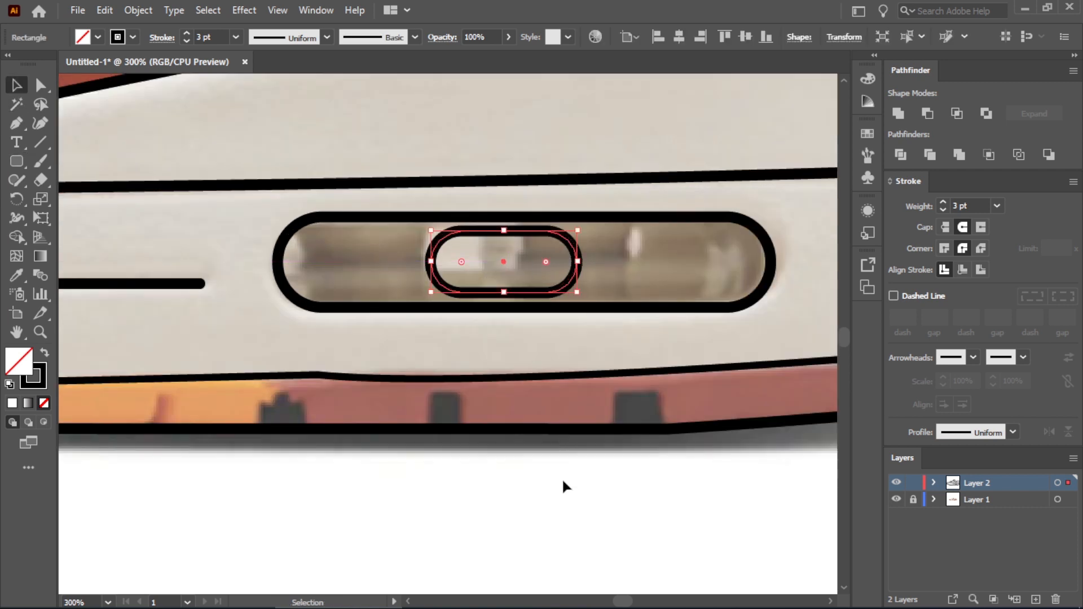
click(563, 485)
click(575, 231)
drag(581, 228, 571, 230)
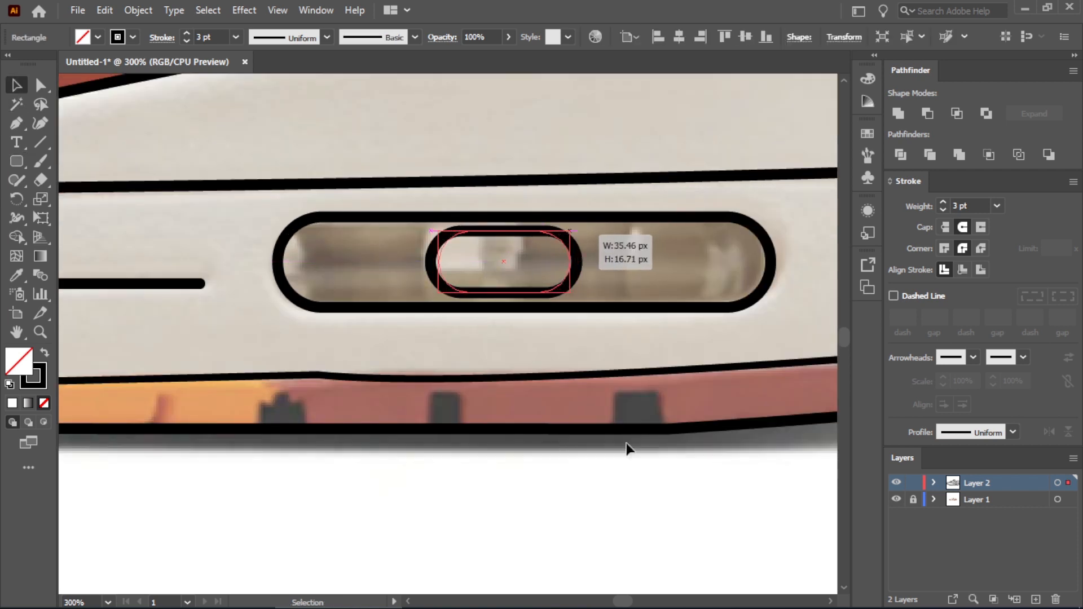
click(626, 448)
- Reduce the small rounded rectangle's size further so it sits with clearance inside the air window
scroll(512, 273, up, 1)
click(511, 220)
drag(499, 218, 496, 223)
drag(586, 218, 575, 217)
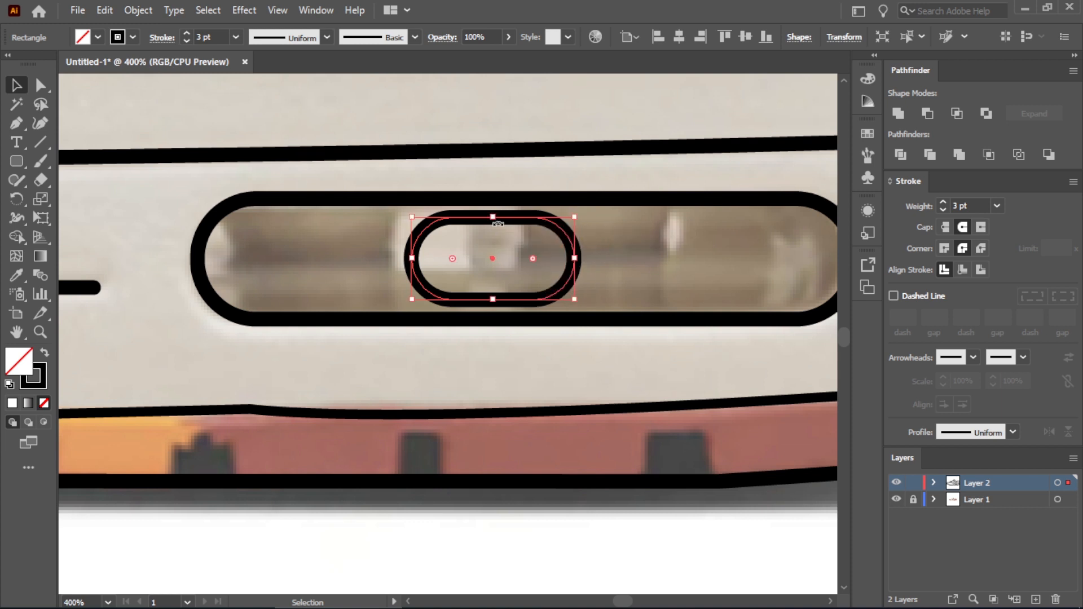
click(561, 507)
- Duplicate the small rounded rectangle to both sides so three shapes sit in a row inside the air window
scroll(551, 358, down, 2)
drag(559, 312, 477, 311)
key(ctrl+shift+a)
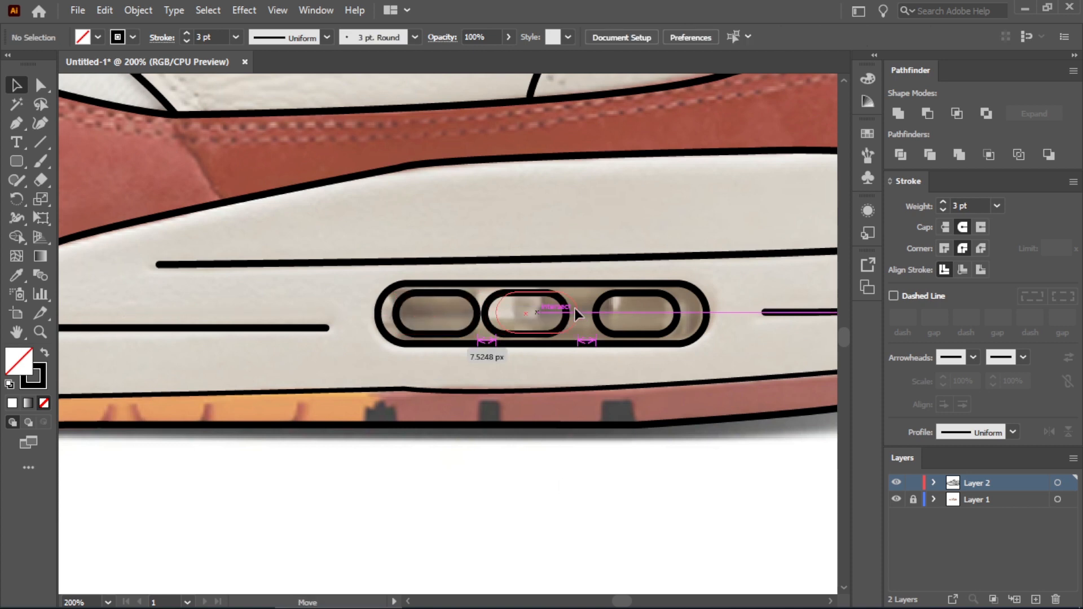
key(ctrl+0)
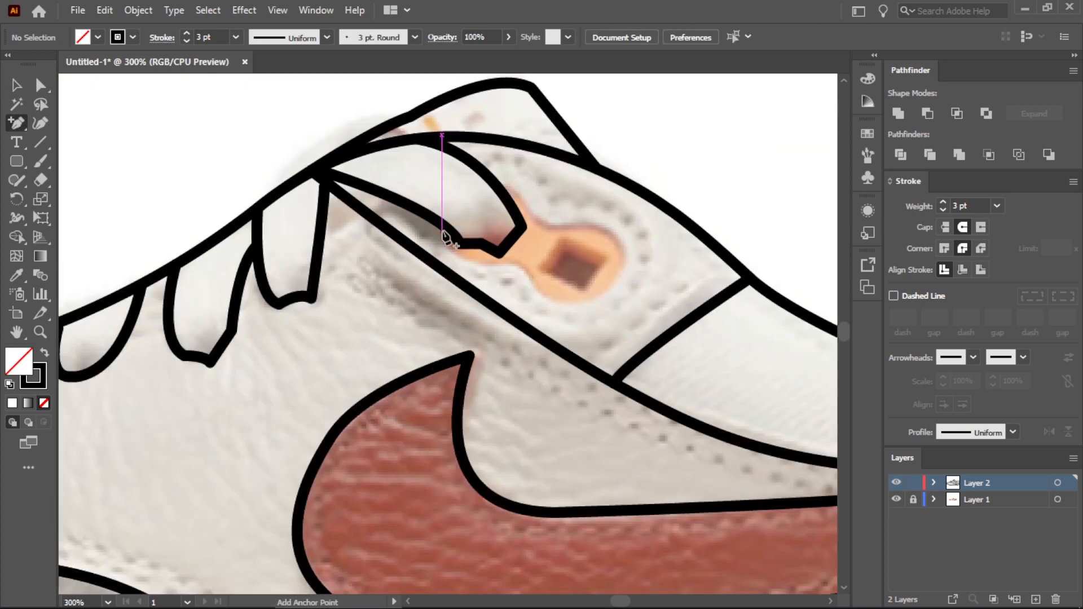
click(496, 269)
key(ctrl+z)
click(533, 210)
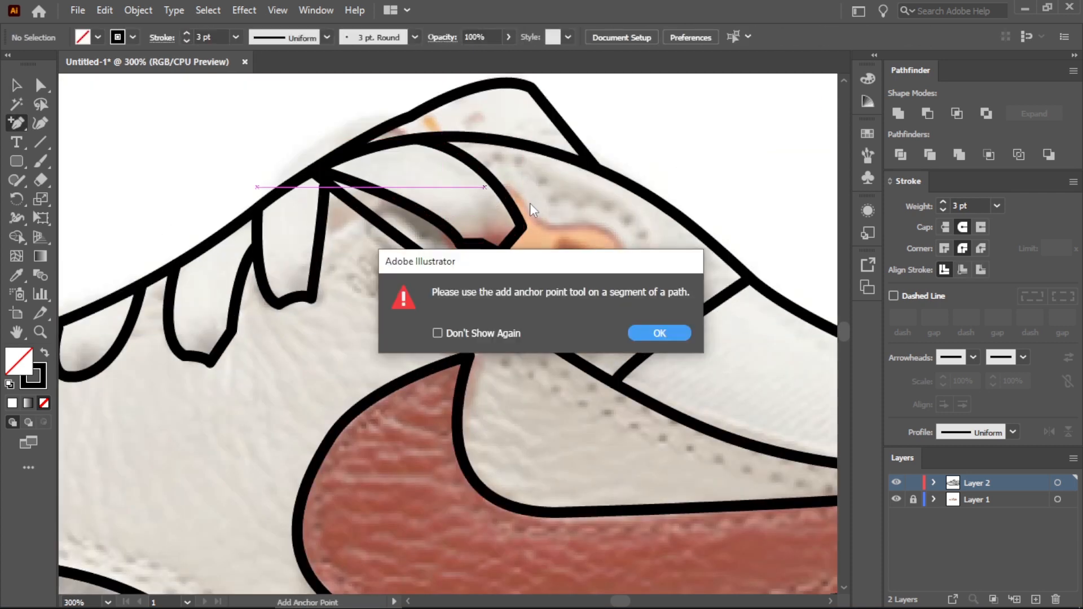
key(Return)
click(505, 187)
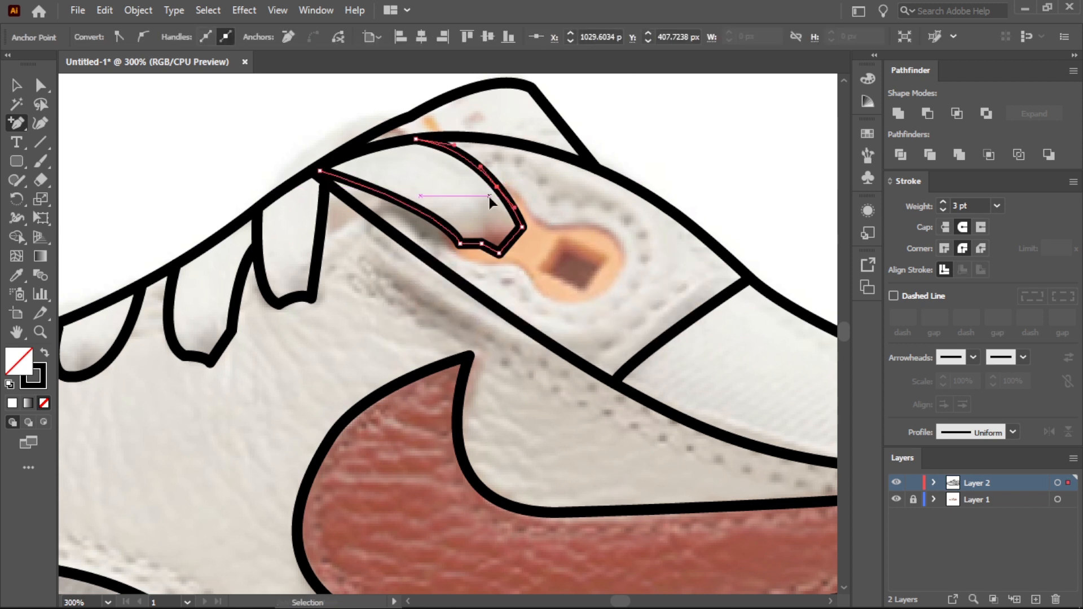
key(ctrl+z)
- Trace the orange eyelet's outline from the lace's upper edge around the rounded end and back to the lace's lower edge
key(p)
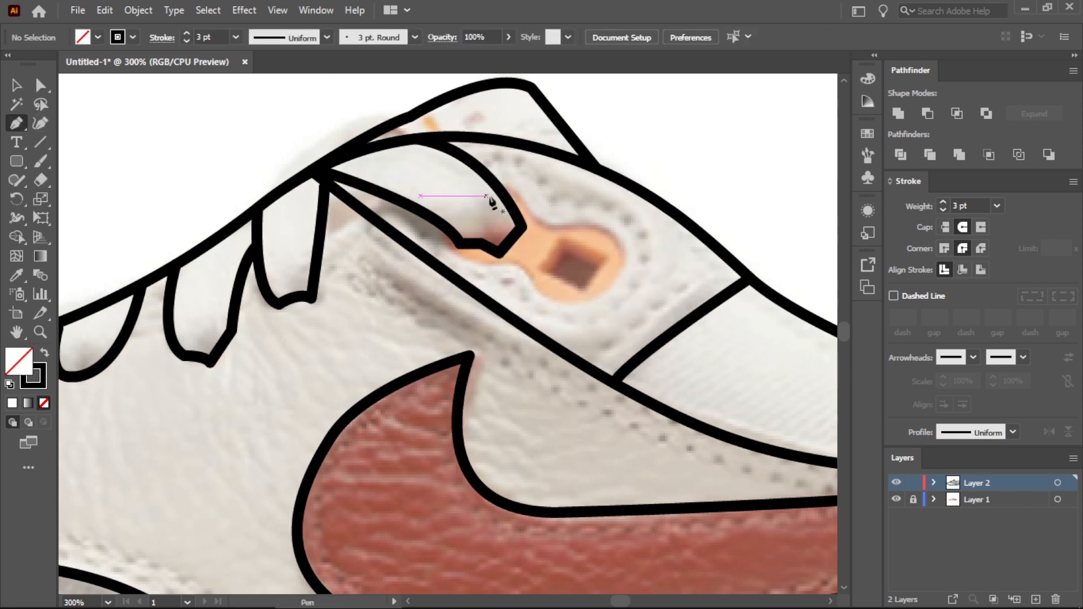
click(496, 186)
drag(561, 267, 539, 223)
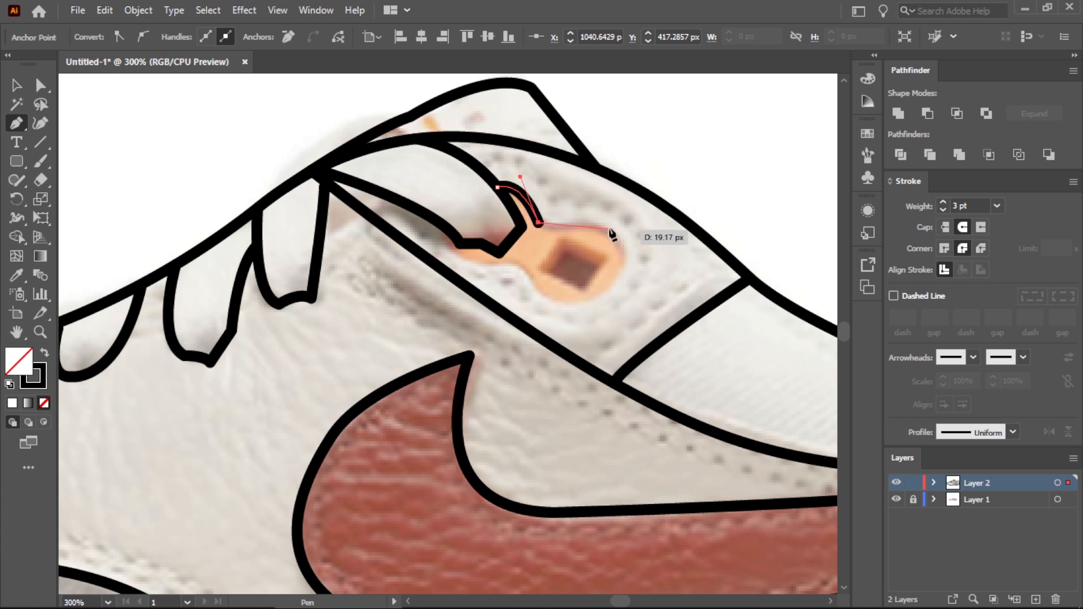
drag(586, 341, 613, 284)
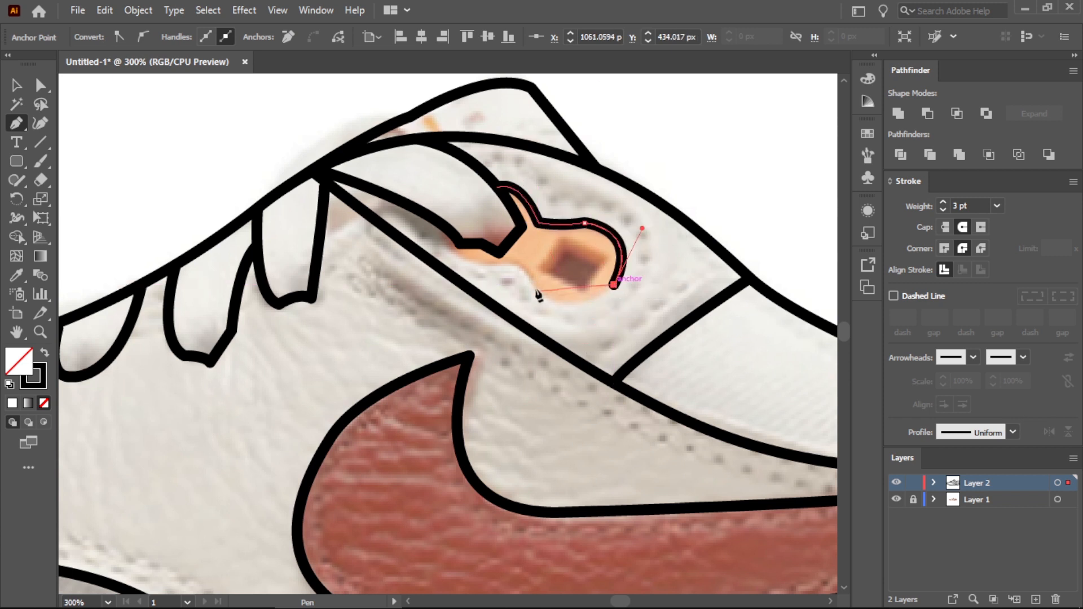
mouse_move(499, 237)
mouse_down()
mouse_move(440, 136)
mouse_move(451, 193)
mouse_up()
click(478, 264)
- Refine the curve of the eyelet outline's rounded end by adjusting its anchor handles
key(a)
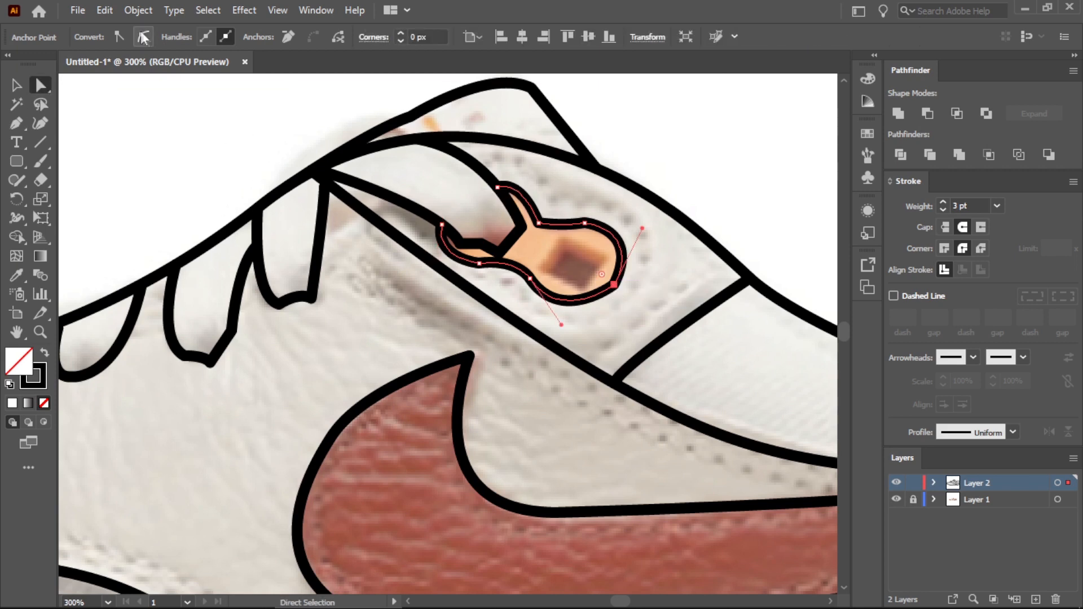
click(585, 224)
drag(640, 242, 640, 243)
click(586, 224)
click(181, 134)
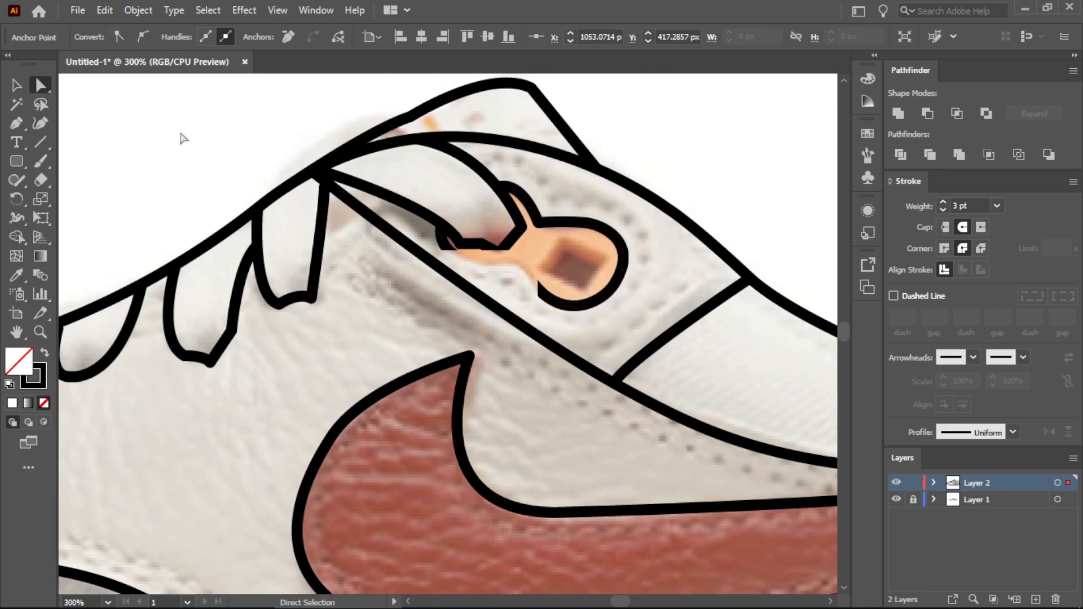
- Trace the dark square hole inside the eyelet as a closed four-cornered shape and deselect it
key(ctrl+minus)
key(ctrl+minus)
key(ctrl+plus)
key(ctrl+plus)
key(p)
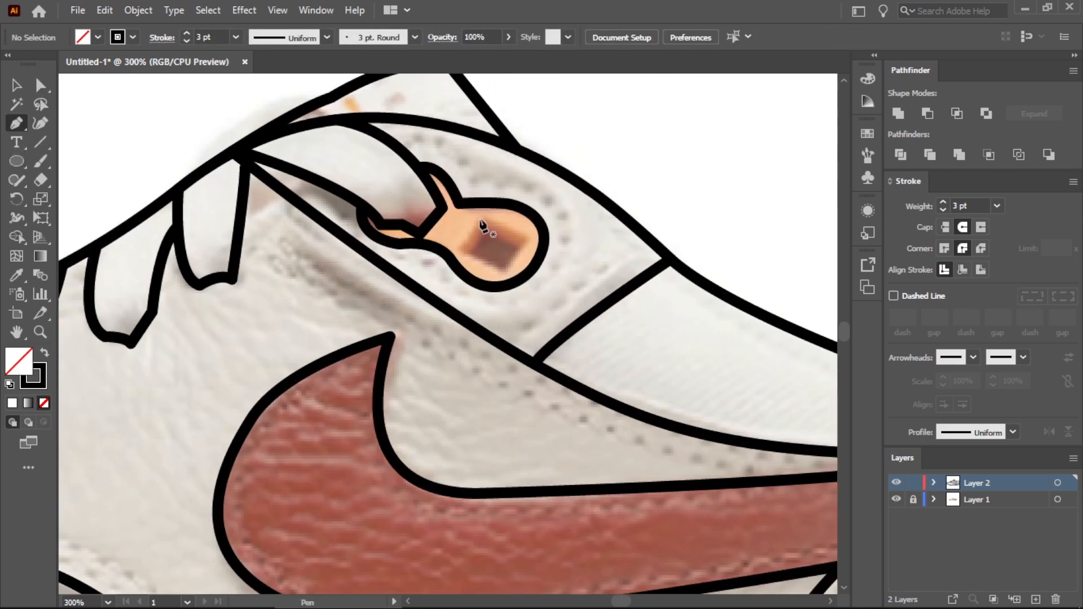
click(482, 219)
click(460, 247)
click(502, 271)
click(528, 240)
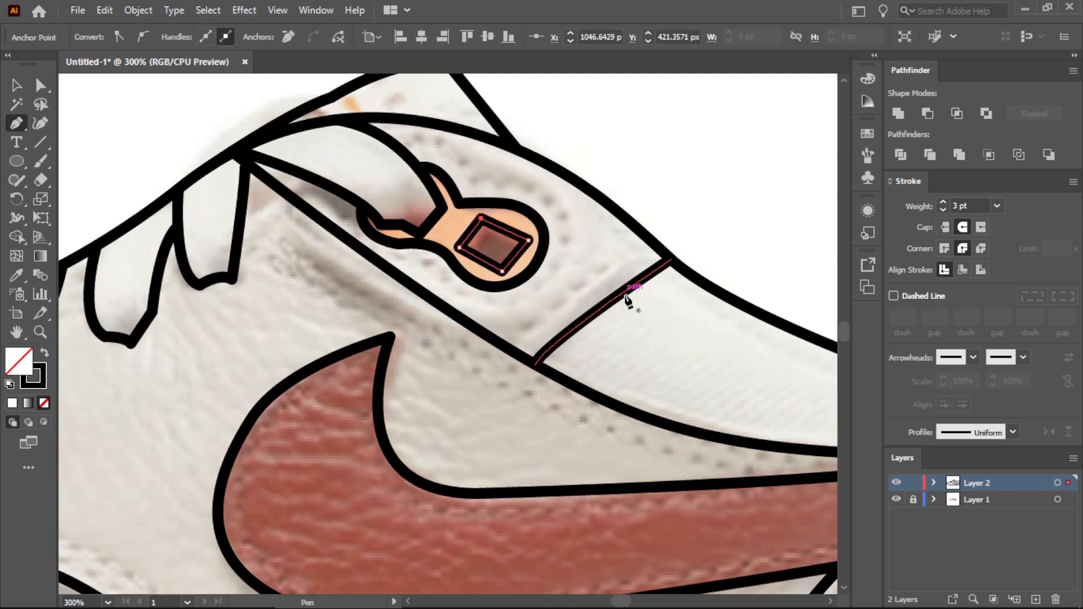
scroll(627, 299, down, 4)
click(17, 85)
click(192, 139)
- Draw black-filled rectangles without stroke over the three dark blocks in the outsole beneath the air window
scroll(725, 416, up, 2)
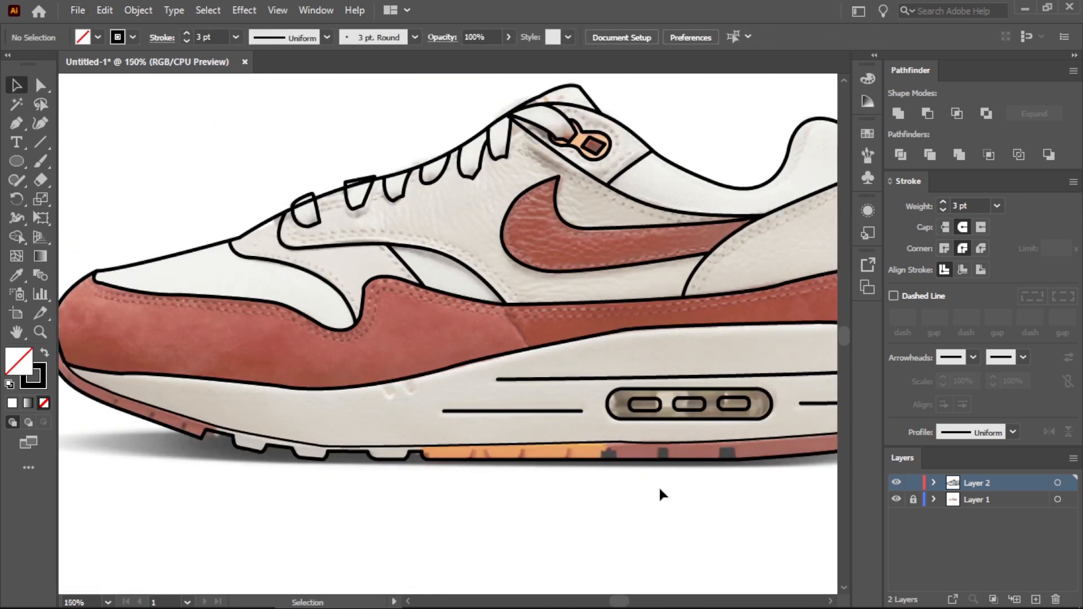
scroll(663, 495, down, 1)
drag(17, 161, 85, 159)
scroll(778, 479, up, 2)
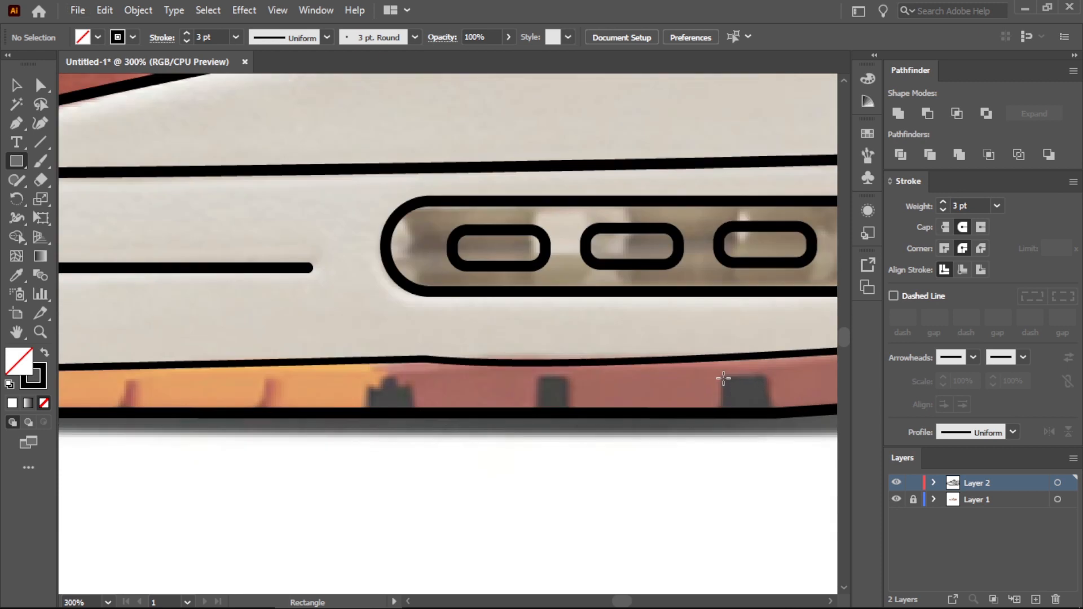
drag(723, 379, 771, 412)
key(shift+x)
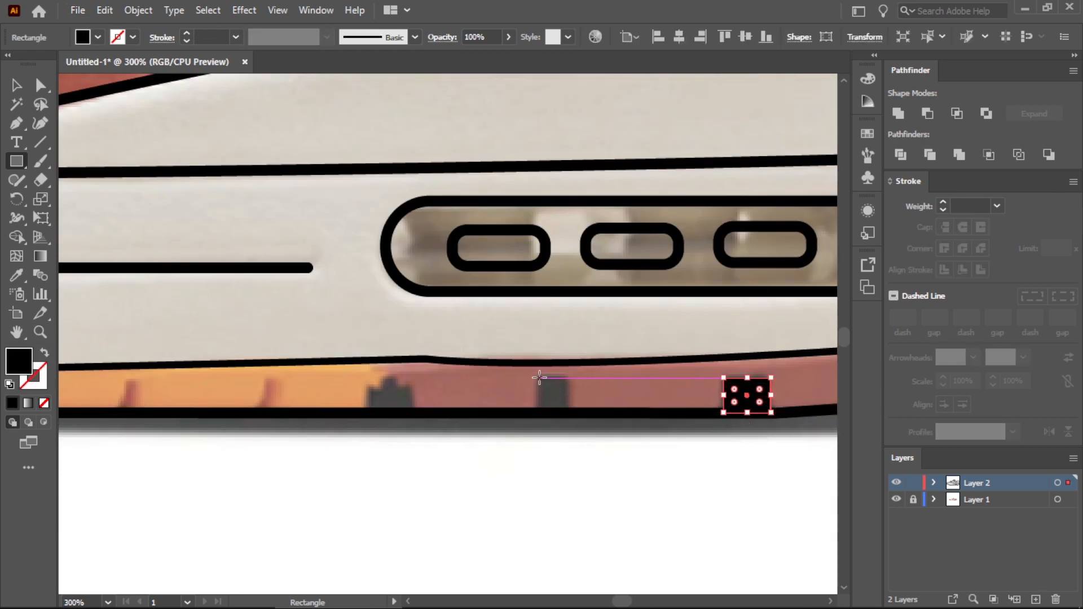
drag(539, 377, 565, 412)
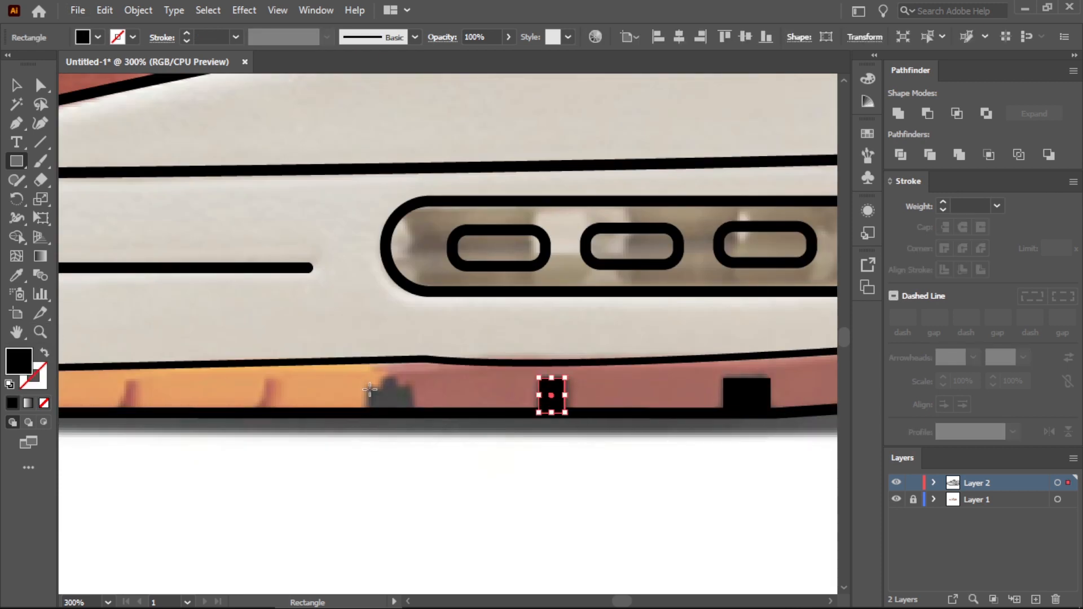
drag(369, 390, 412, 412)
- Draw a vertical 1 pt black line from the front black outsole block up to the midsole's lower line
key(p)
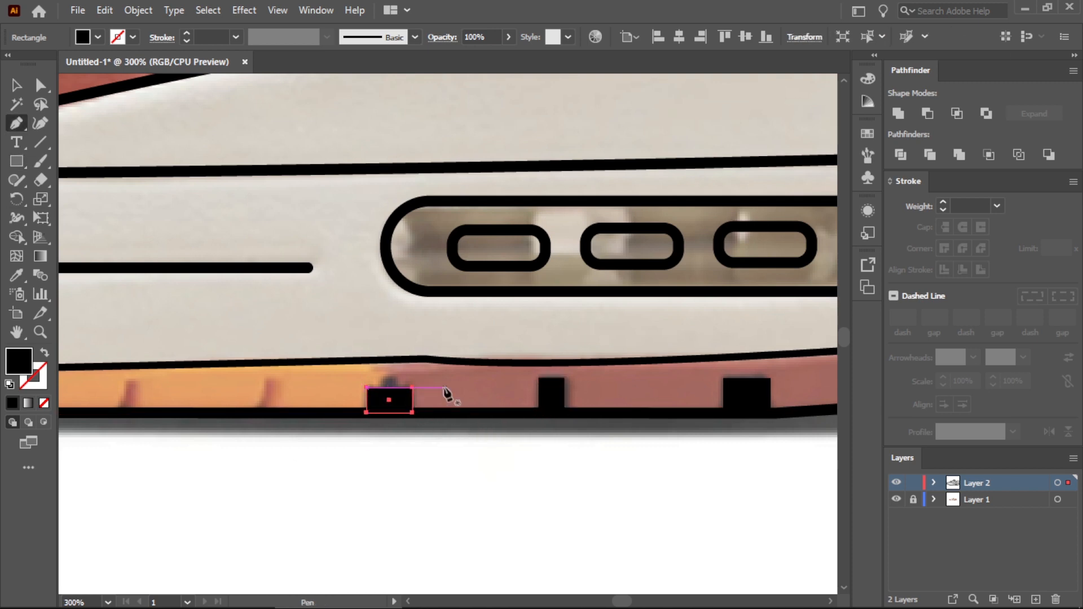
click(389, 387)
click(389, 360)
click(45, 356)
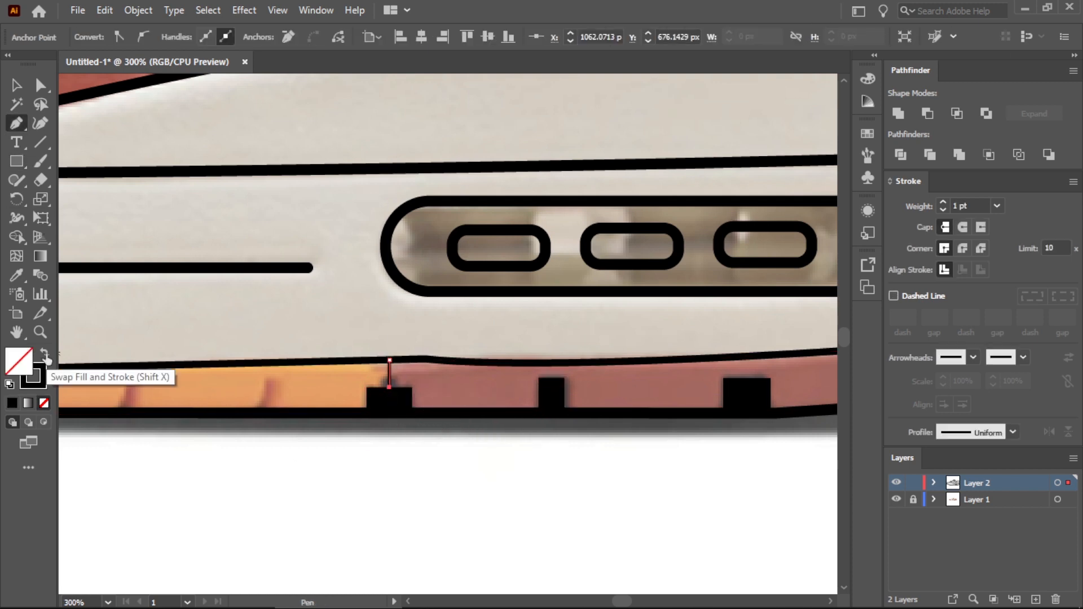
key(v)
click(438, 506)
- Draw a short 1 pt line from the midsole's lower line to the outsole outline at the orange section's front end
scroll(573, 529, down, 3)
scroll(234, 499, up, 3)
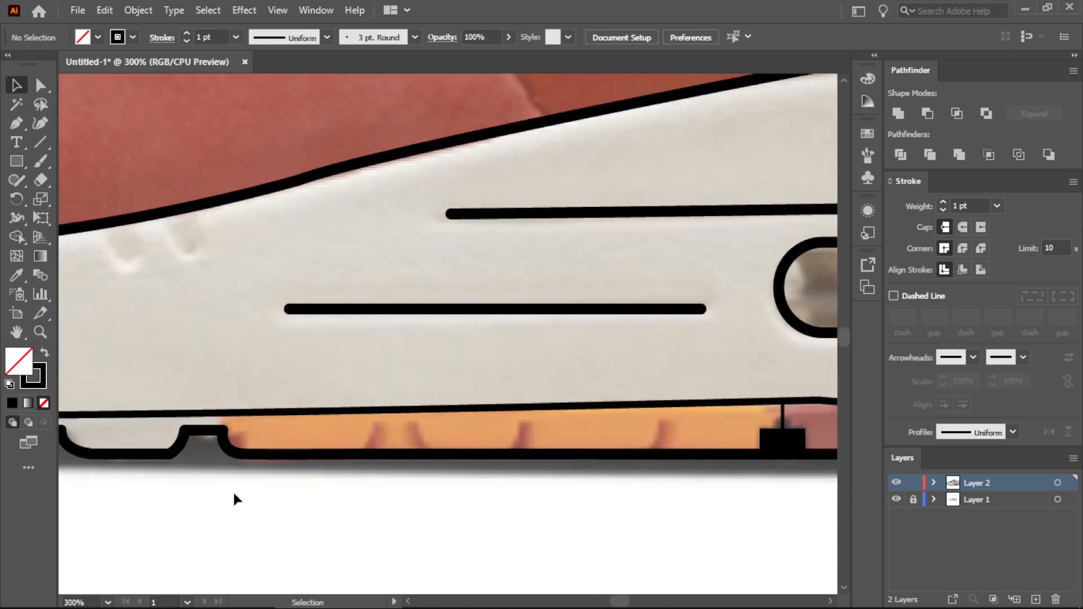
key(p)
click(222, 414)
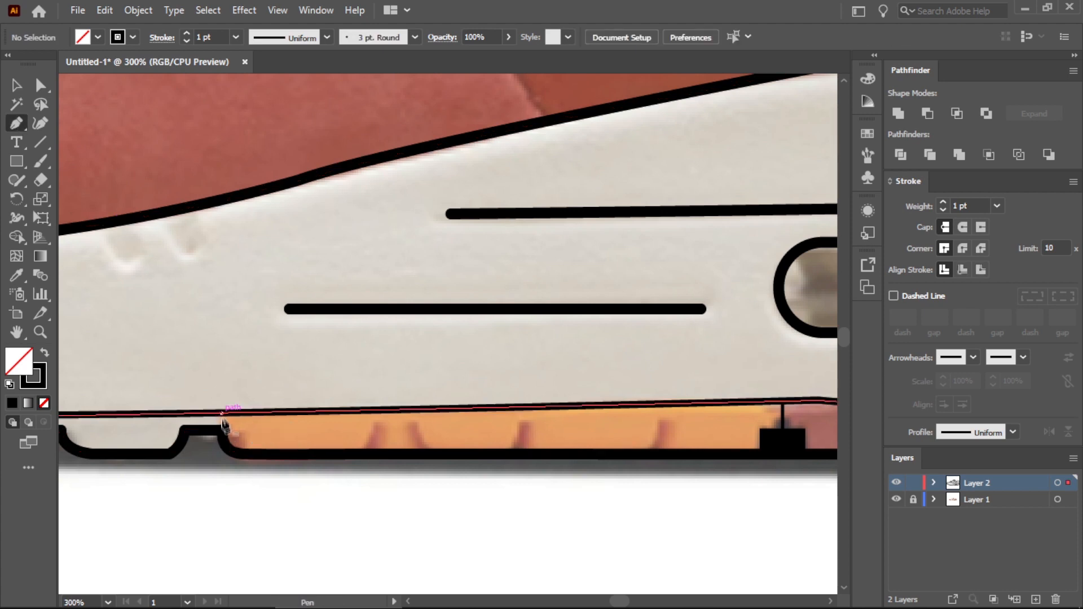
key(a)
scroll(225, 542, down, 1)
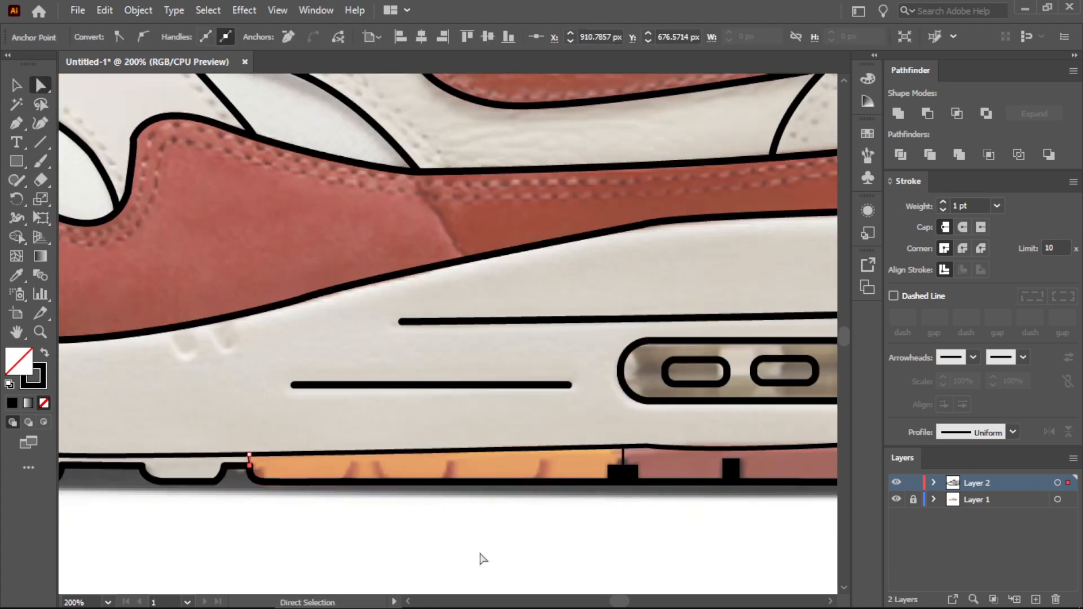
click(482, 559)
- Trace the first curved groove in the orange outsole section with a 5 pt stroke
scroll(483, 550, down, 1)
click(16, 123)
click(235, 37)
click(252, 169)
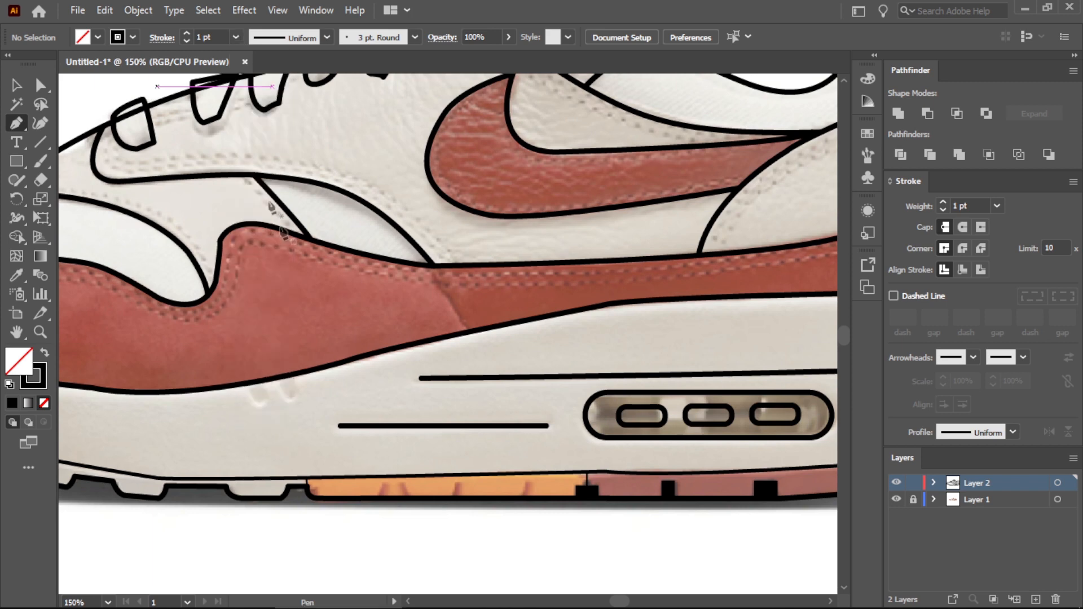
scroll(369, 492, up, 3)
click(360, 486)
click(392, 410)
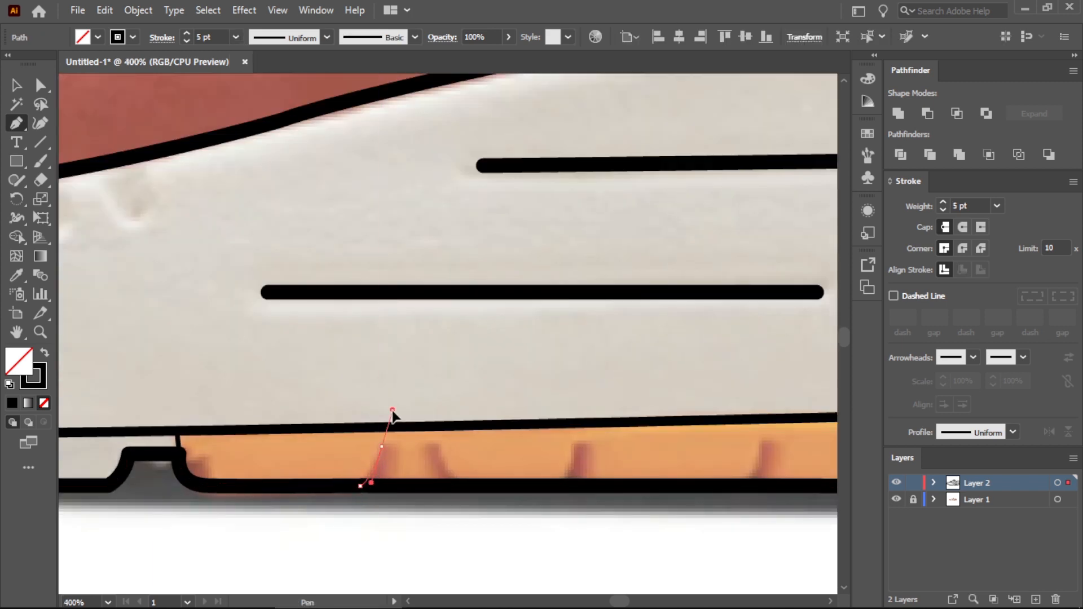
drag(383, 416, 384, 416)
key(v)
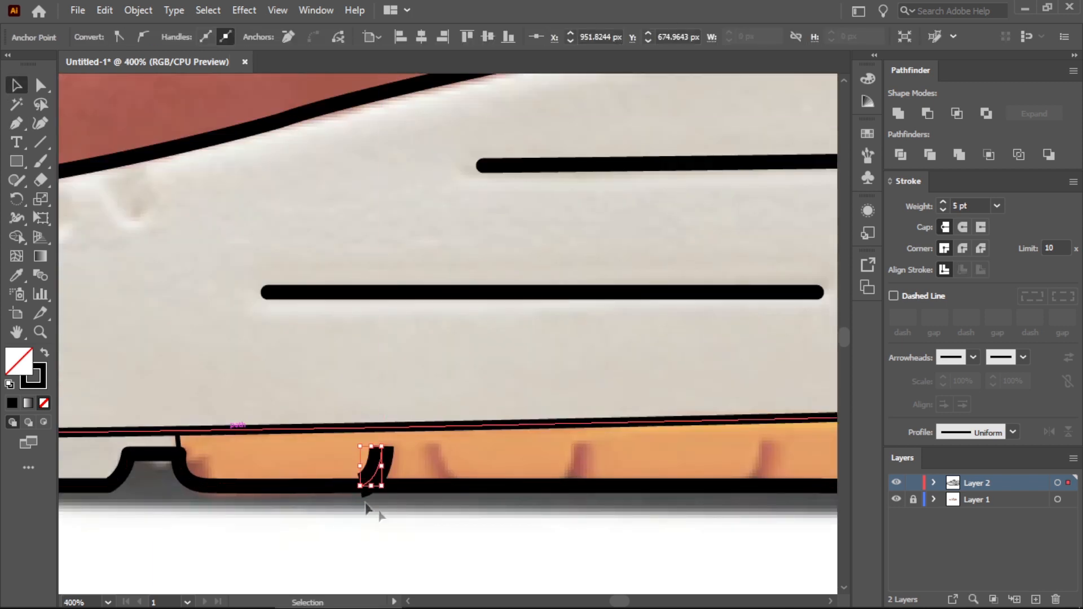
- Give the groove's stroke round caps and round corners and set its weight to 2 pt
click(963, 226)
click(962, 248)
click(561, 545)
click(380, 459)
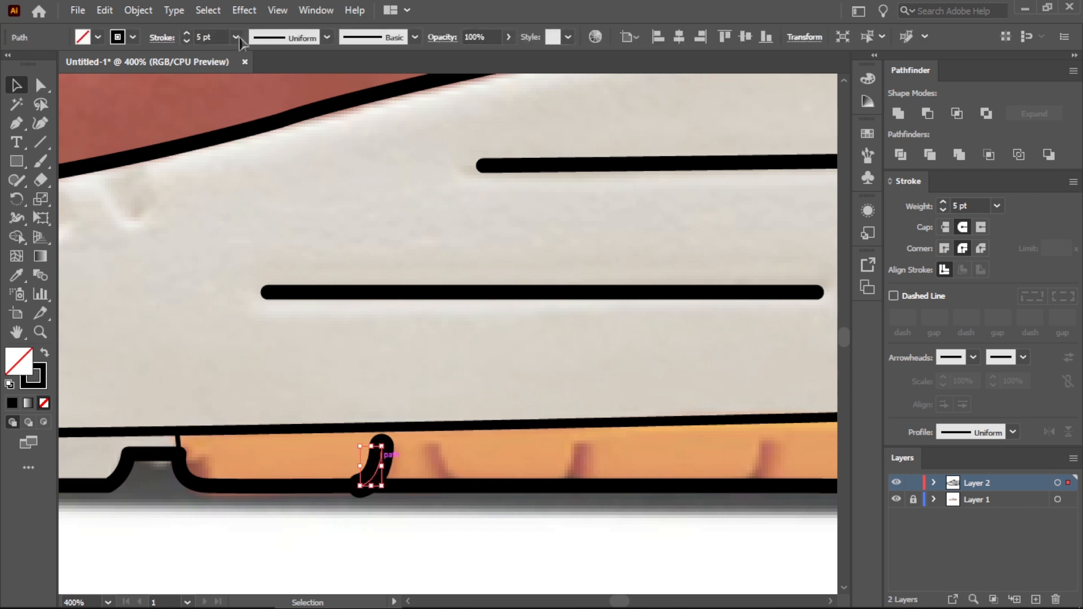
click(236, 37)
click(257, 134)
click(418, 534)
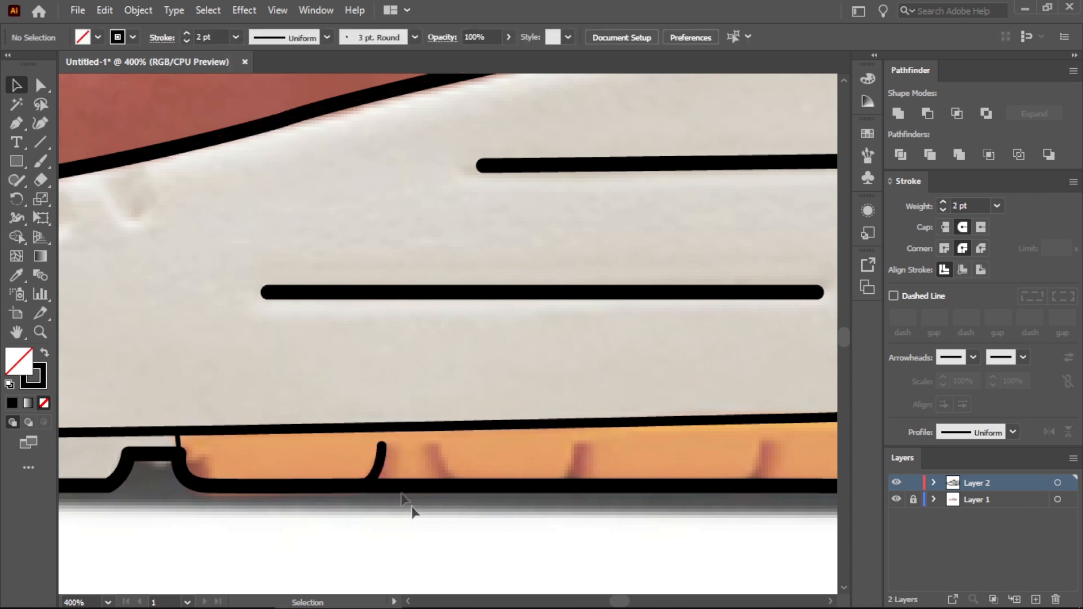
- Trace the second groove of the orange outsole section, curving down toward the heel to the bottom outline
click(430, 446)
drag(458, 485, 481, 489)
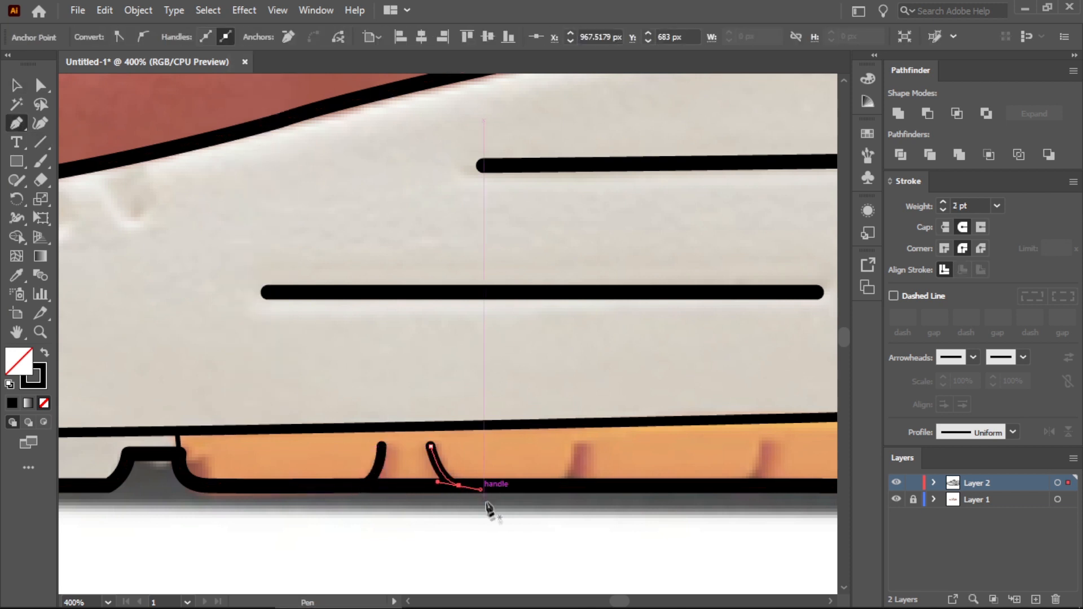
key(v)
click(471, 539)
- Duplicate the first groove onto the two remaining groove marks in the orange outsole section
scroll(472, 539, down, 1)
mouse_move(377, 447)
mouse_down()
mouse_move(581, 446)
mouse_move(680, 467)
mouse_up()
scroll(563, 518, down, 1)
scroll(553, 491, right, 1)
click(635, 539)
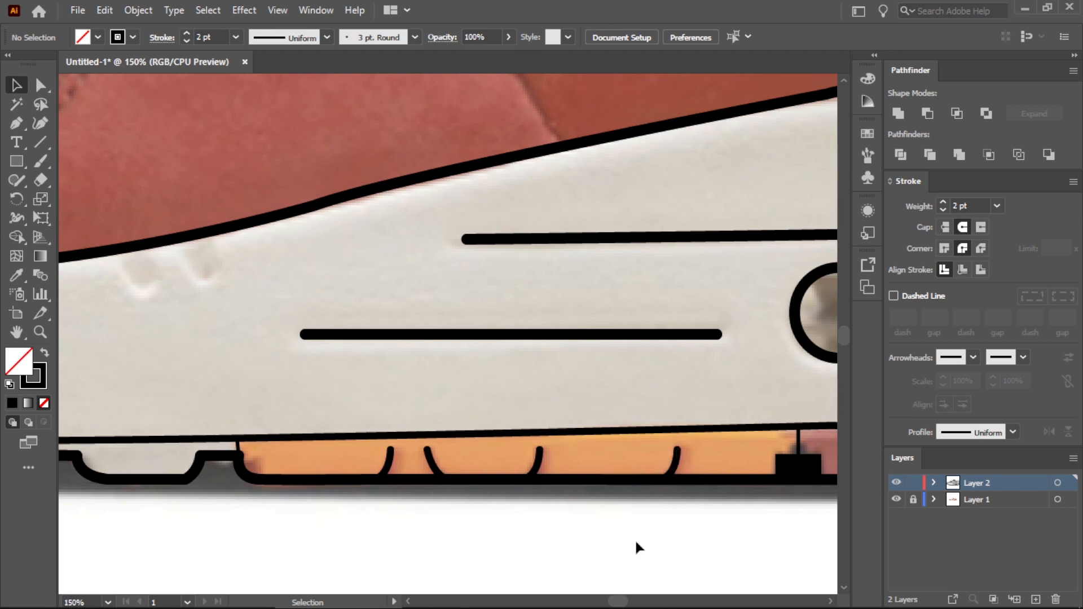
scroll(635, 539, down, 3)
scroll(769, 567, up, 2)
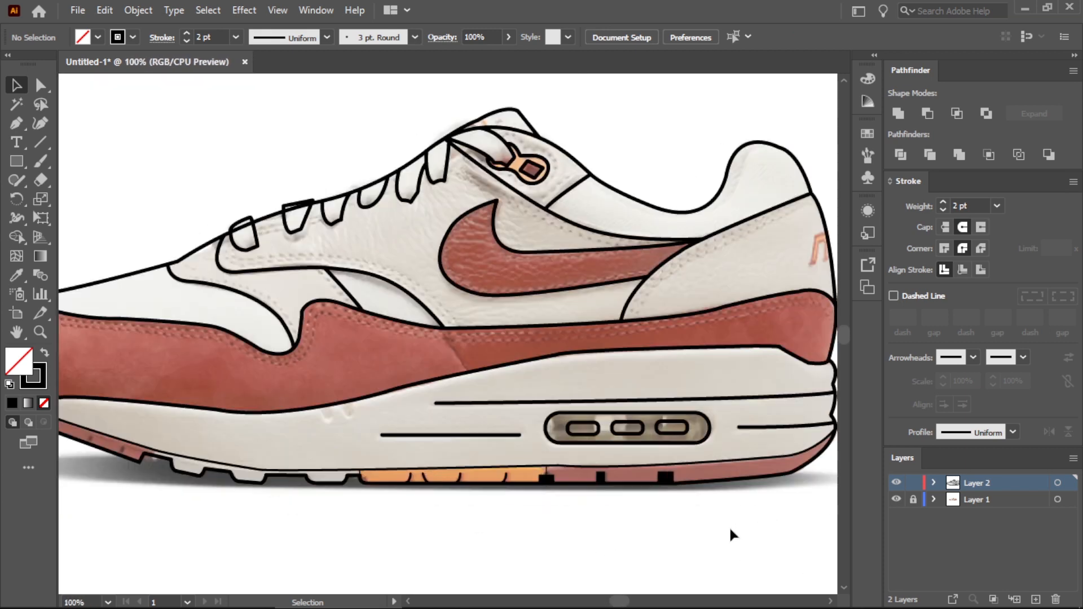
- Remove the outline segments that cut through the two front lace loops using Shape Builder
scroll(242, 176, up, 2)
drag(324, 265, 323, 265)
key(shift+m)
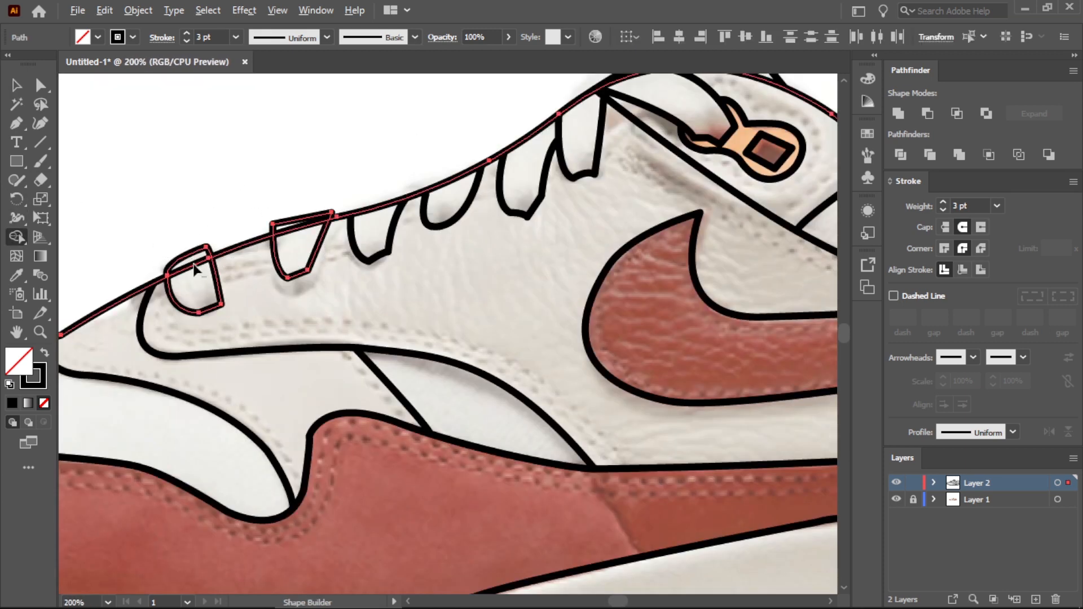
click(199, 285)
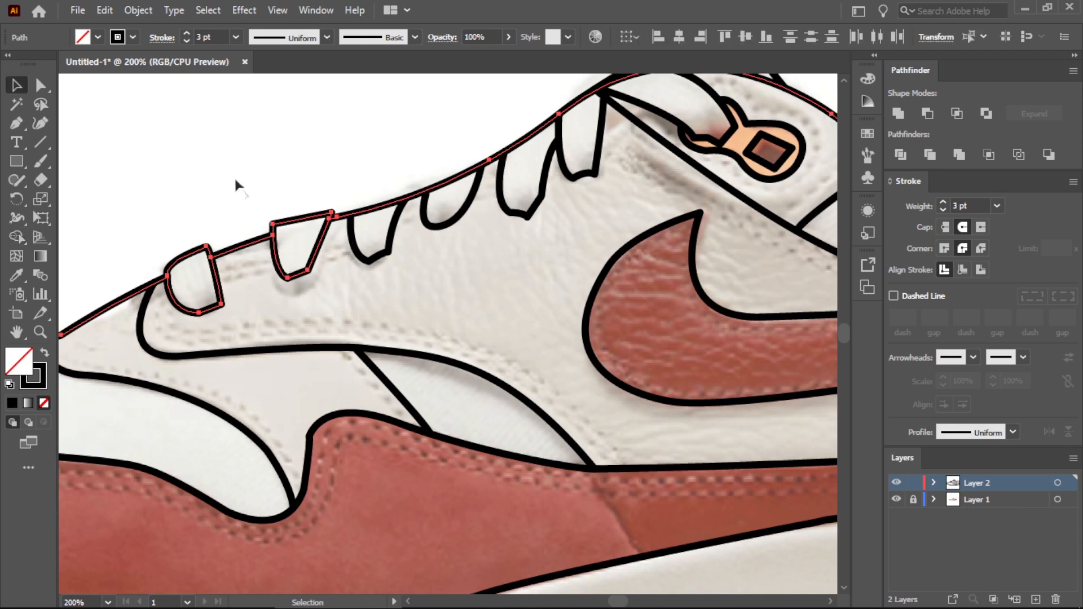
scroll(443, 291, down, 5)
click(563, 226)
scroll(435, 322, up, 3)
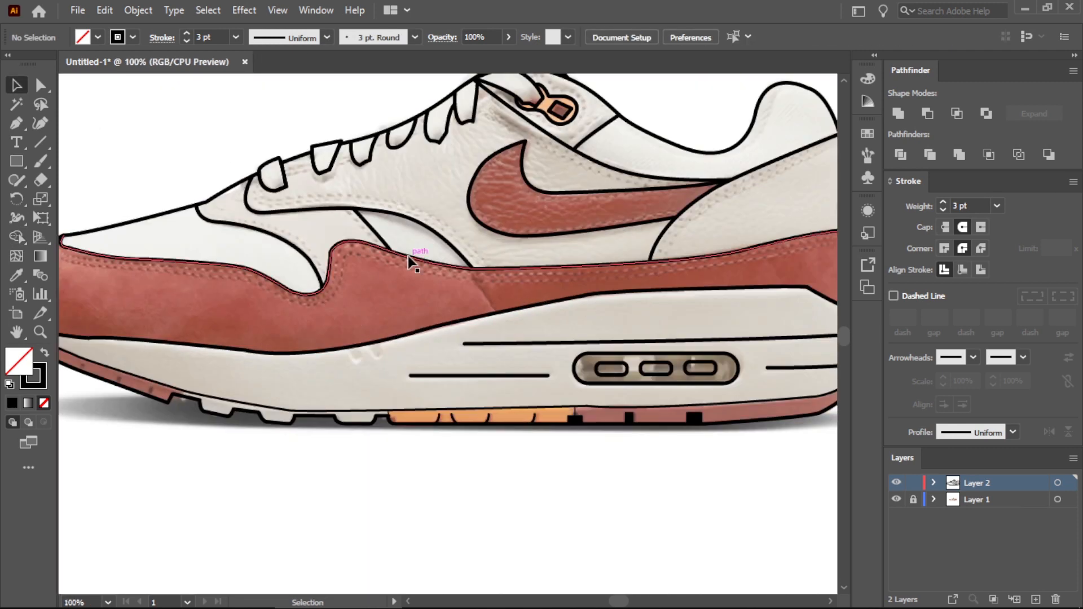
- Create an offset path of 10 px with miter joins from the top edge line of the red mudguard
click(408, 255)
click(150, 15)
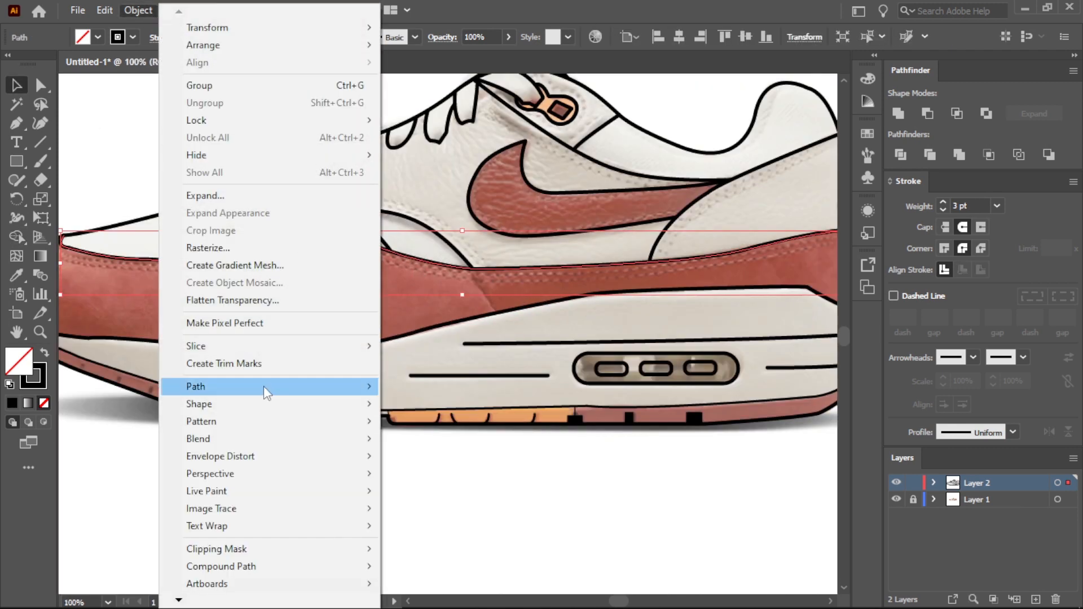
mouse_move(186, 314)
click(451, 441)
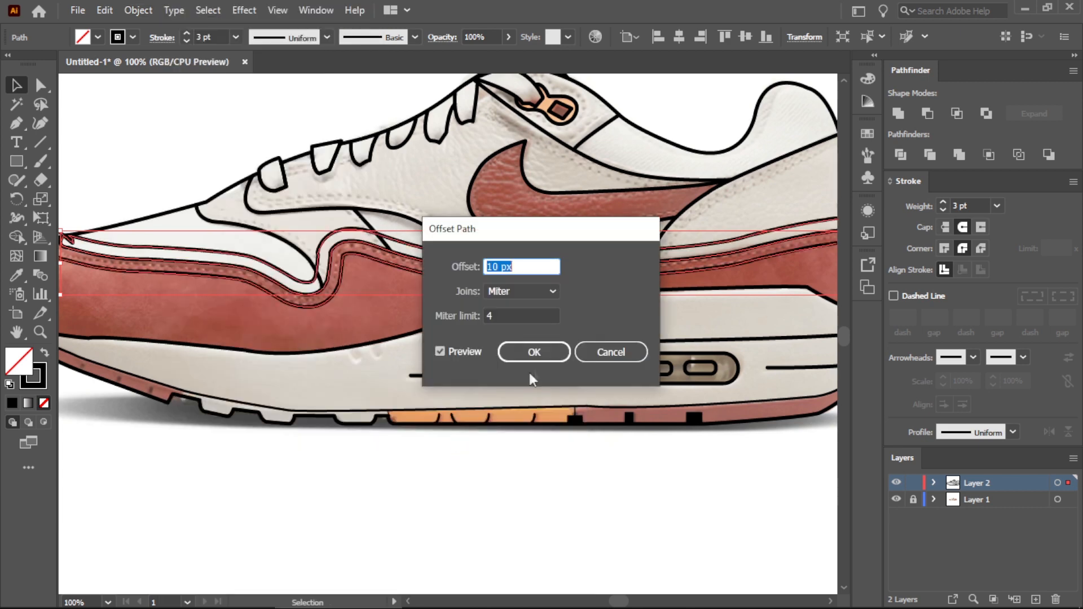
click(546, 350)
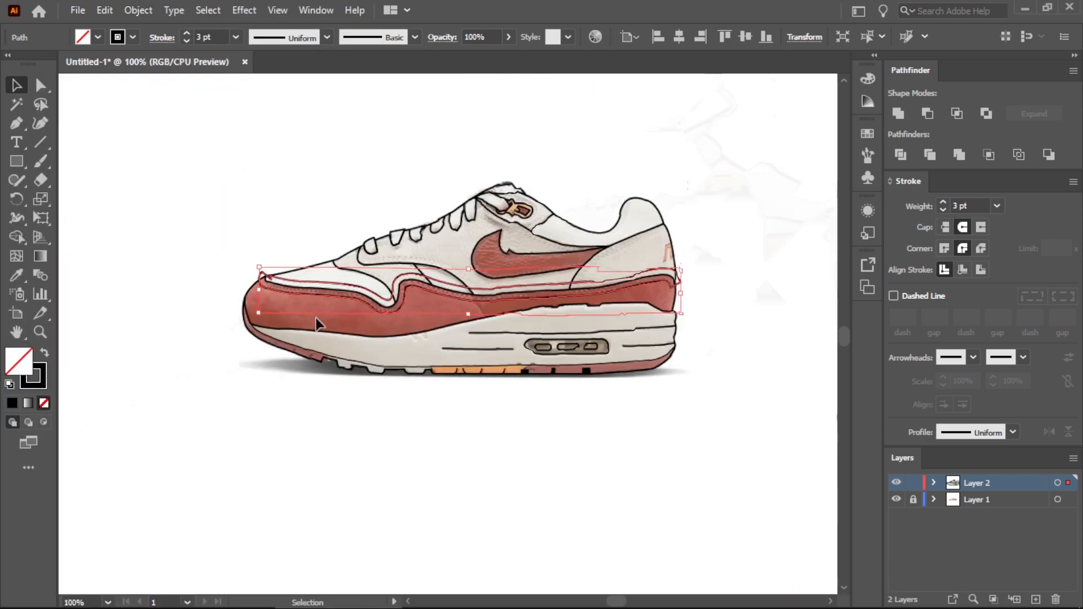
- Remove the upper strip of the mudguard offset with Shape Builder, keeping only the part below the edge line
scroll(113, 265, up, 4)
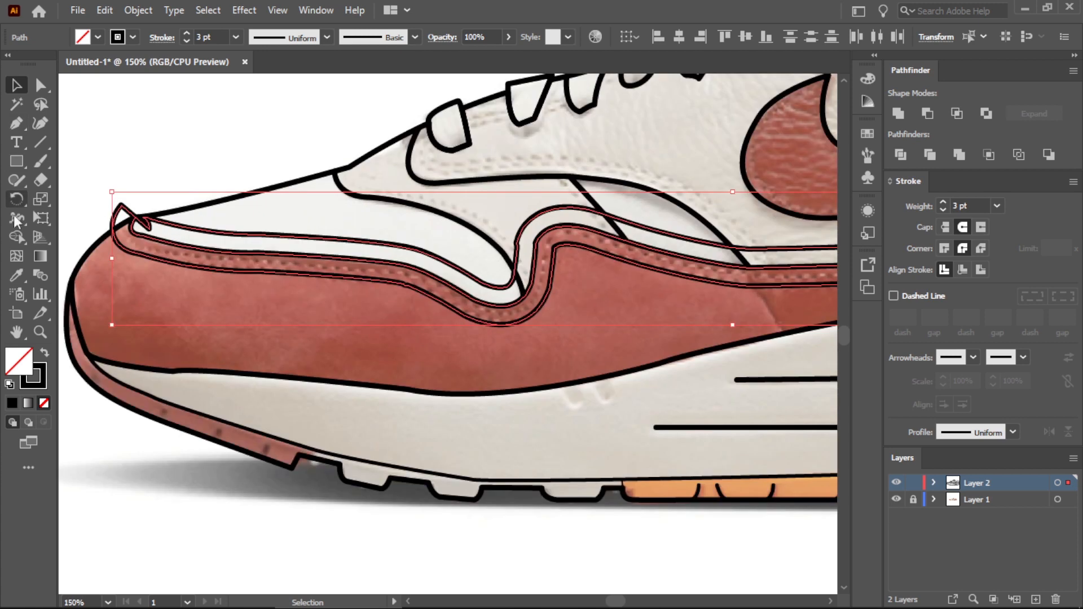
click(16, 236)
alt+click(271, 235)
click(17, 85)
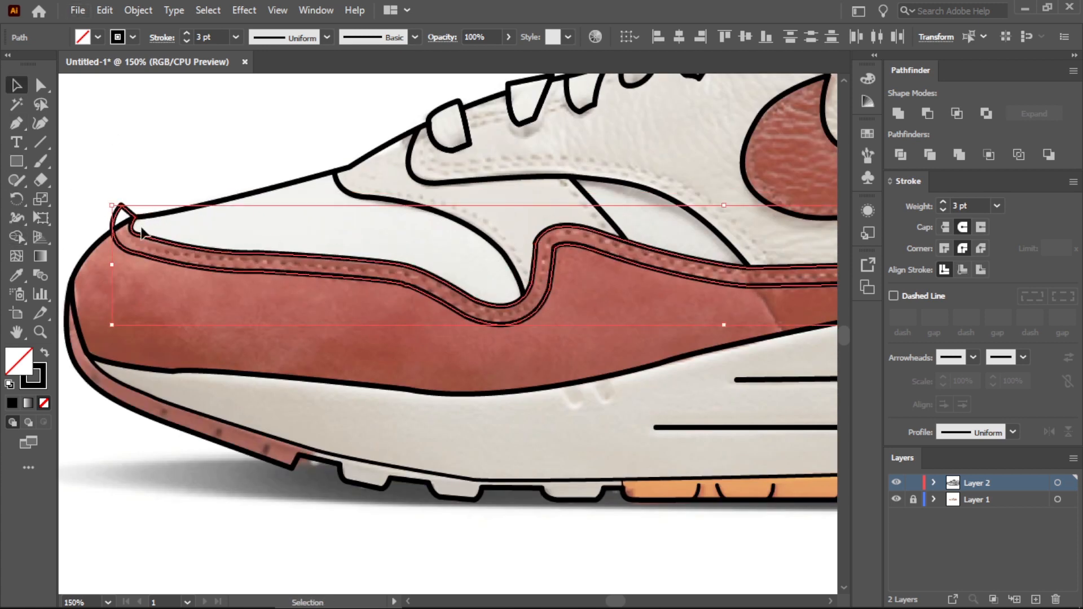
- Trim the tip of the mudguard offset path that sticks out beyond the shoe outline at the toe
click(141, 229)
click(141, 235)
click(152, 183)
click(160, 215)
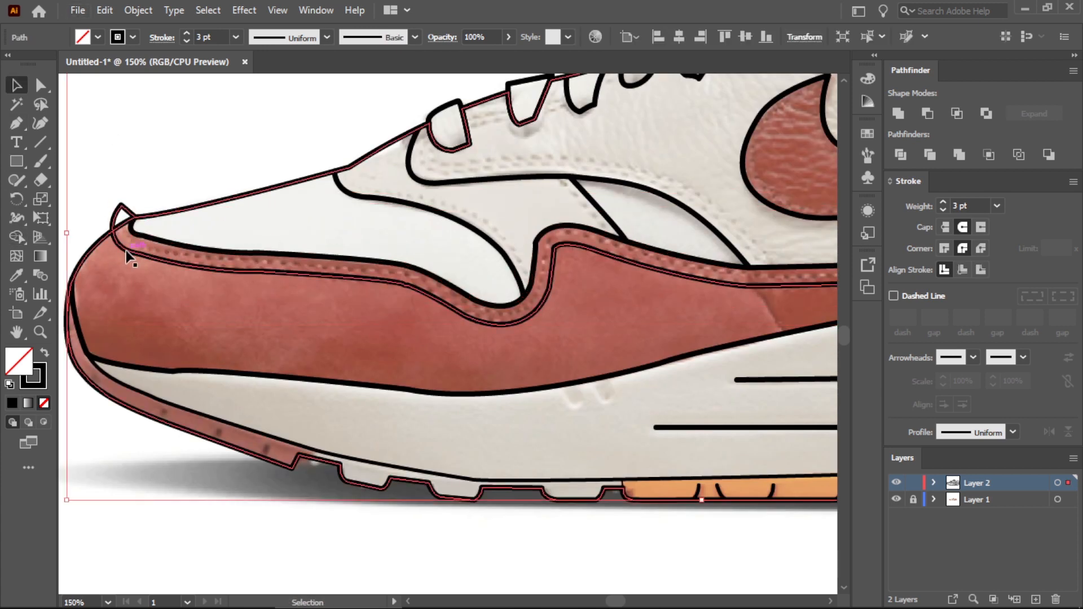
shift+click(127, 251)
click(17, 237)
alt+click(121, 216)
scroll(257, 281, down, 3)
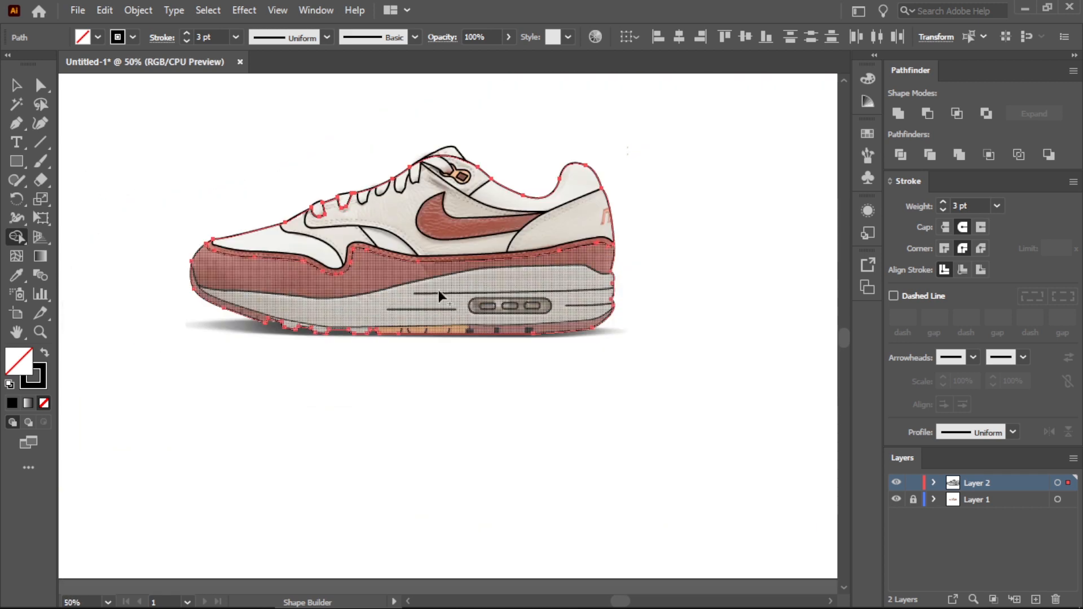
scroll(636, 249, up, 4)
scroll(636, 251, down, 3)
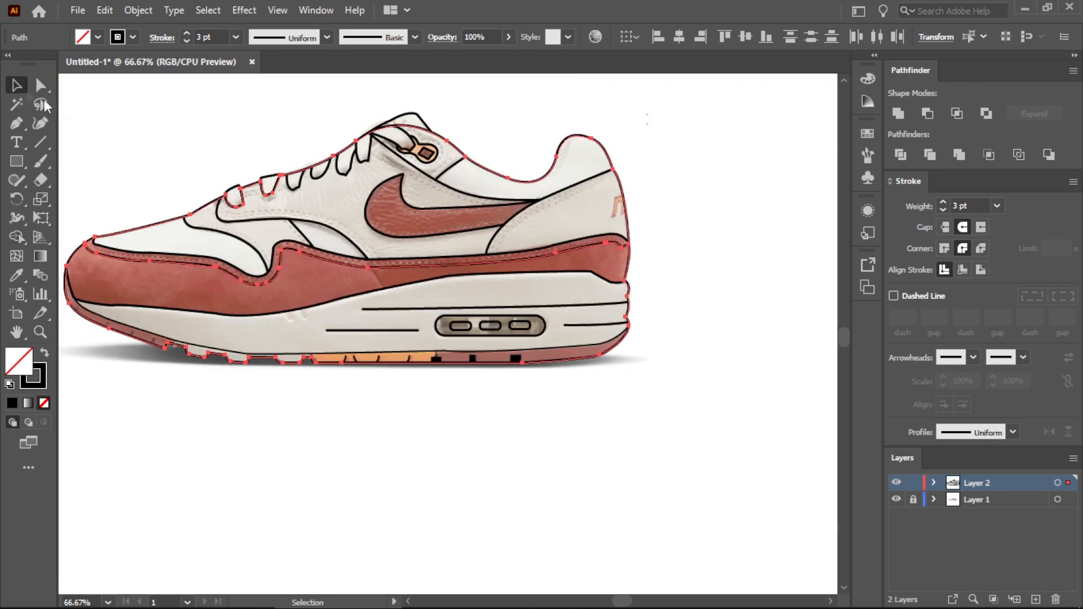
- Turn the mudguard's inner offset line into a dashed stitch line with short dashes aligned to corners and path ends
click(399, 265)
click(893, 295)
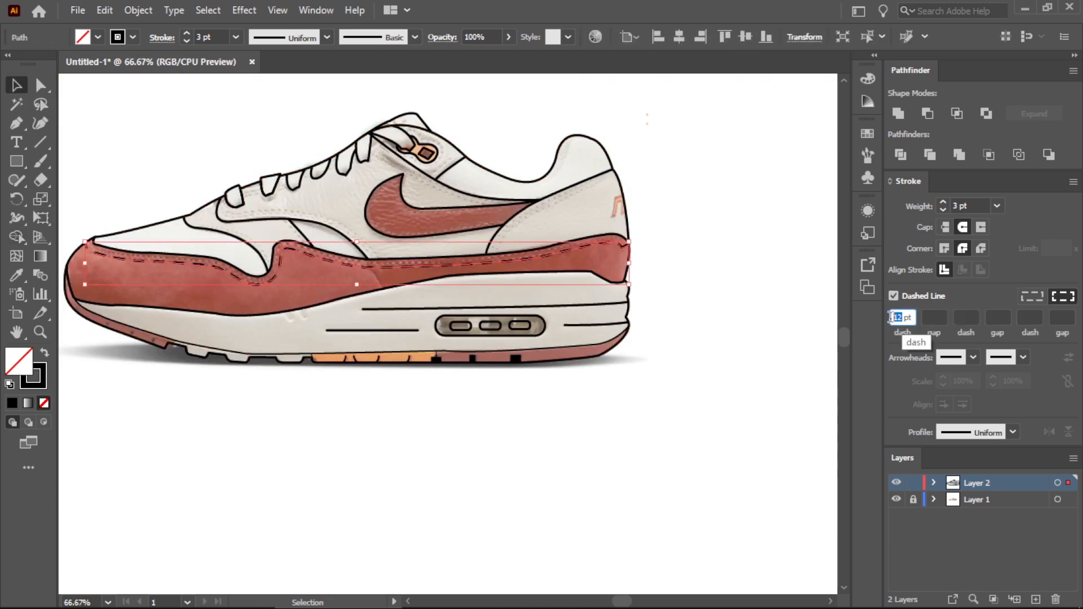
click(798, 350)
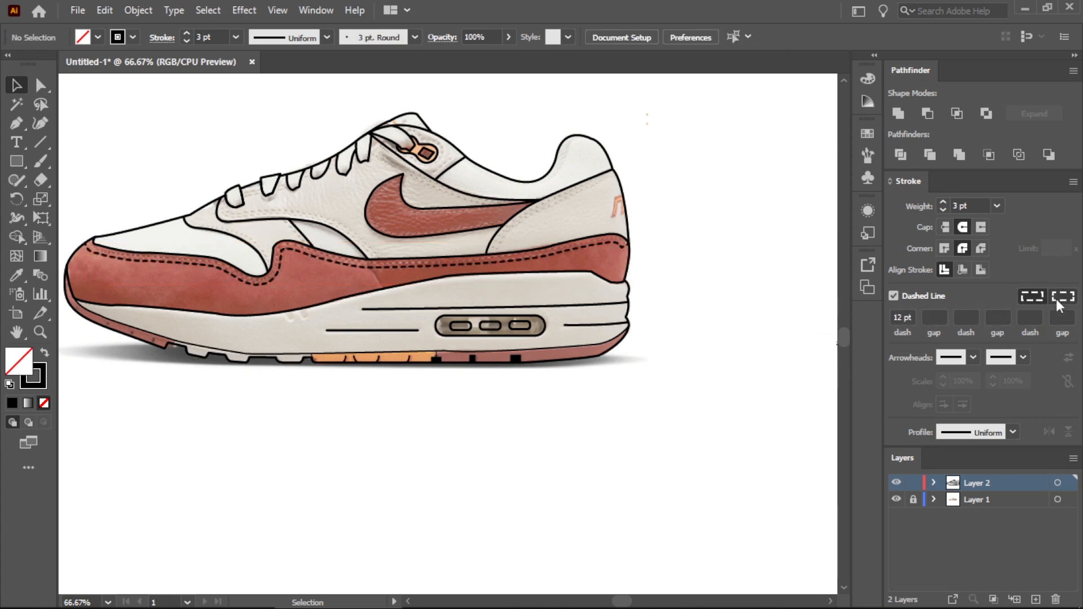
scroll(529, 284, up, 1)
scroll(653, 314, down, 2)
scroll(441, 230, up, 2)
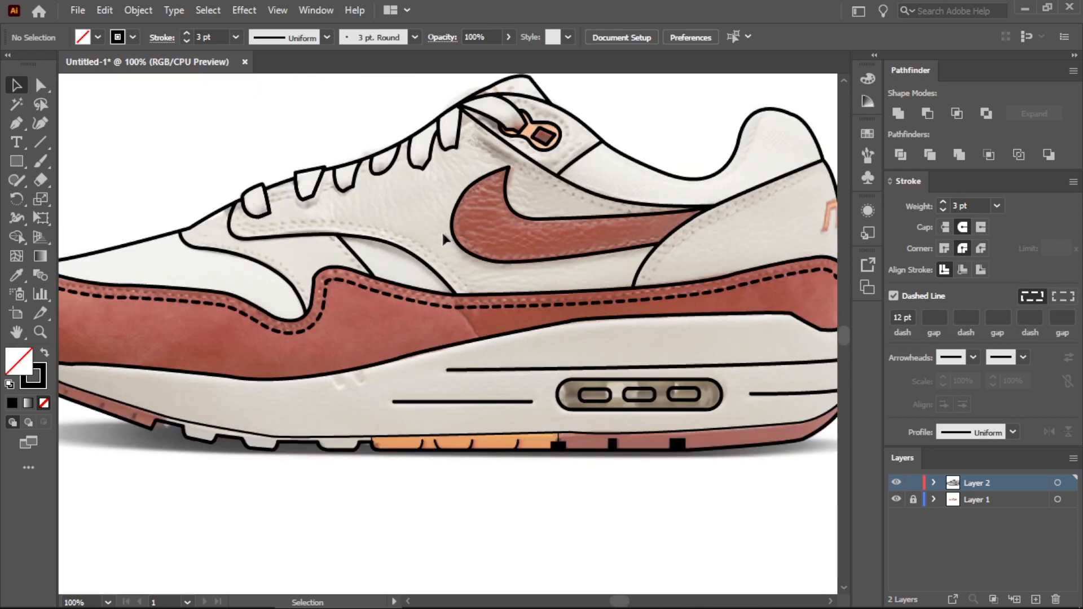
- Offset the curved lower edge of the lace panel and remove the outer strip below it with Shape Builder
click(405, 249)
click(137, 10)
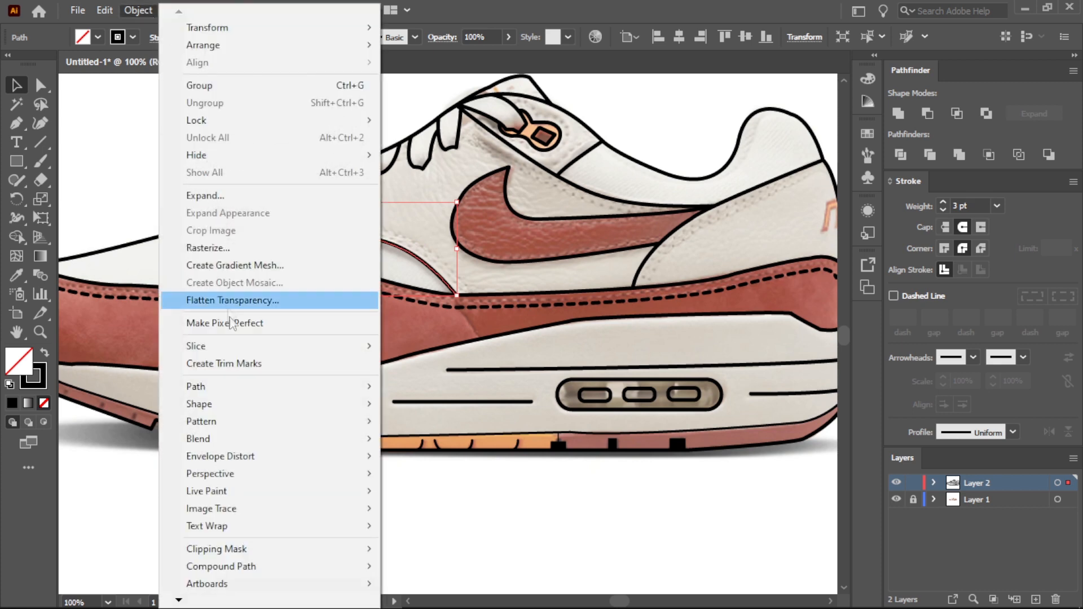
mouse_move(198, 380)
click(442, 439)
click(503, 348)
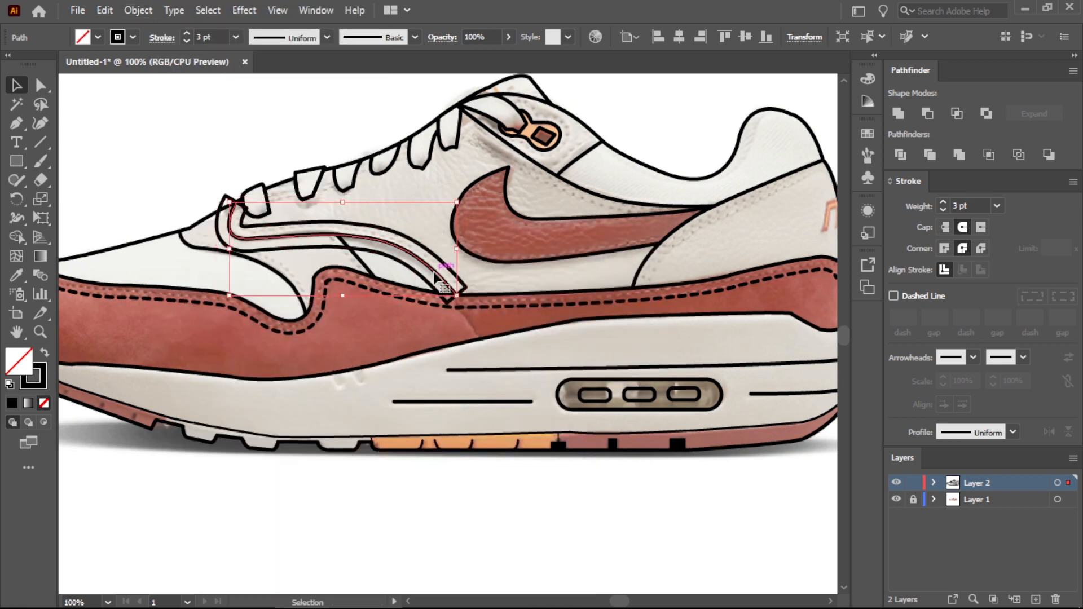
key(shift+m)
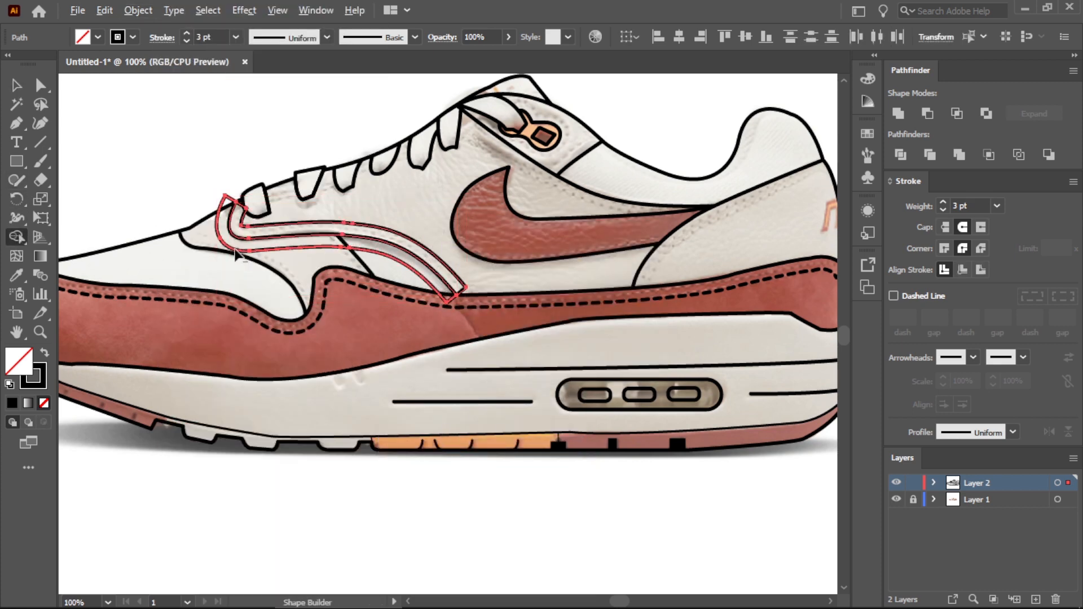
alt+click(236, 246)
key(v)
- Make the lace panel's offset line dashed with 5 pt dashes aligned to corners and path ends
click(345, 223)
scroll(357, 223, up, 1)
click(362, 225)
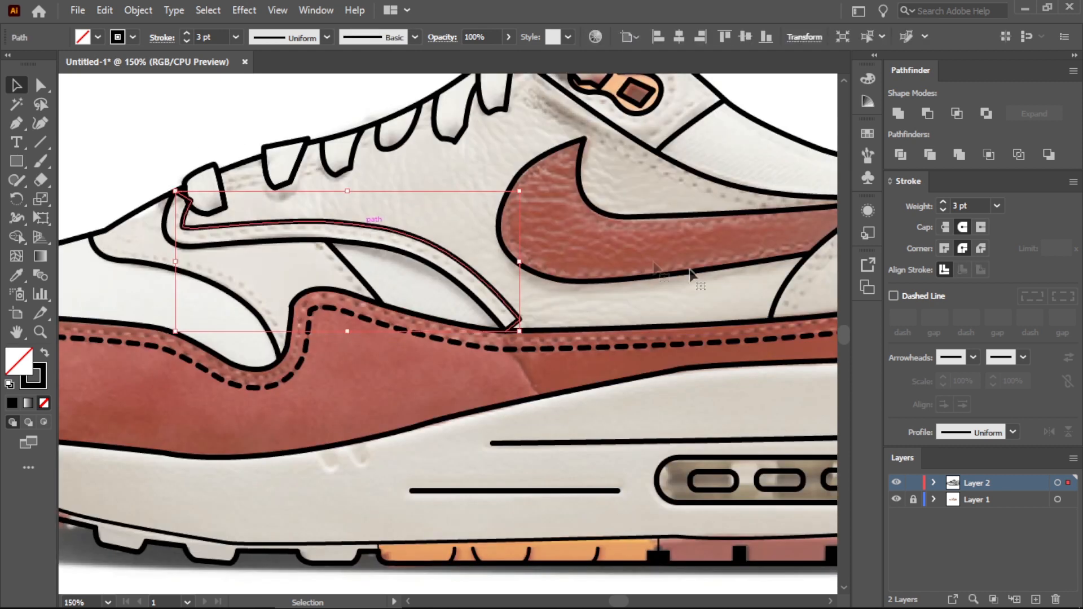
click(894, 296)
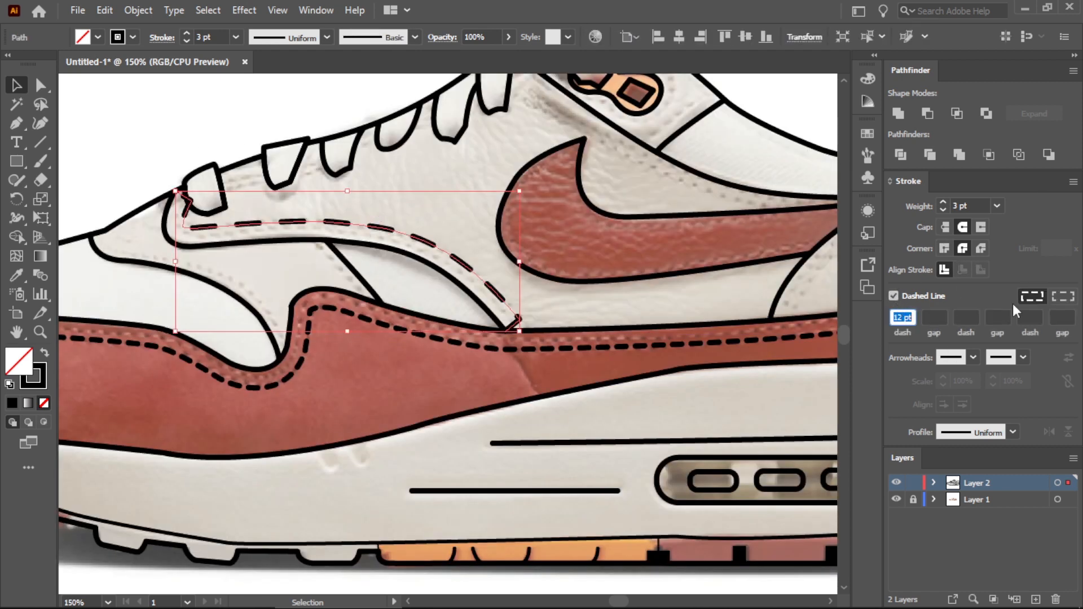
click(1062, 296)
text(5pt)
key(Return)
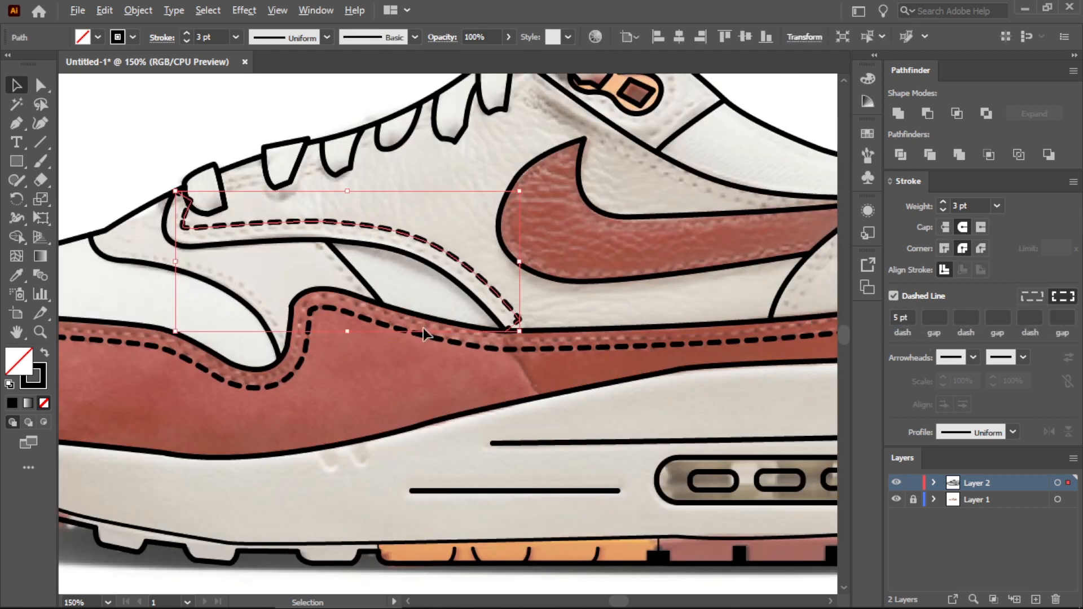
scroll(423, 327, down, 2)
click(541, 440)
- Shift the lace panel stitch line's lower end closer to the panel edge and remove the surplus anchors at both ends
scroll(537, 434, down, 1)
scroll(450, 312, up, 4)
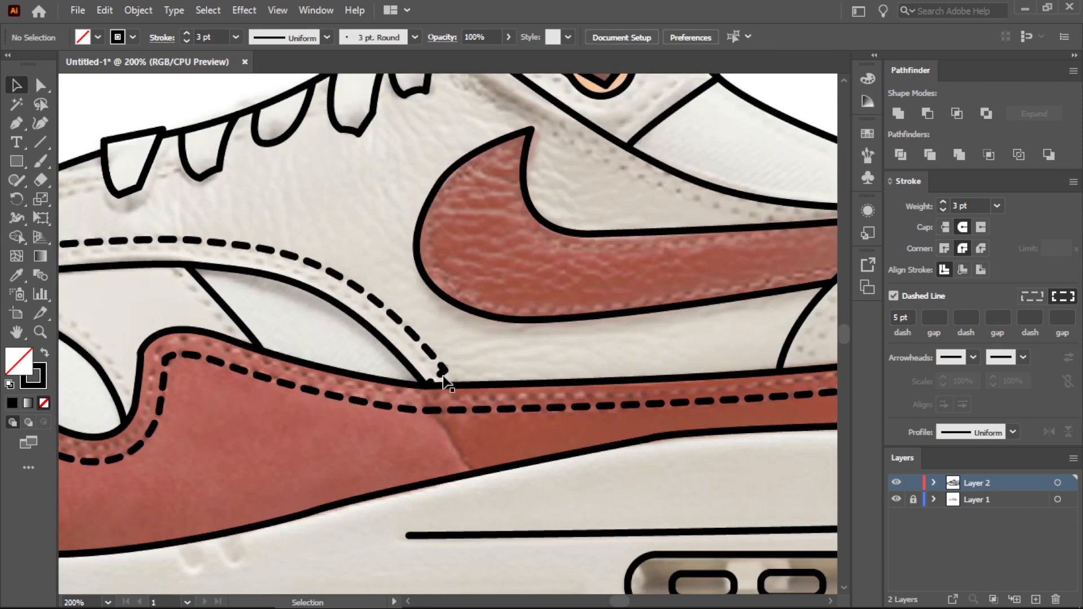
click(442, 379)
scroll(434, 386, up, 2)
key(a)
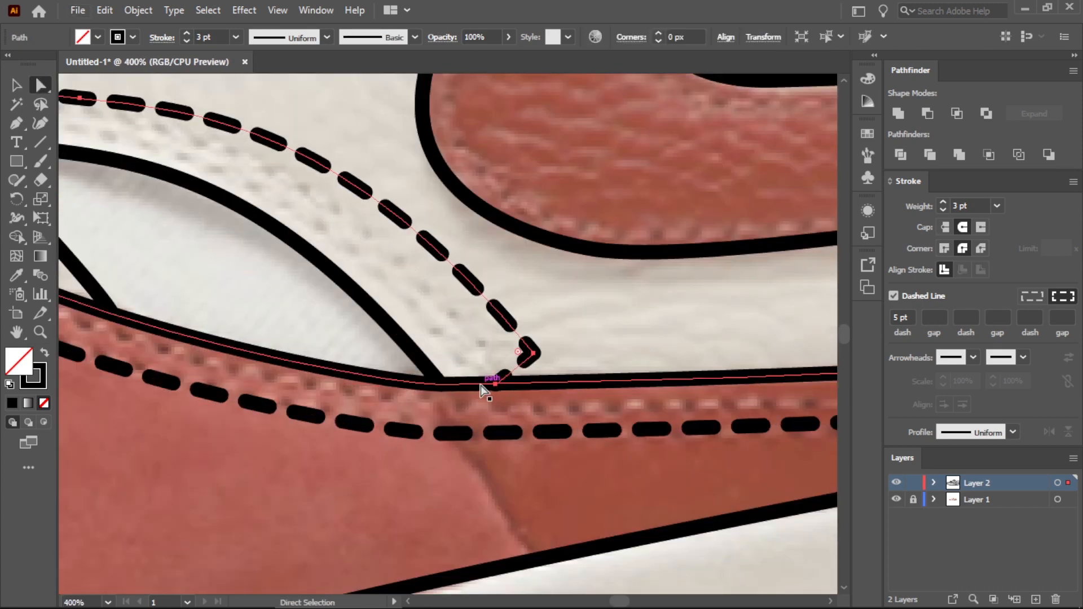
click(441, 385)
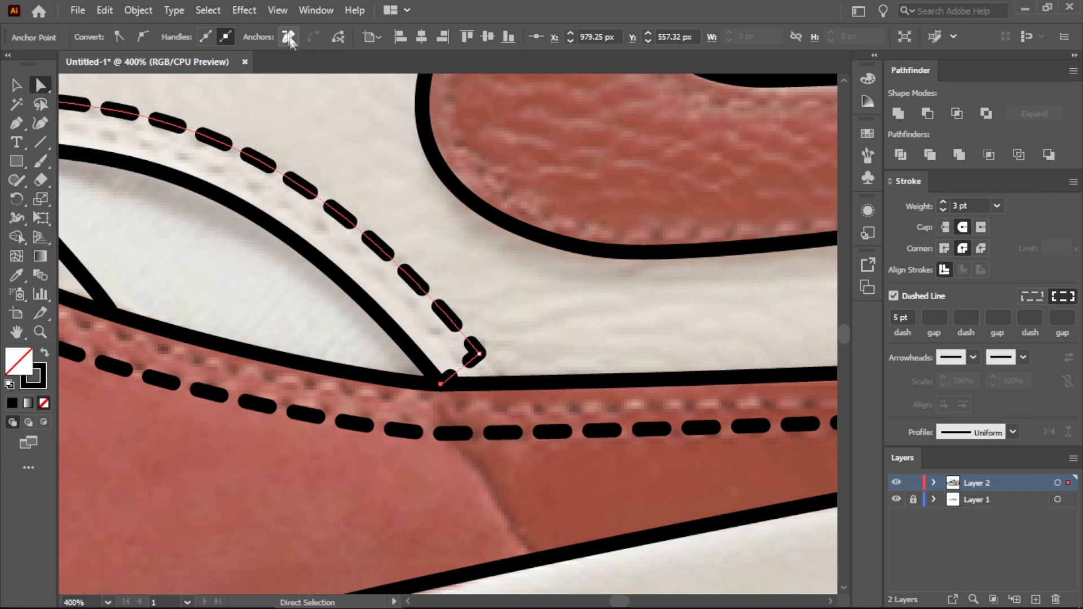
click(288, 38)
scroll(480, 375, down, 4)
scroll(242, 276, up, 2)
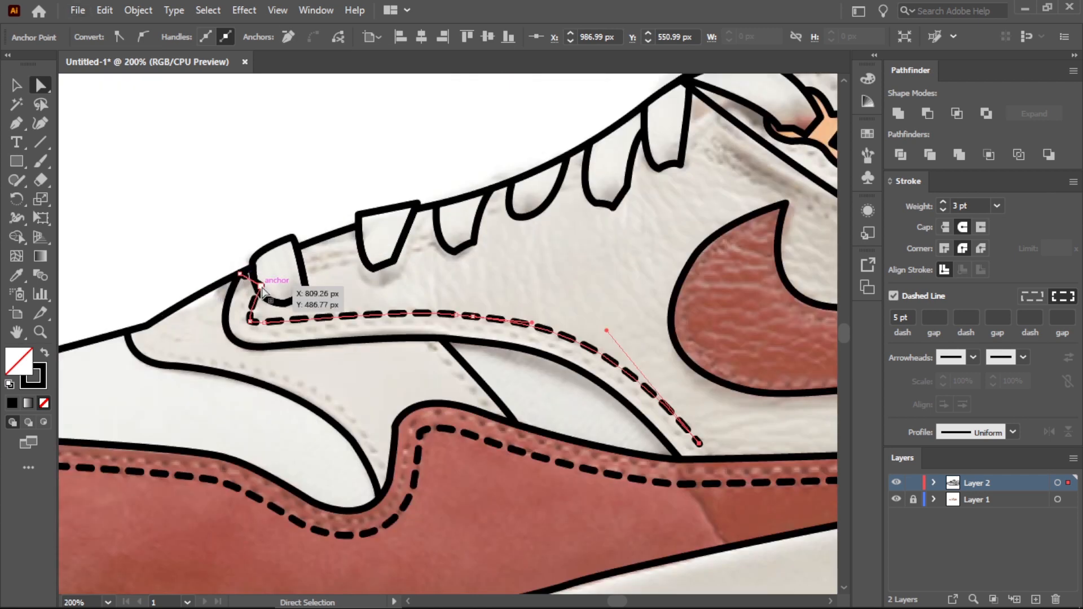
click(261, 288)
click(23, 85)
key(ctrl+shift+a)
scroll(449, 333, down, 3)
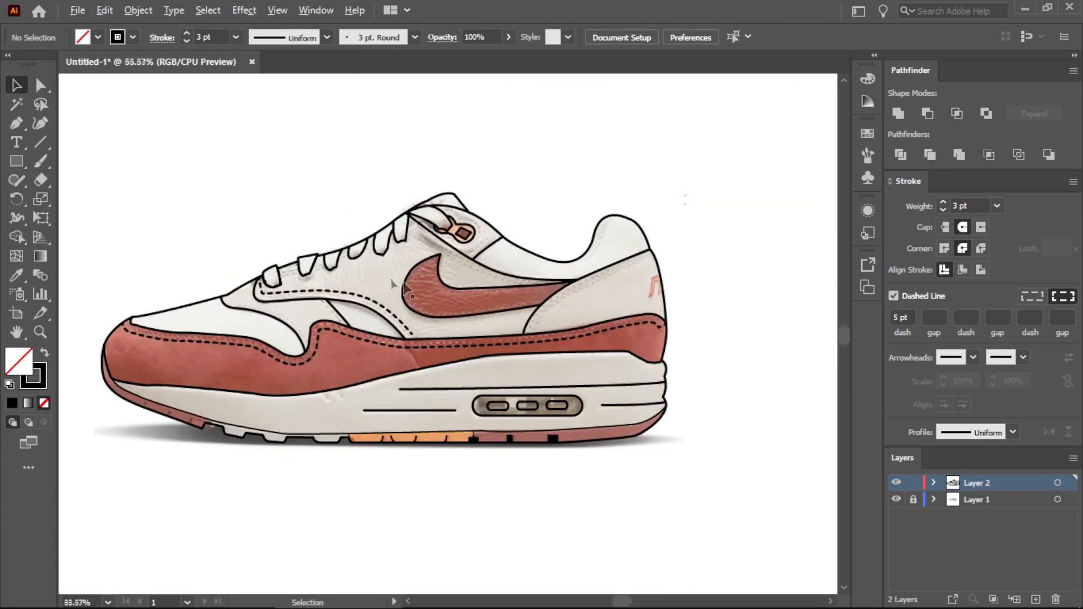
- Offset the curved front edge of the heel panel and remove the outer upper strip with Shape Builder
scroll(492, 242, up, 2)
scroll(500, 180, up, 1)
click(500, 180)
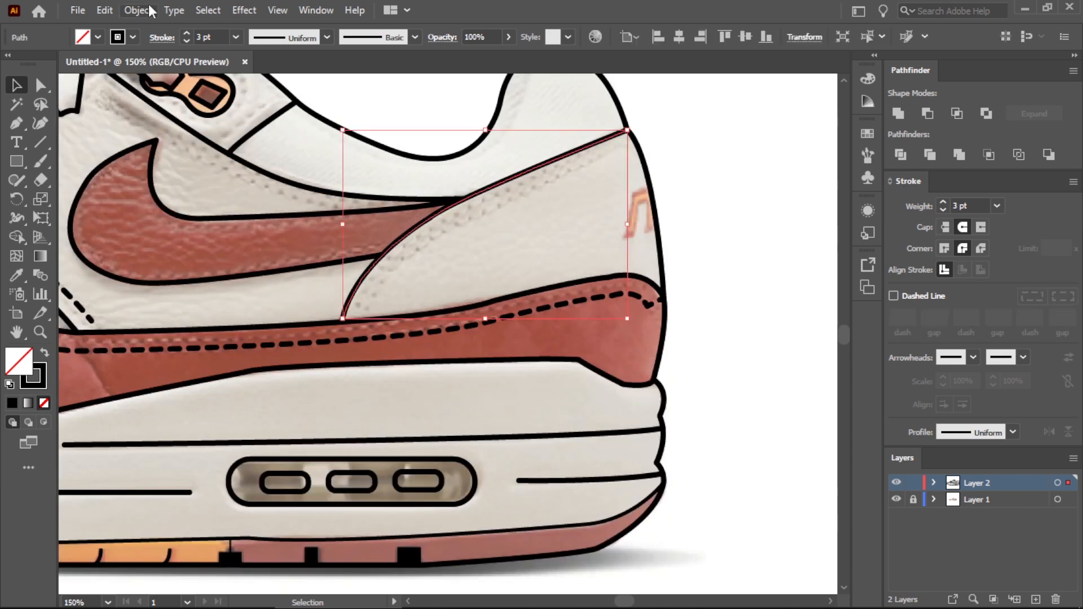
click(138, 10)
mouse_move(261, 386)
click(431, 443)
click(534, 352)
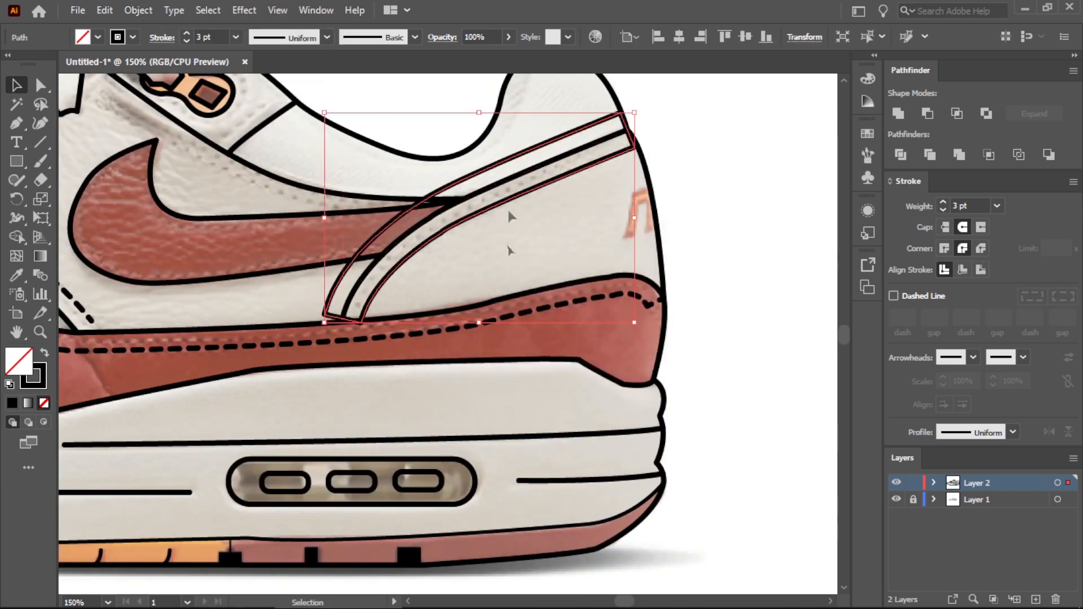
click(17, 237)
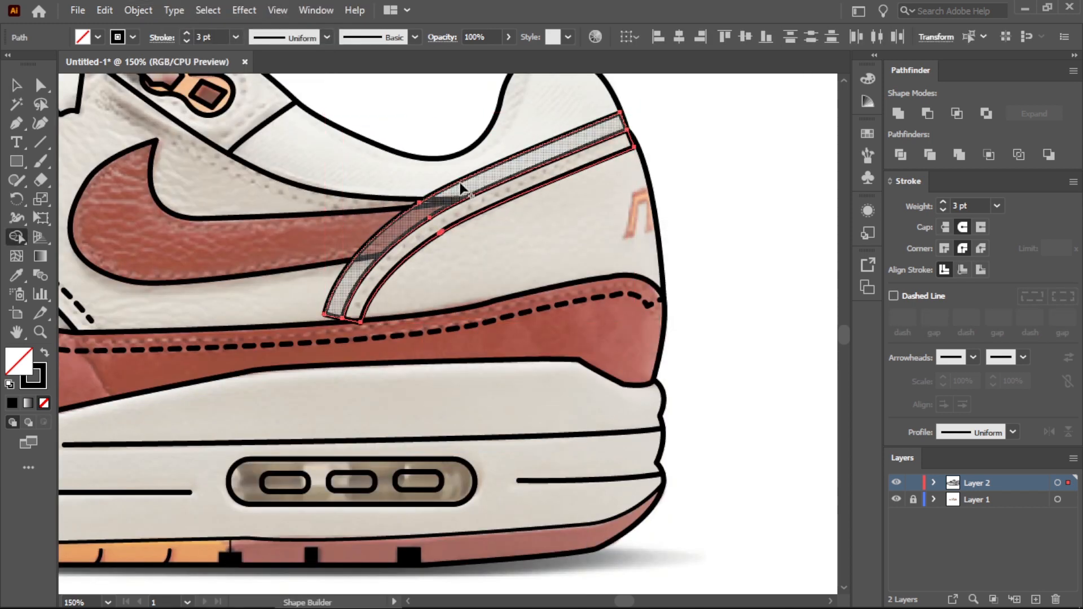
alt+click(467, 180)
- Make the heel panel's inner offset line dashed with 5 pt dashes aligned to corners and path ends
click(893, 295)
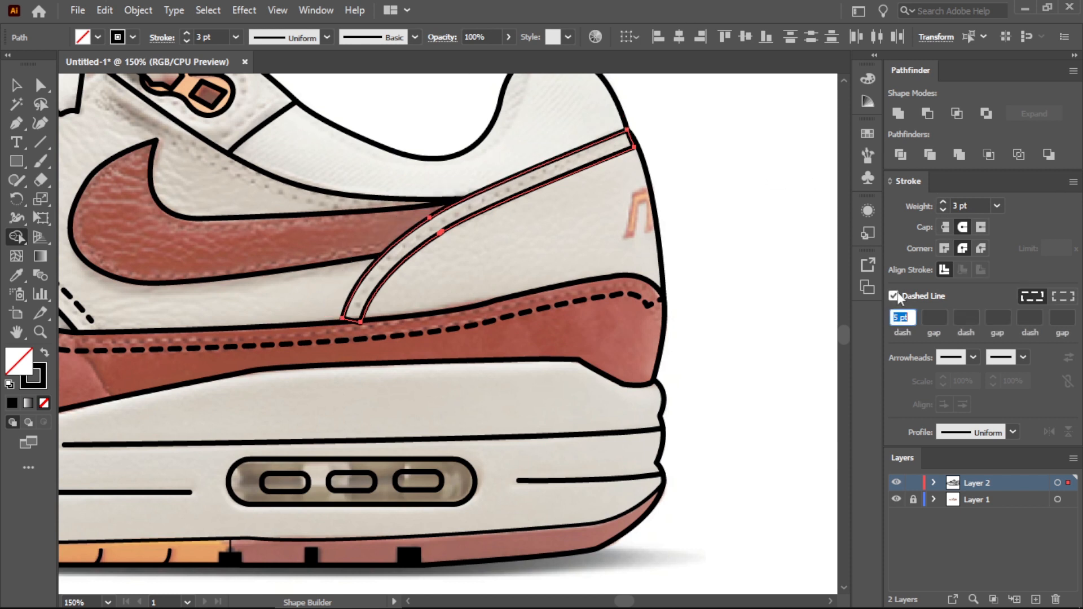
key(v)
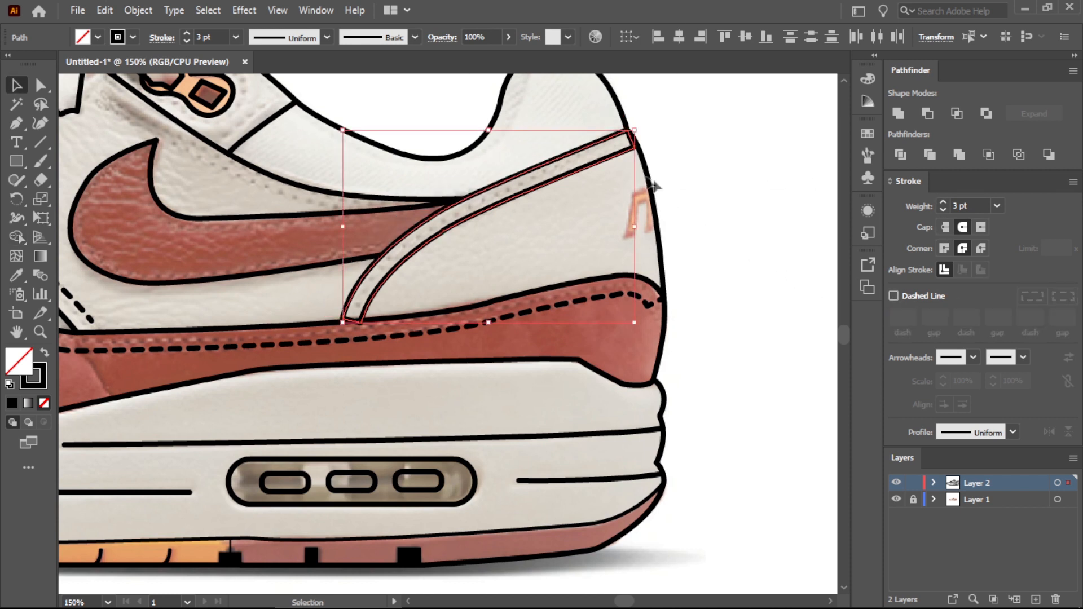
click(681, 140)
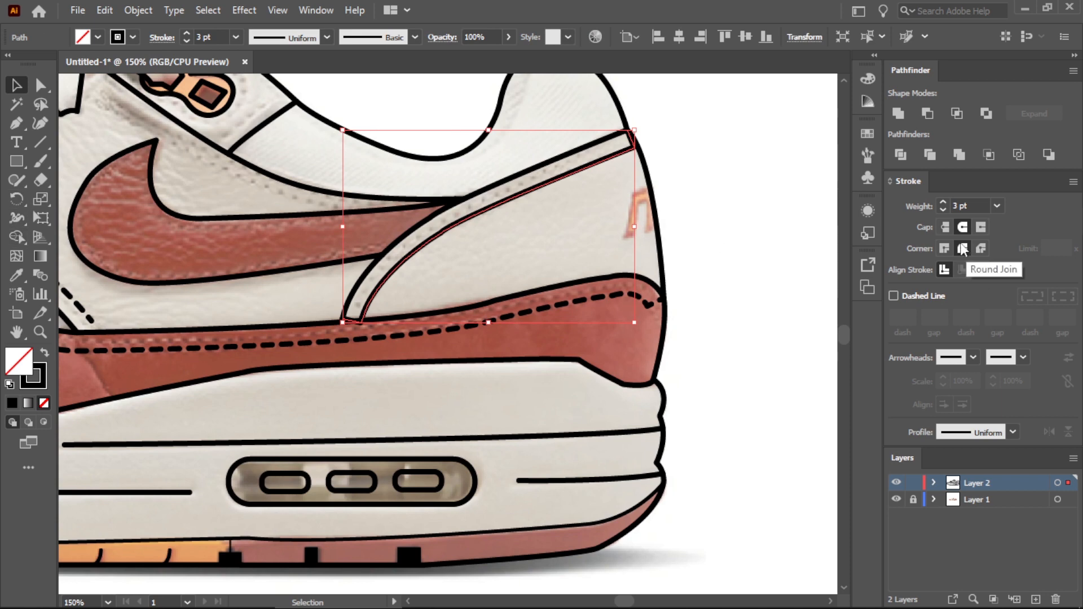
click(1063, 297)
click(815, 284)
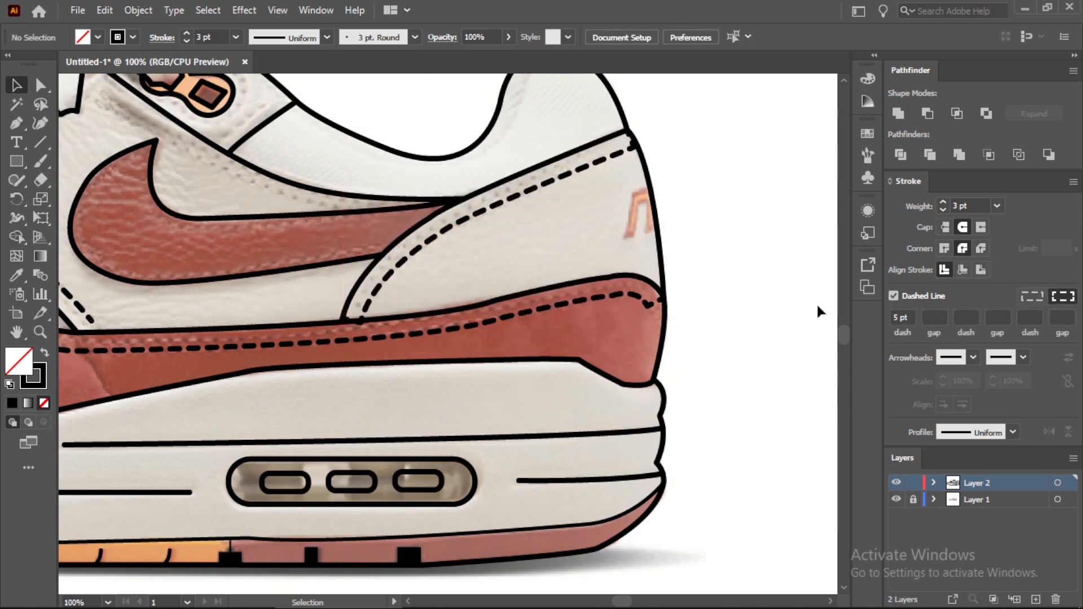
- Create an offset path from the curved collar line running above the swoosh from the top lace to the heel panel
scroll(817, 302, down, 5)
scroll(785, 318, up, 3)
click(578, 224)
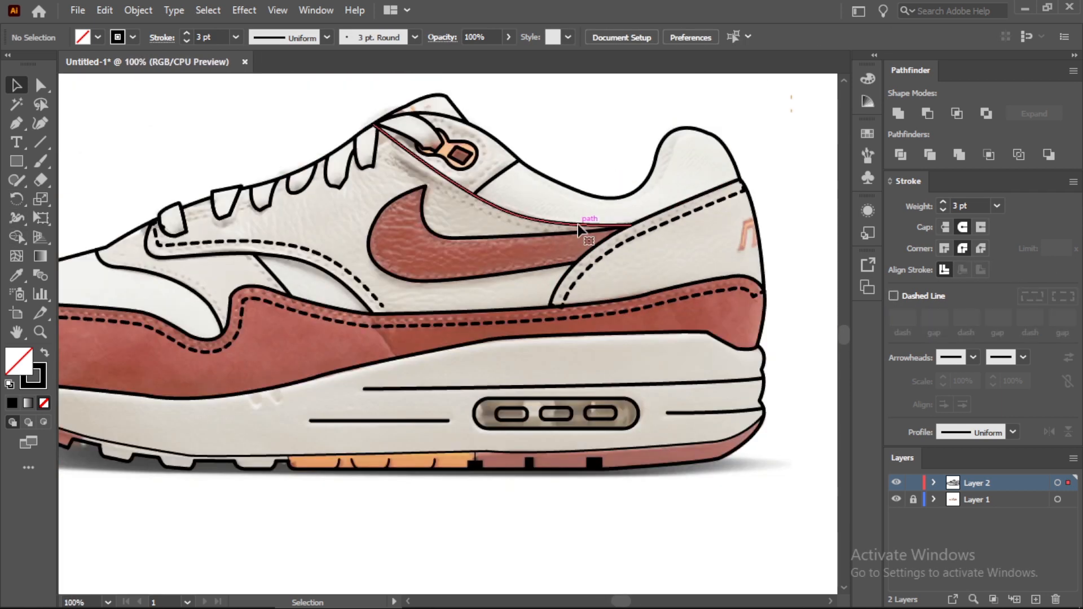
click(139, 10)
mouse_move(292, 395)
click(446, 428)
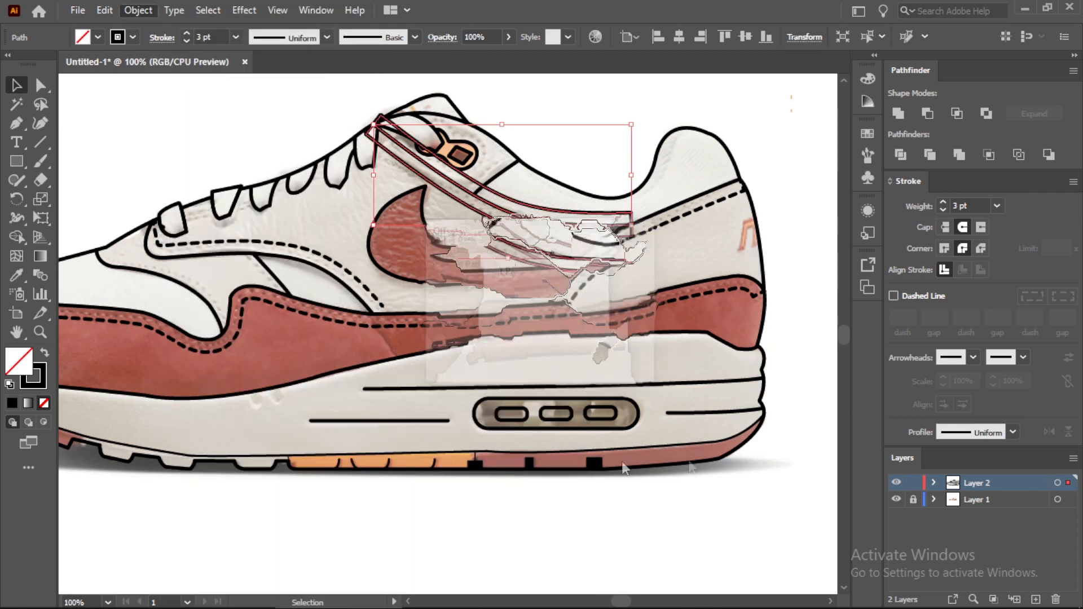
click(593, 158)
scroll(593, 164, up, 2)
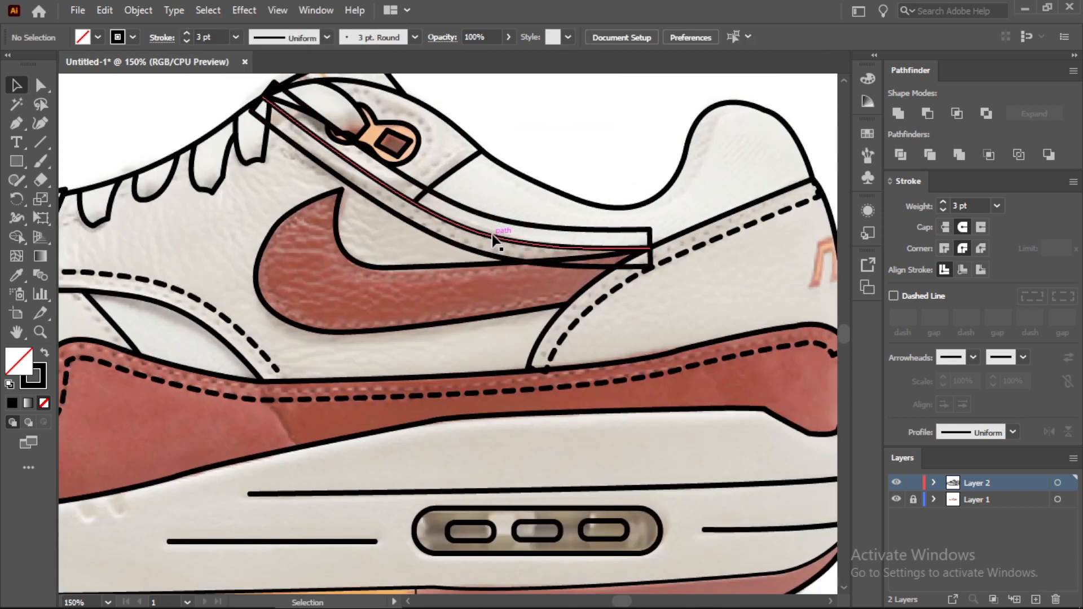
- Remove the collar offset's upper strip and its surplus end past the swoosh's tip with Shape Builder
click(471, 257)
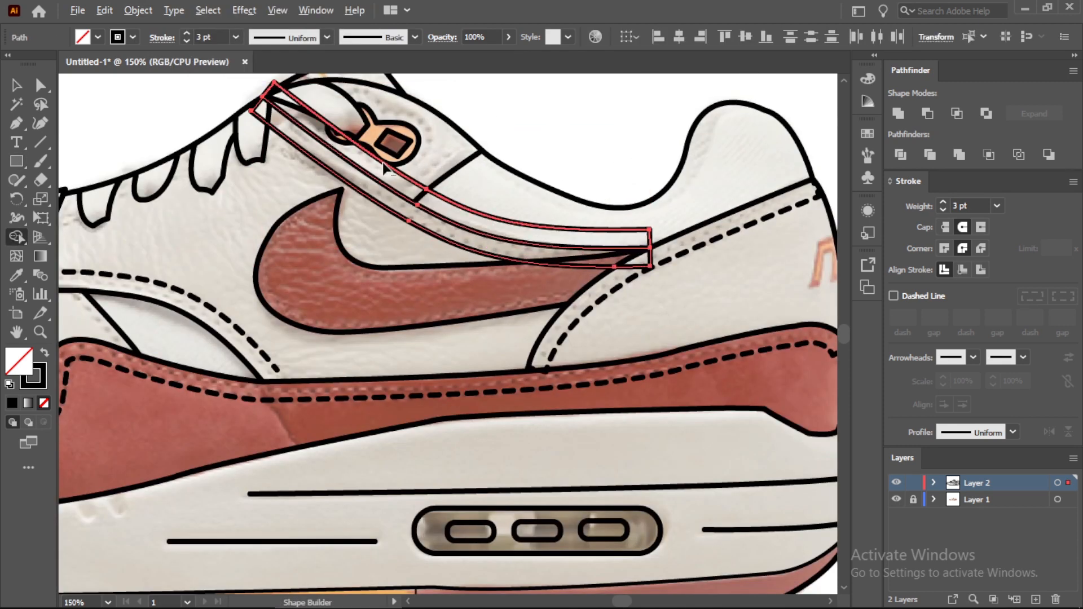
alt+click(427, 191)
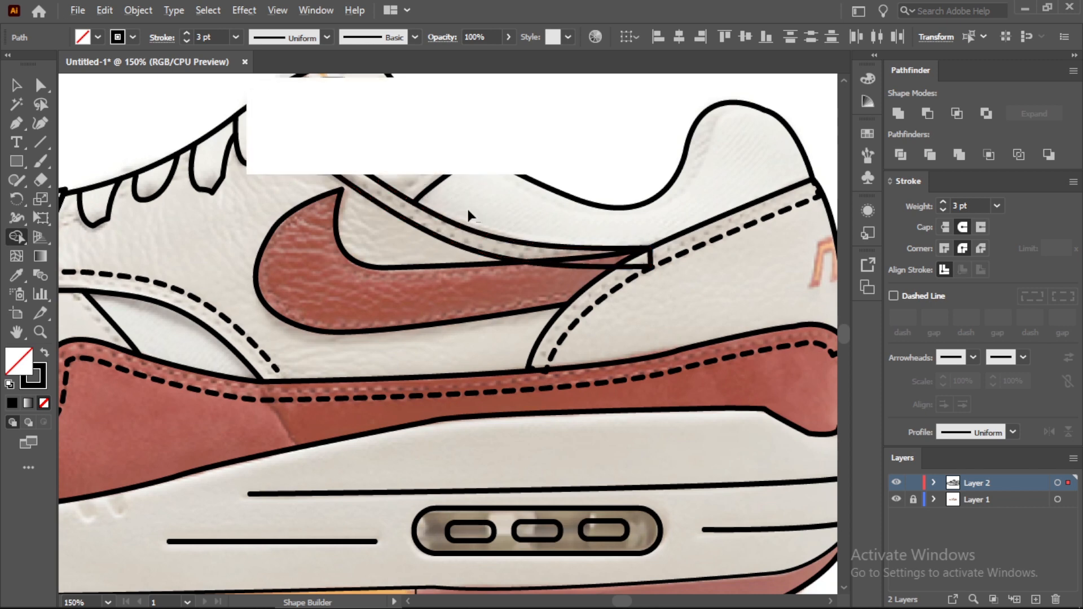
click(17, 86)
click(544, 260)
scroll(648, 269, up, 1)
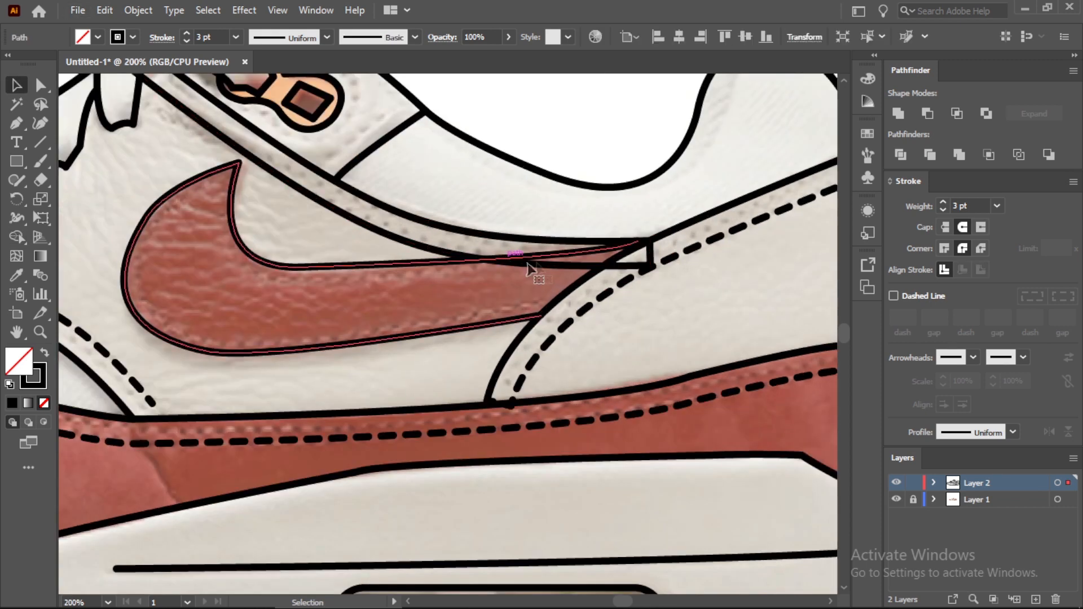
shift+click(584, 270)
drag(577, 273, 570, 257)
scroll(533, 293, down, 1)
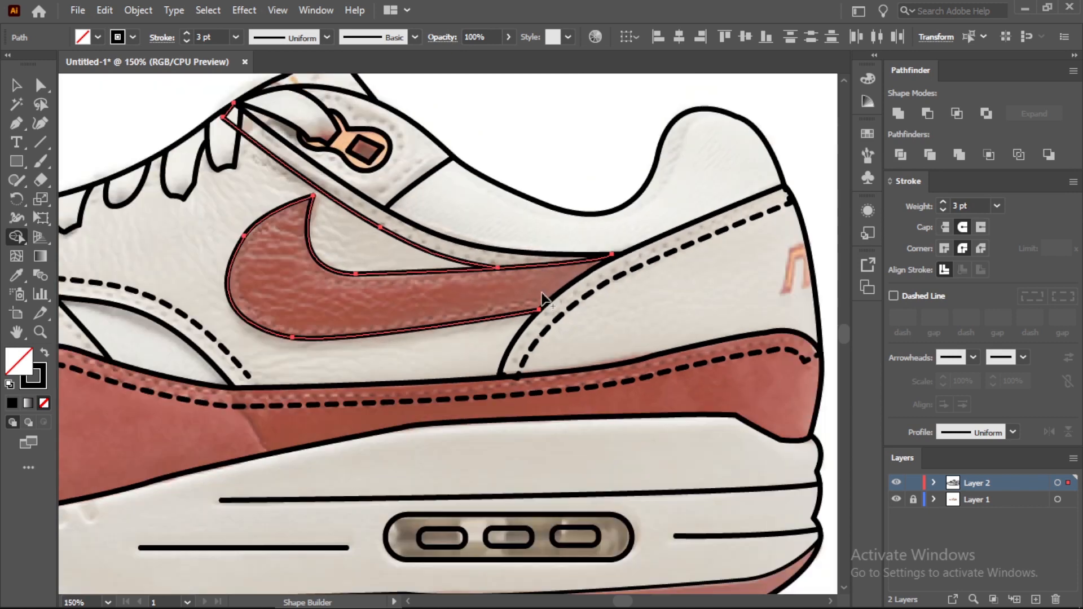
- Trim the offset line's upper end at the top lace and make it dashed with 5 pt dashes aligned to corners and path ends
scroll(239, 153, up, 1)
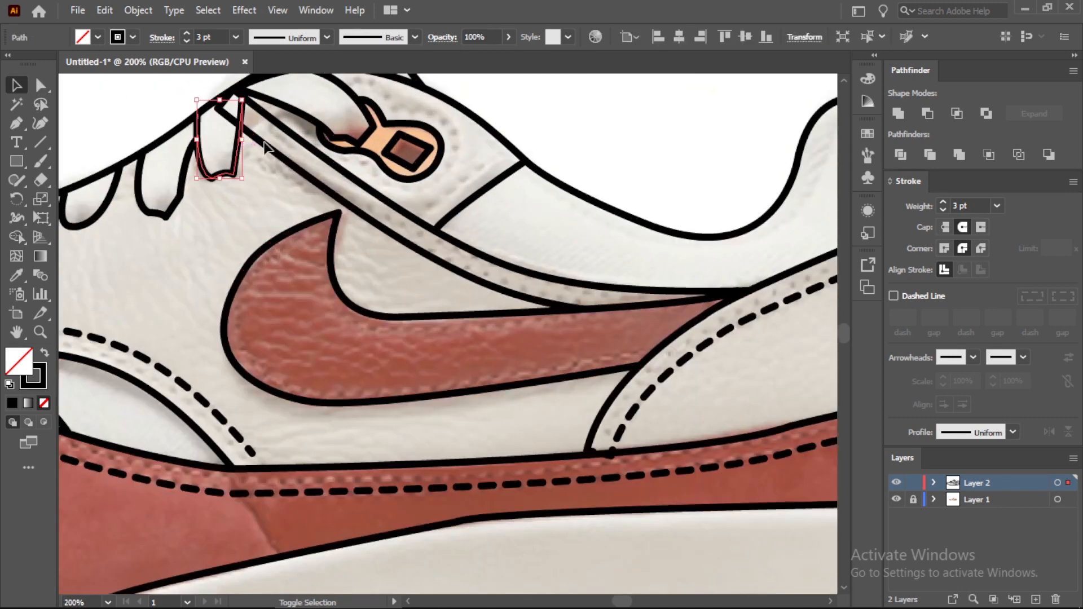
shift+click(268, 148)
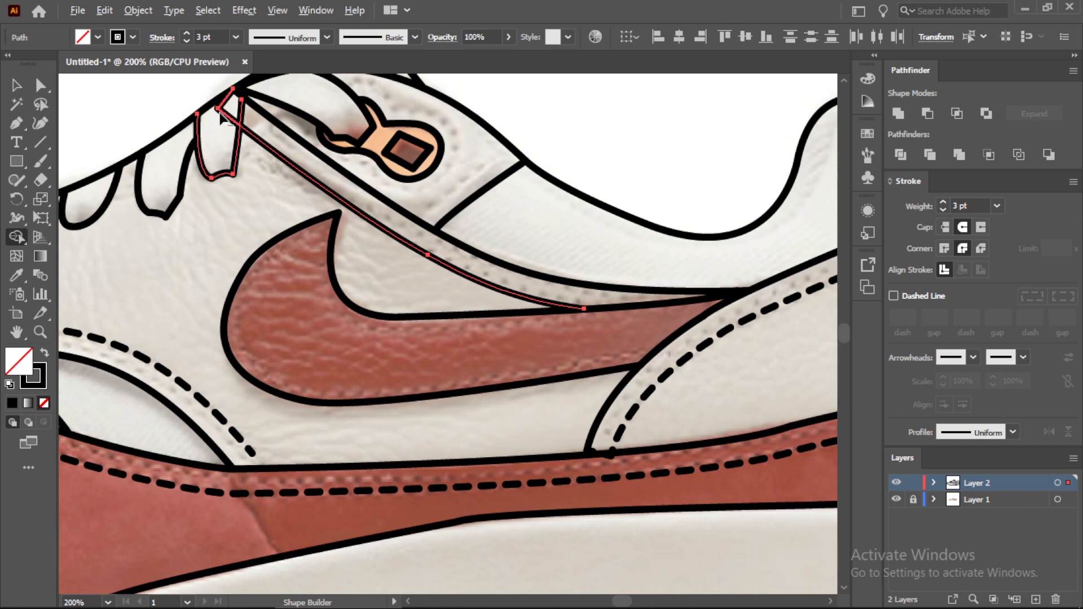
click(131, 107)
click(445, 270)
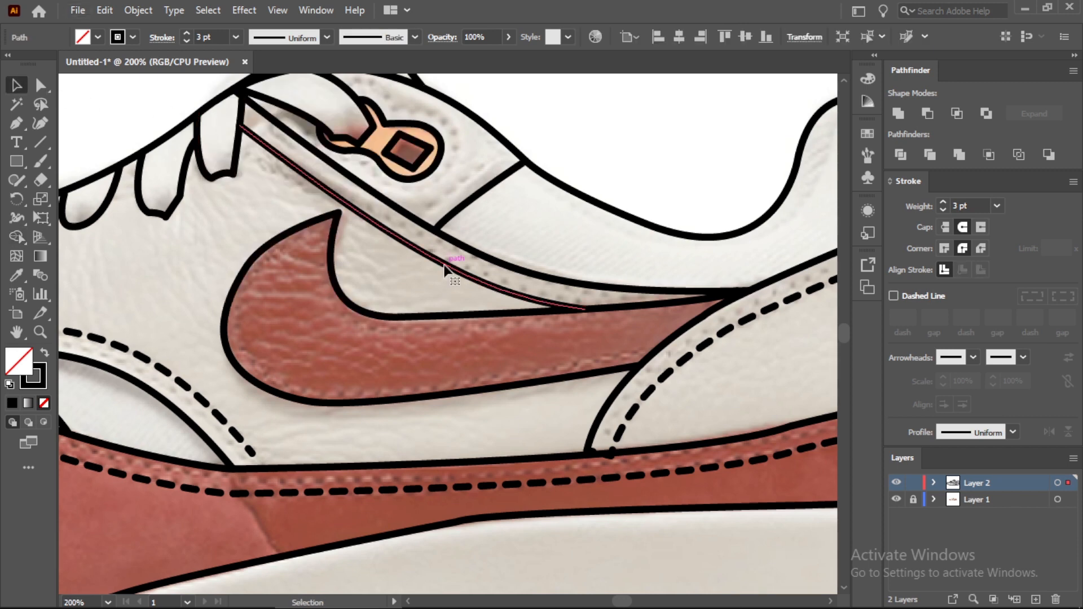
click(689, 157)
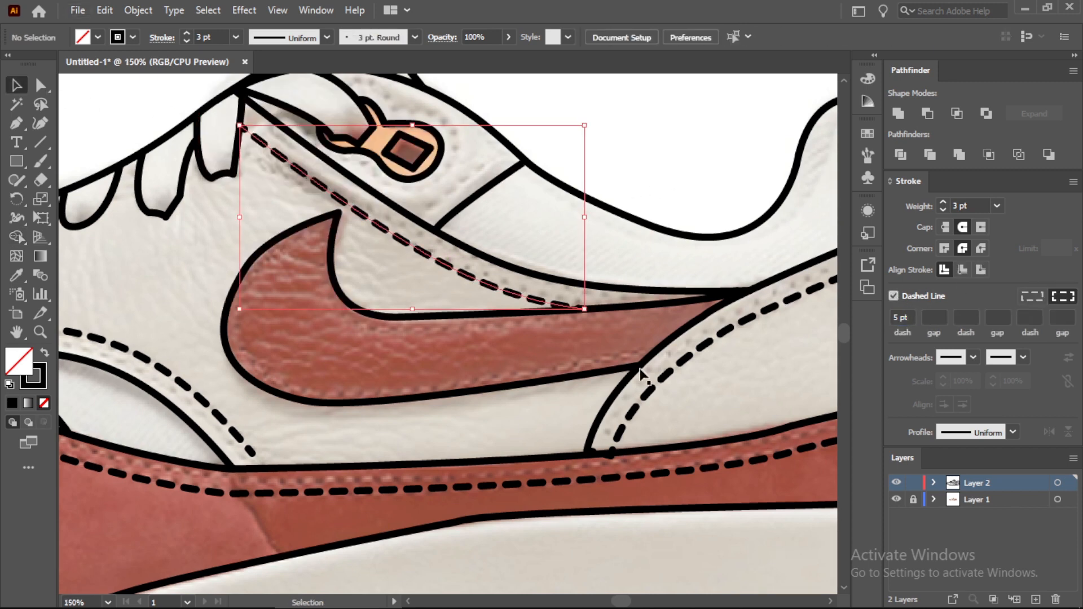
- Hide the photo on Layer 1 and expand the fill and stroke of the whole sneaker line art
scroll(600, 326, down, 3)
scroll(635, 500, up, 1)
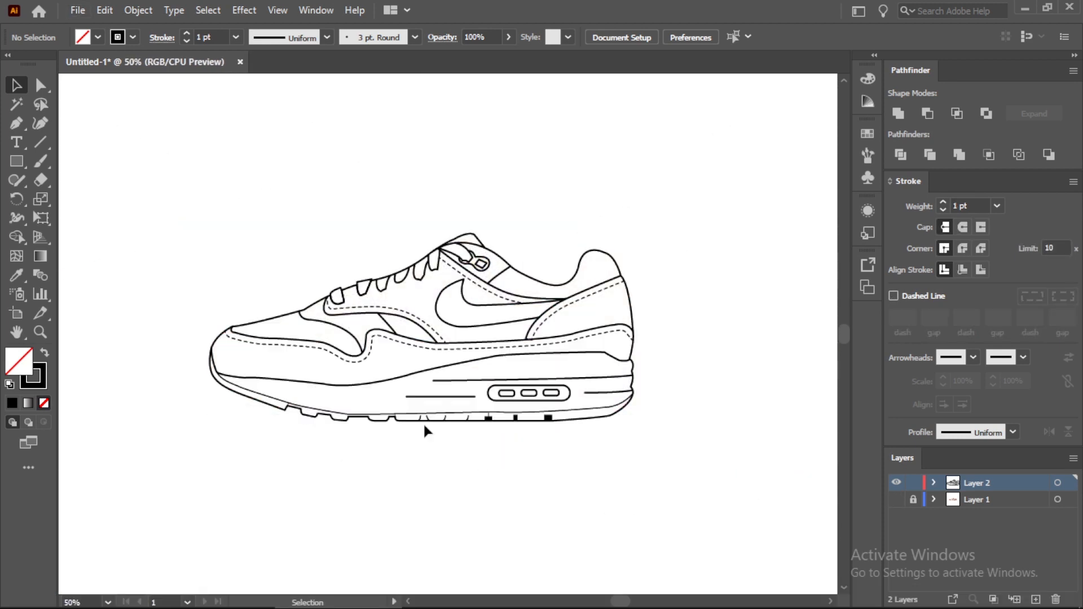
drag(704, 453, 719, 454)
click(137, 10)
click(170, 199)
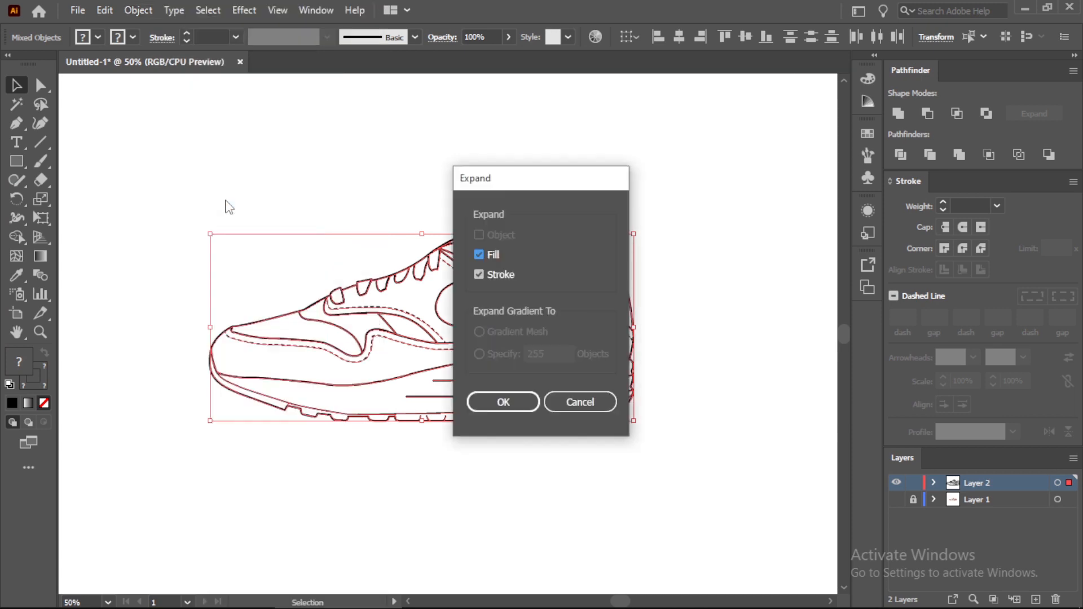
key(Return)
- Unite all expanded sneaker outlines into one object with Pathfinder
scroll(438, 447, up, 1)
click(900, 117)
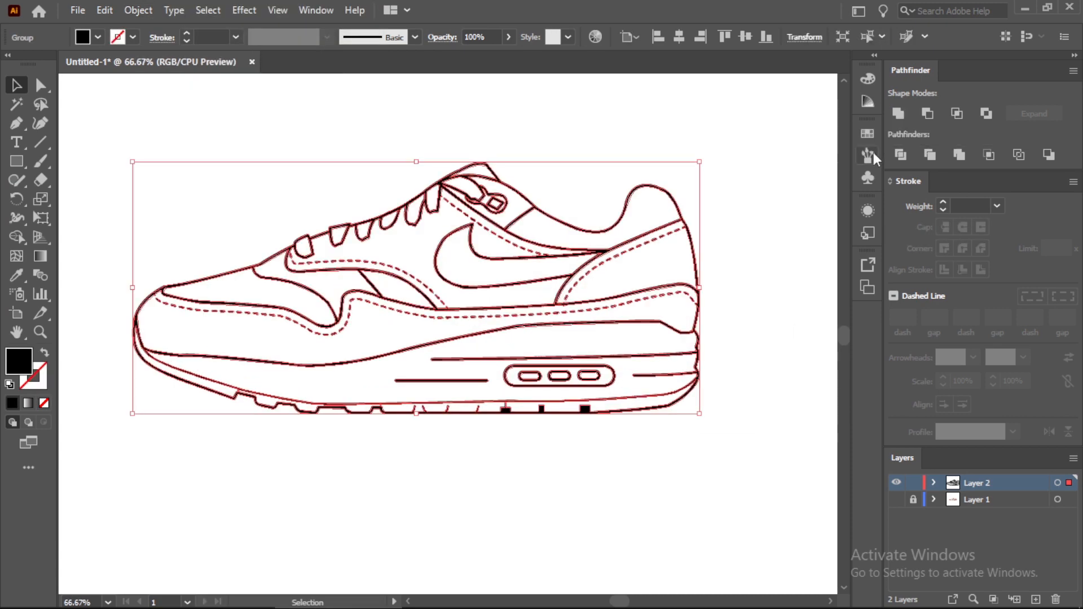
scroll(703, 257, up, 1)
scroll(703, 257, down, 1)
click(703, 257)
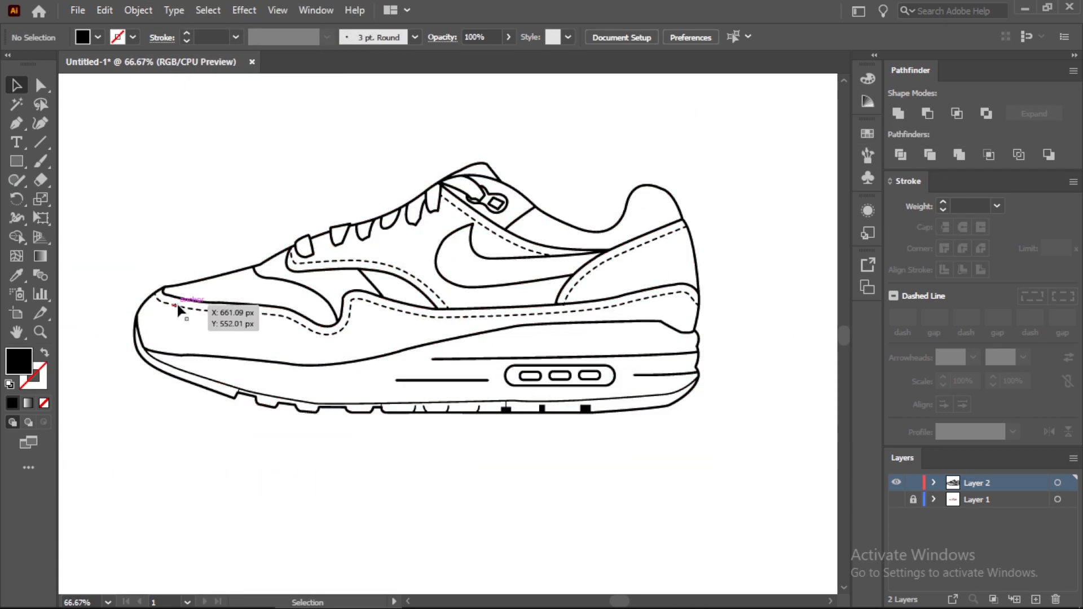
scroll(179, 305, up, 1)
scroll(219, 200, down, 2)
drag(127, 139, 637, 394)
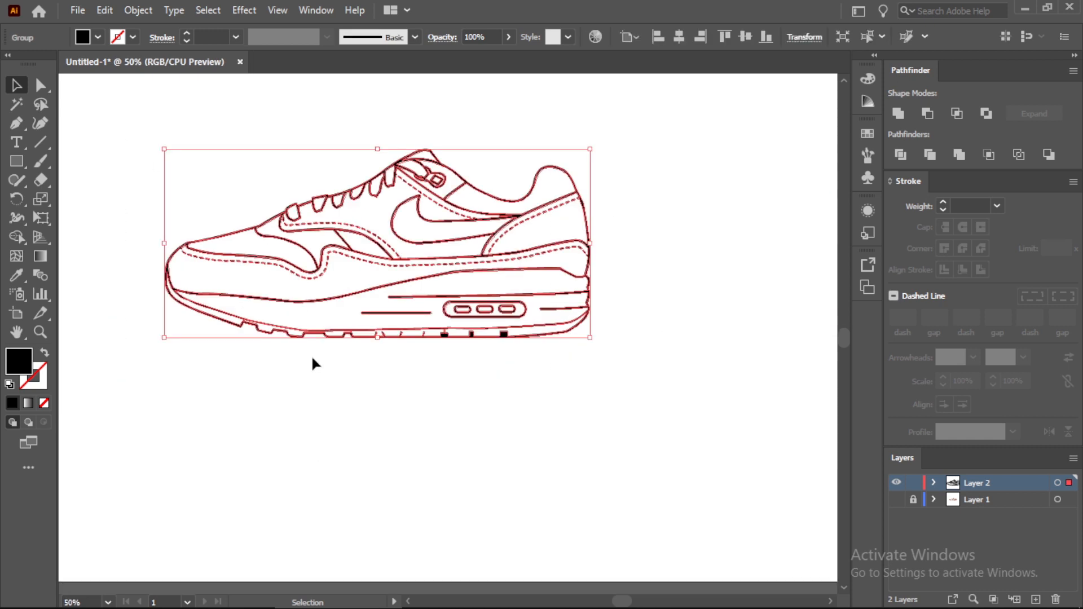
click(311, 357)
- Draw a red rectangle without stroke covering the whole sneaker and send it behind the line art
click(15, 164)
double_click(22, 364)
key(Return)
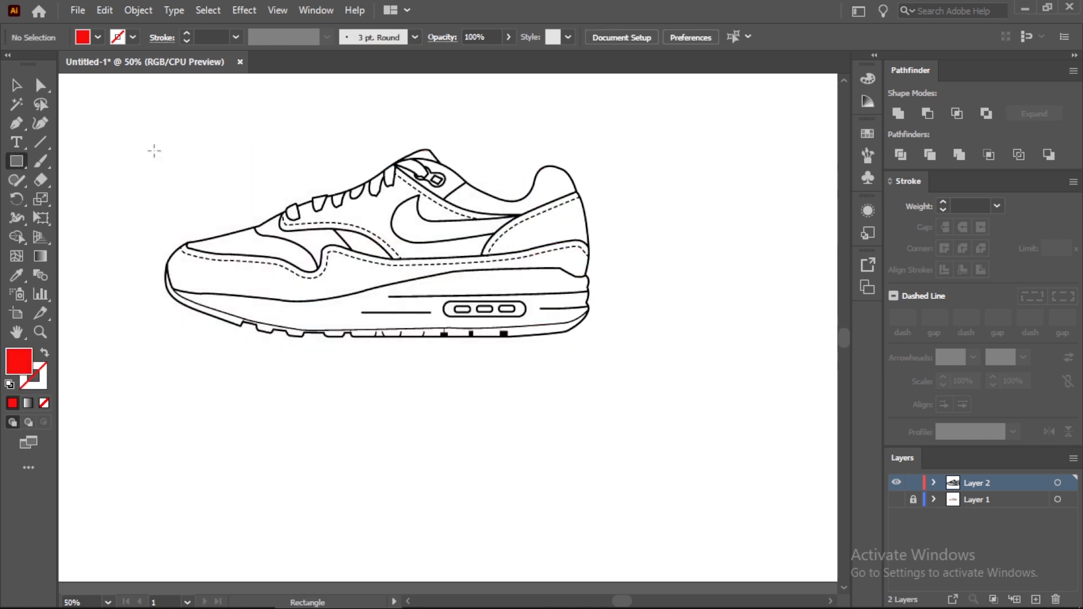
drag(121, 126, 657, 370)
key(v)
scroll(437, 204, down, 1)
scroll(545, 207, up, 2)
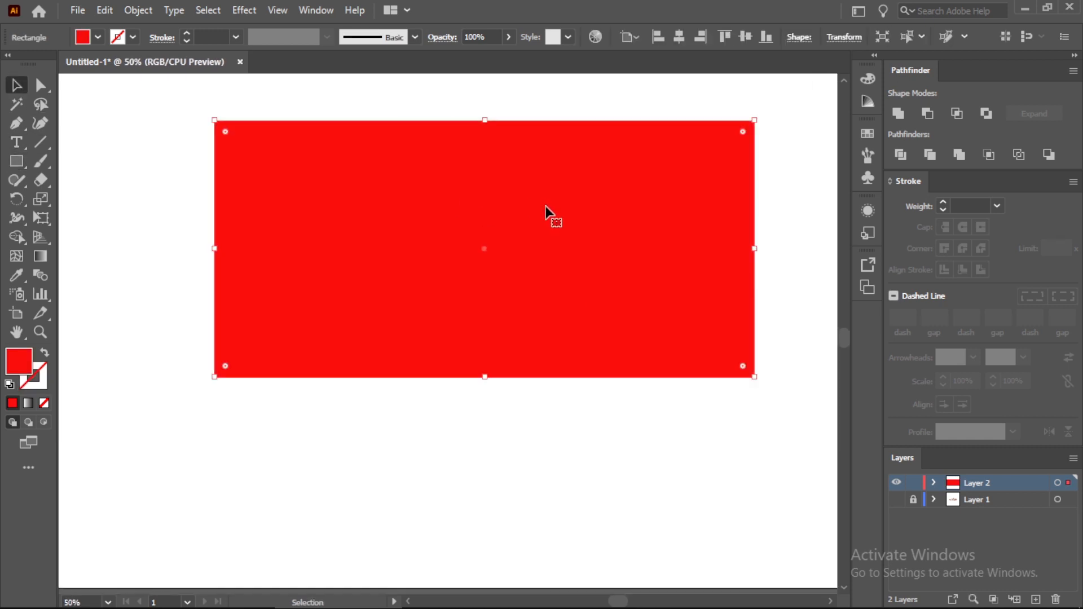
right_click(580, 209)
mouse_move(643, 497)
click(805, 550)
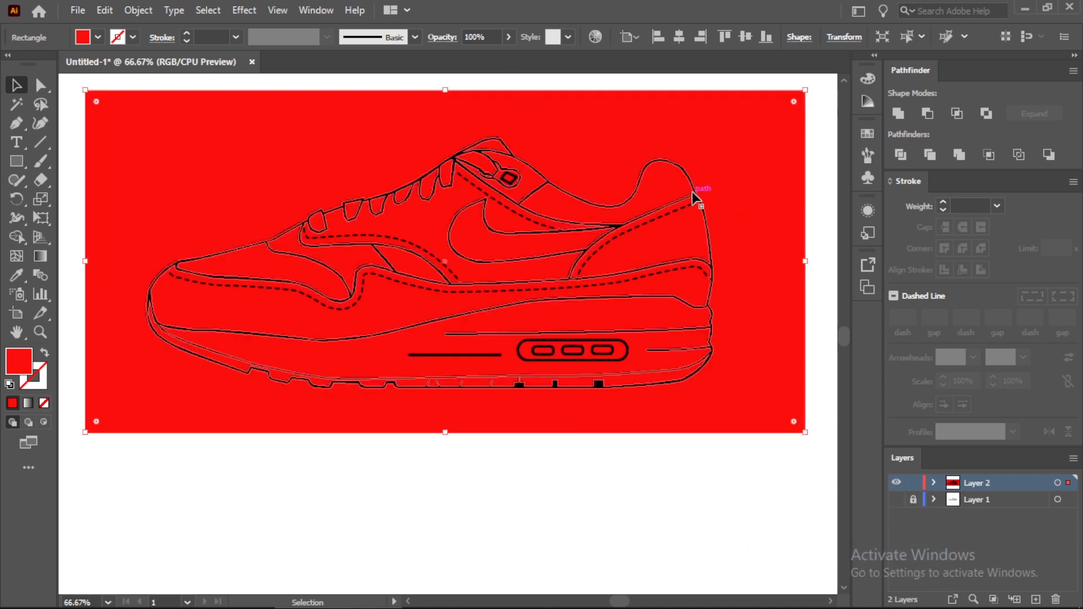
- Divide the line art and the red rectangle with Pathfinder and ungroup the result
click(696, 198)
shift+click(782, 158)
click(901, 156)
right_click(767, 160)
click(805, 295)
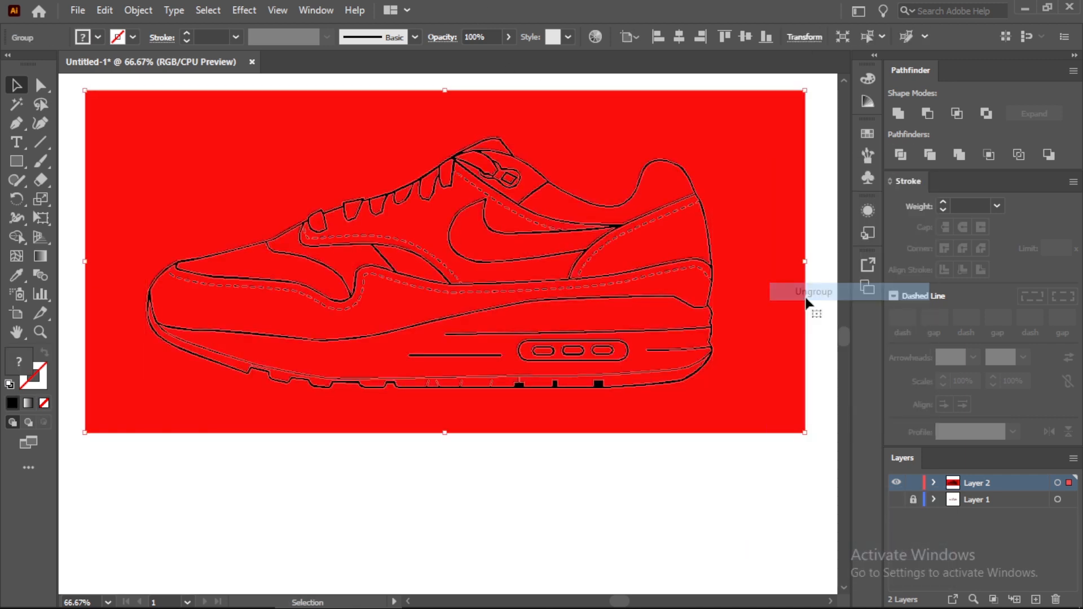
- Delete the red background area outside the sneaker's outline
click(817, 306)
key(Delete)
scroll(722, 325, down, 1)
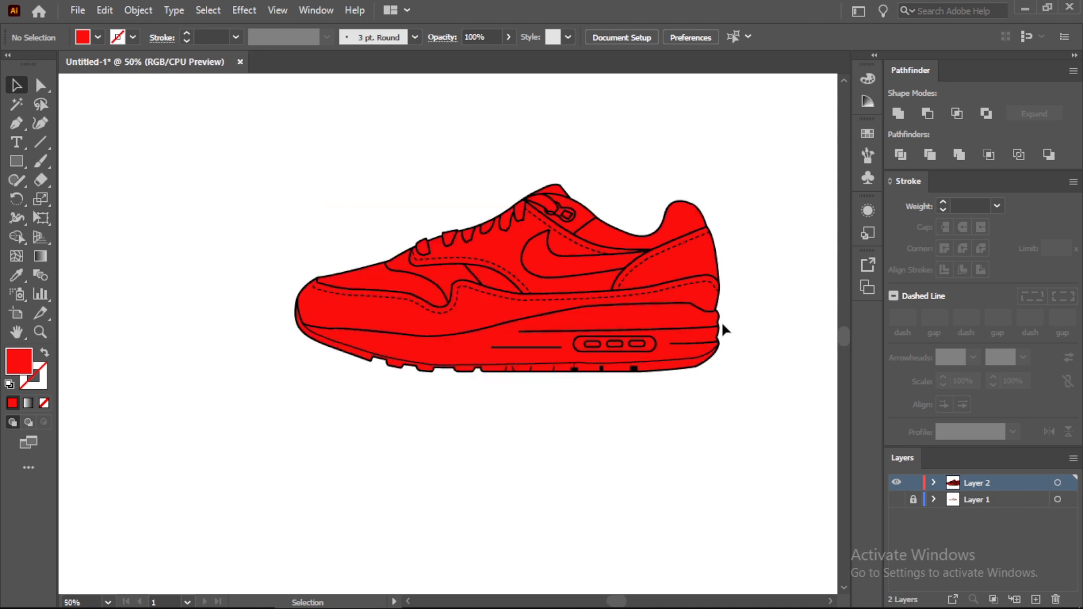
- Fill the midsole area around the air window with white
scroll(473, 348, up, 1)
click(476, 347)
key(d)
key(v)
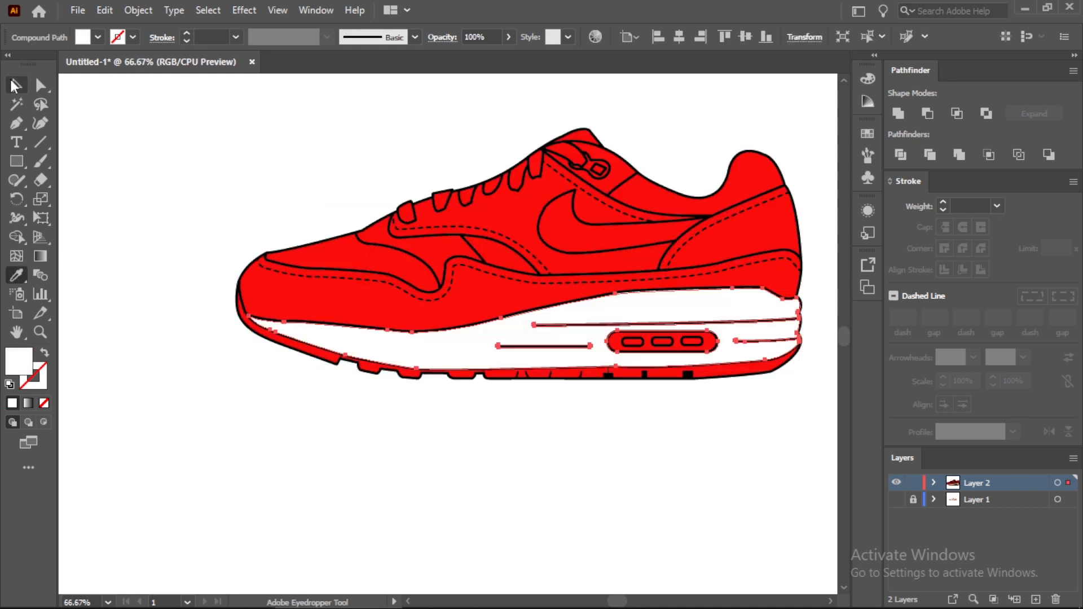
key(ctrl+shift+a)
- Fill the upper's toe, side, swoosh, collar and heel areas, including the gaps between stitches, with white
scroll(530, 217, up, 1)
click(376, 258)
shift+click(493, 218)
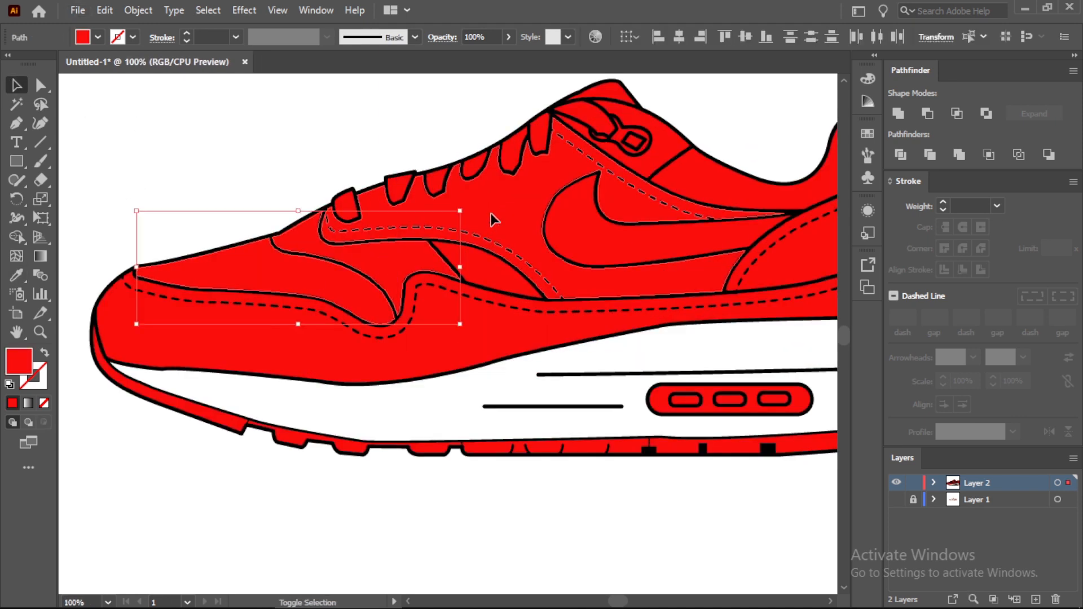
click(18, 275)
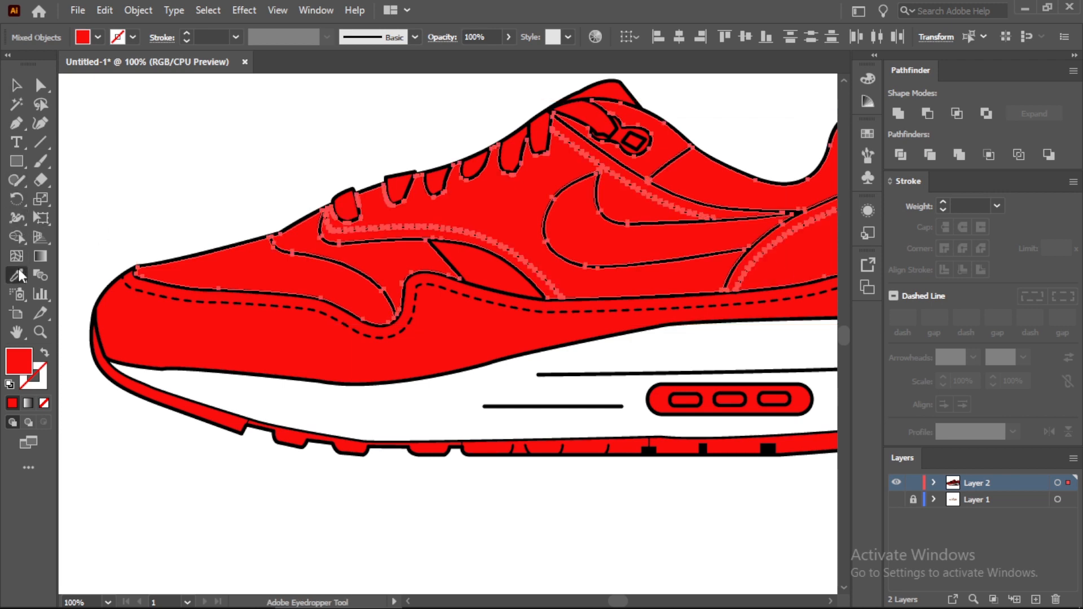
click(179, 199)
scroll(180, 198, down, 1)
click(16, 85)
click(310, 121)
- Fill all the laces and the tongue tip with white
scroll(357, 134, up, 2)
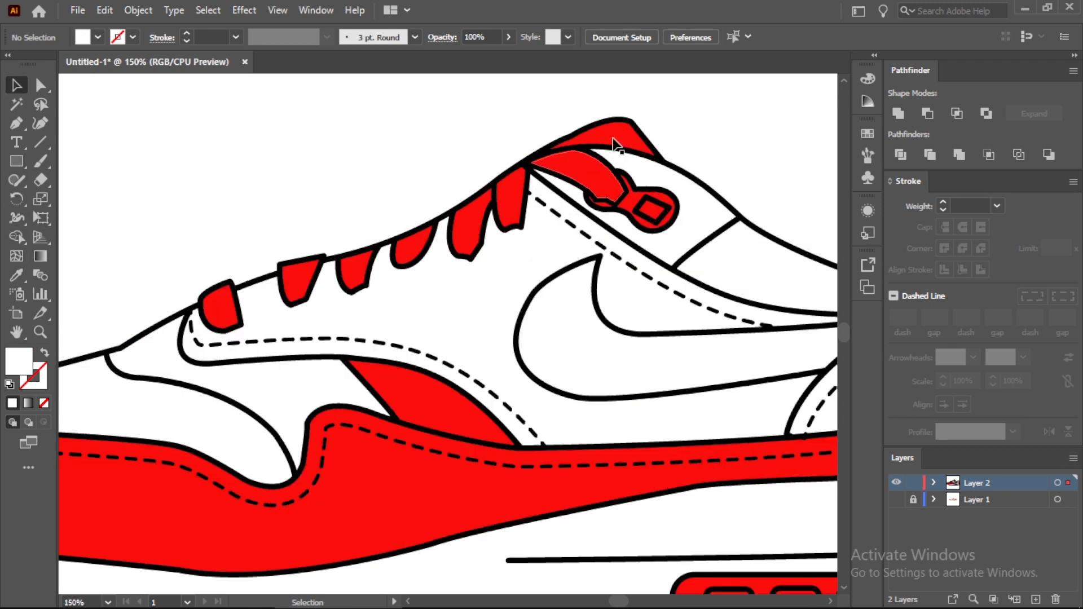
click(618, 150)
shift+click(298, 270)
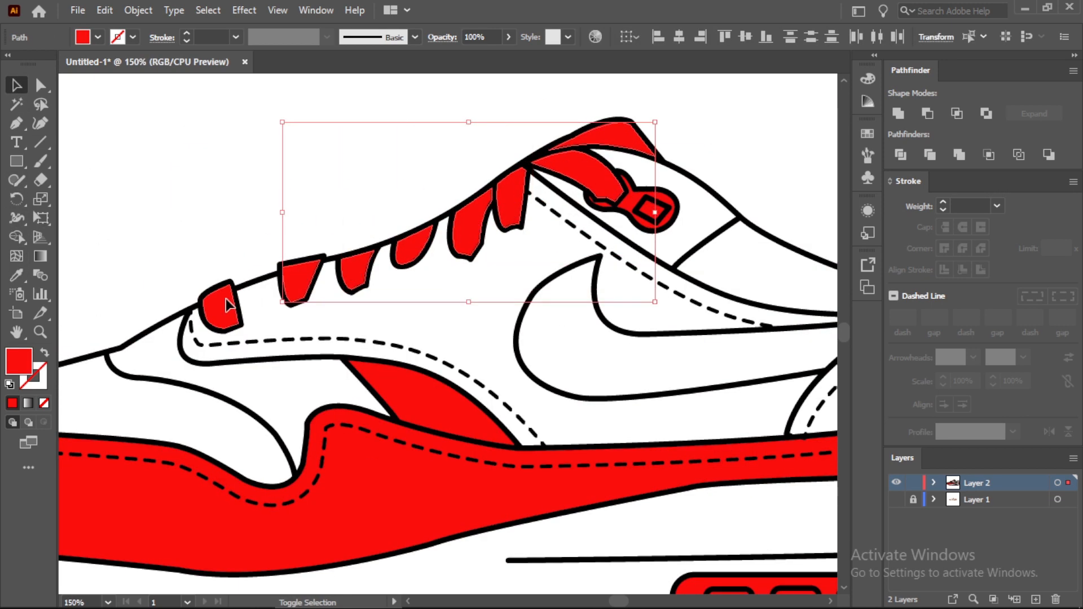
shift+click(226, 305)
click(17, 275)
click(149, 214)
scroll(299, 222, down, 1)
click(16, 86)
click(339, 133)
- Fill the lace eyelet's red parts with orange, about #F98F10
scroll(530, 225, up, 1)
scroll(540, 232, up, 2)
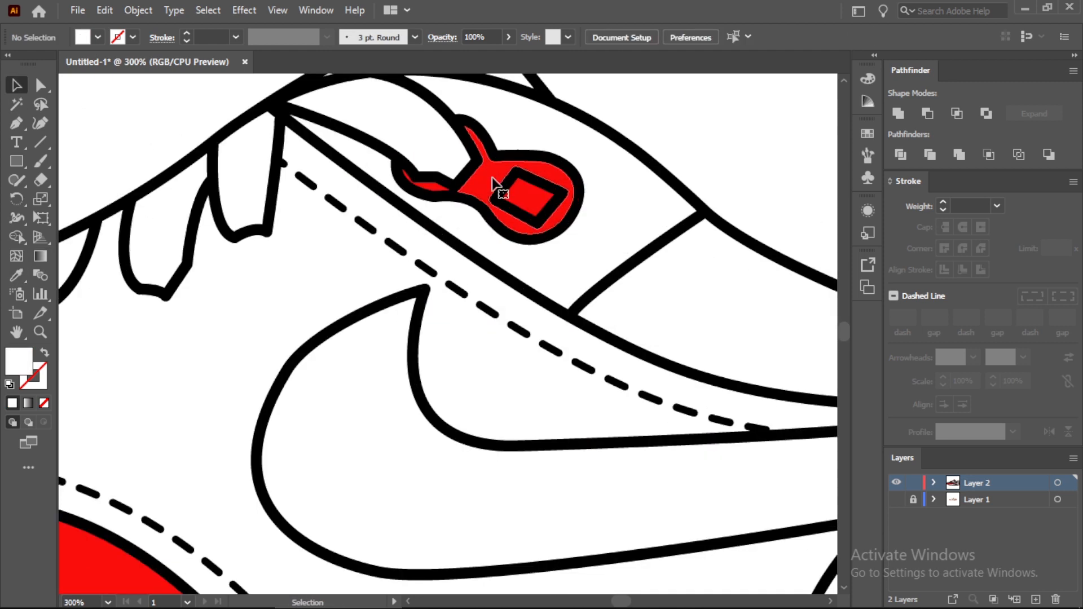
click(431, 177)
scroll(445, 192, up, 2)
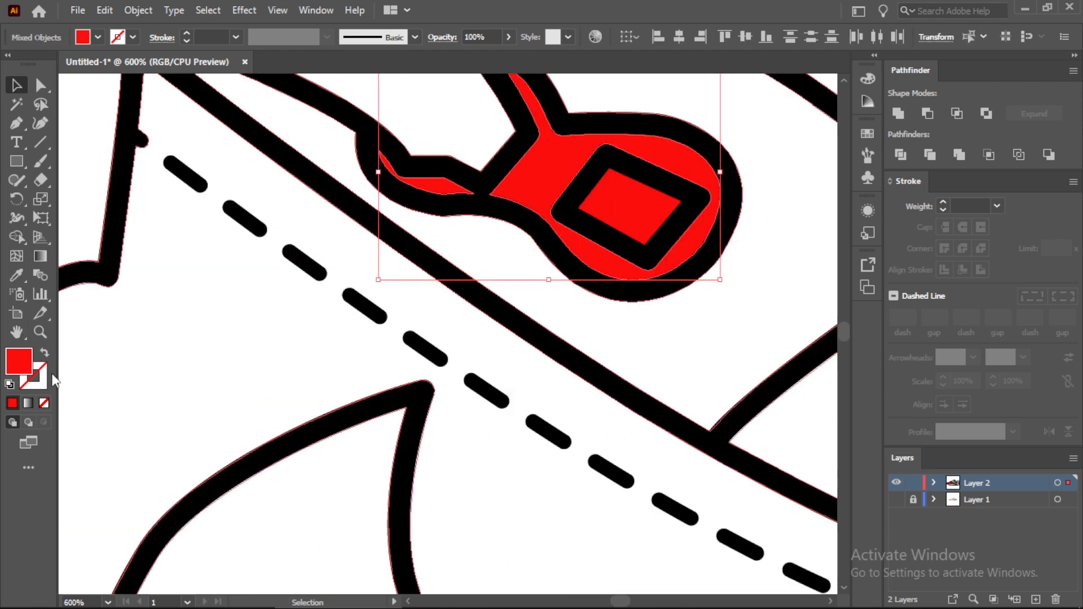
double_click(19, 360)
drag(314, 416, 326, 394)
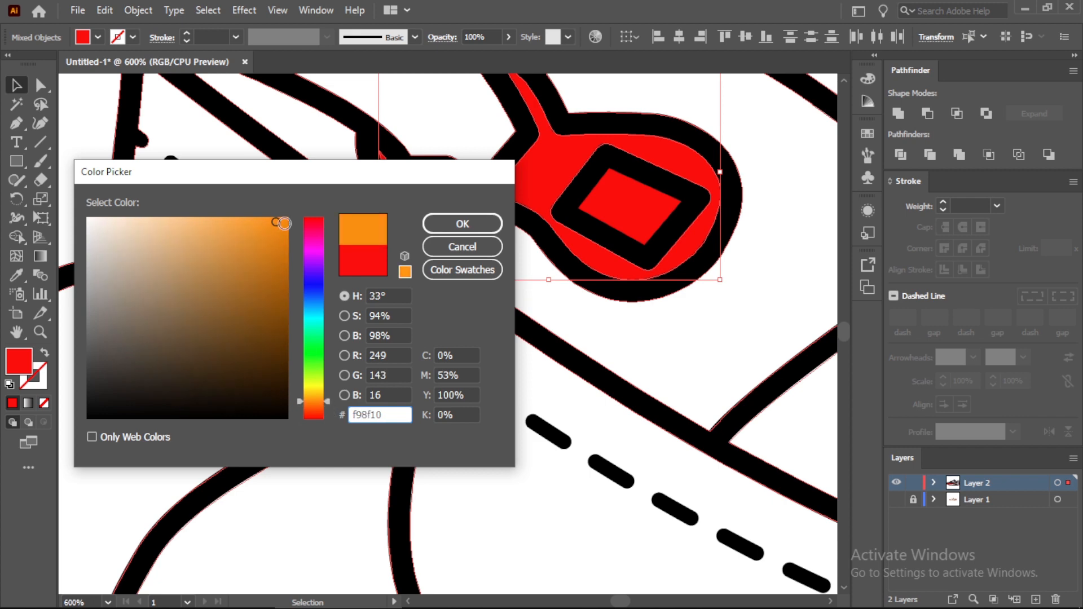
key(Return)
scroll(452, 368, down, 5)
click(537, 325)
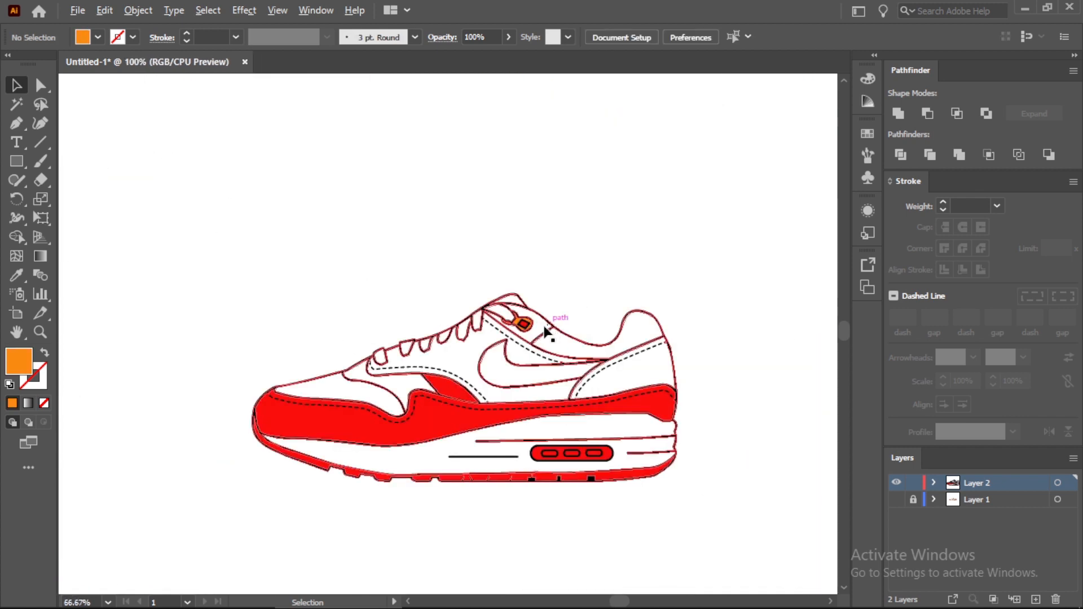
- Fill the remaining red piece of the lace eyelet with the same orange
scroll(537, 325, up, 4)
click(485, 328)
key(i)
key(v)
key(ctrl+shift+a)
scroll(530, 439, down, 4)
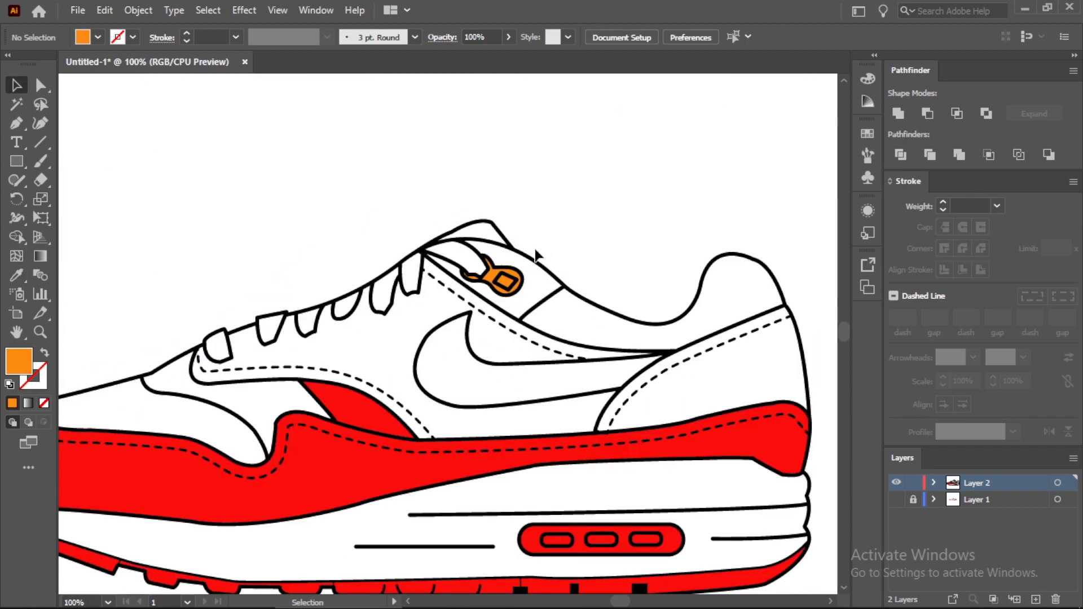
- Fill the separate tread lugs along the front half of the outsole with white
scroll(529, 439, up, 3)
scroll(423, 415, down, 2)
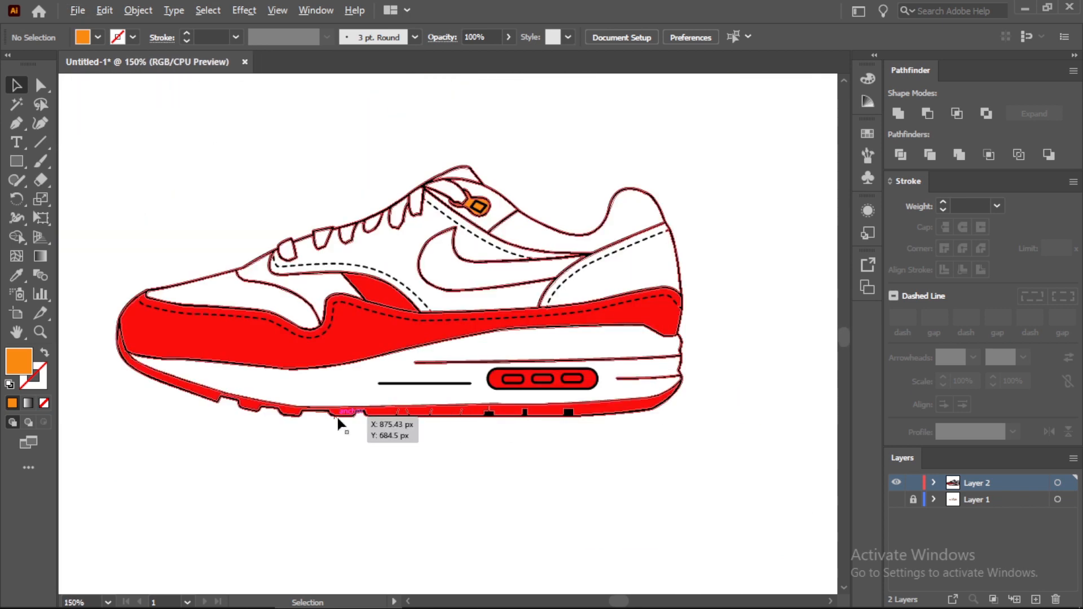
scroll(338, 416, up, 2)
click(185, 398)
key(i)
click(156, 315)
scroll(303, 370, down, 2)
click(16, 79)
click(168, 367)
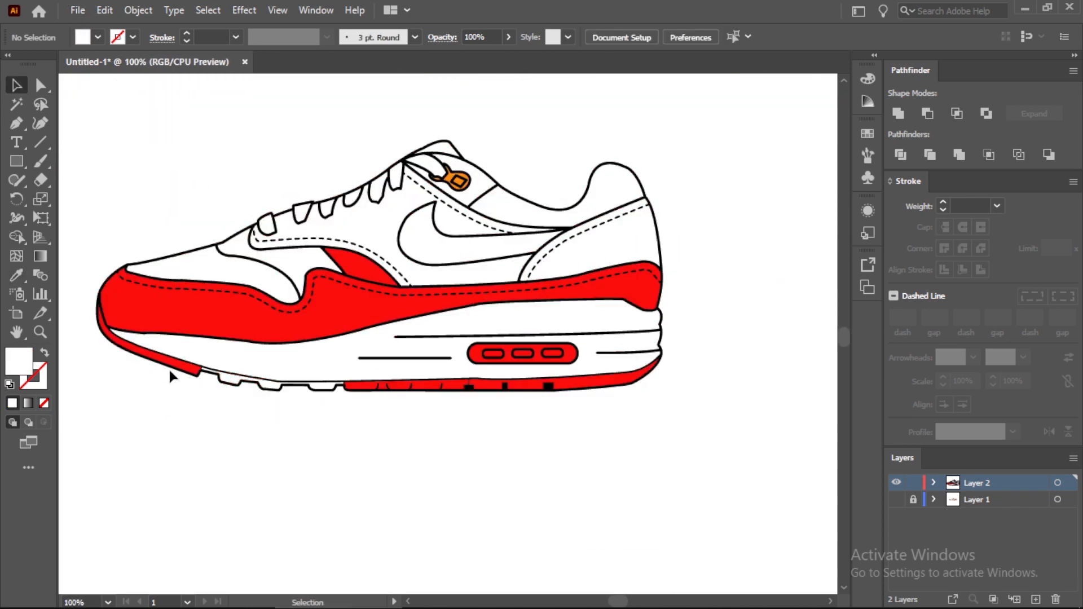
scroll(168, 368, up, 2)
click(466, 307)
key(i)
scroll(466, 308, down, 2)
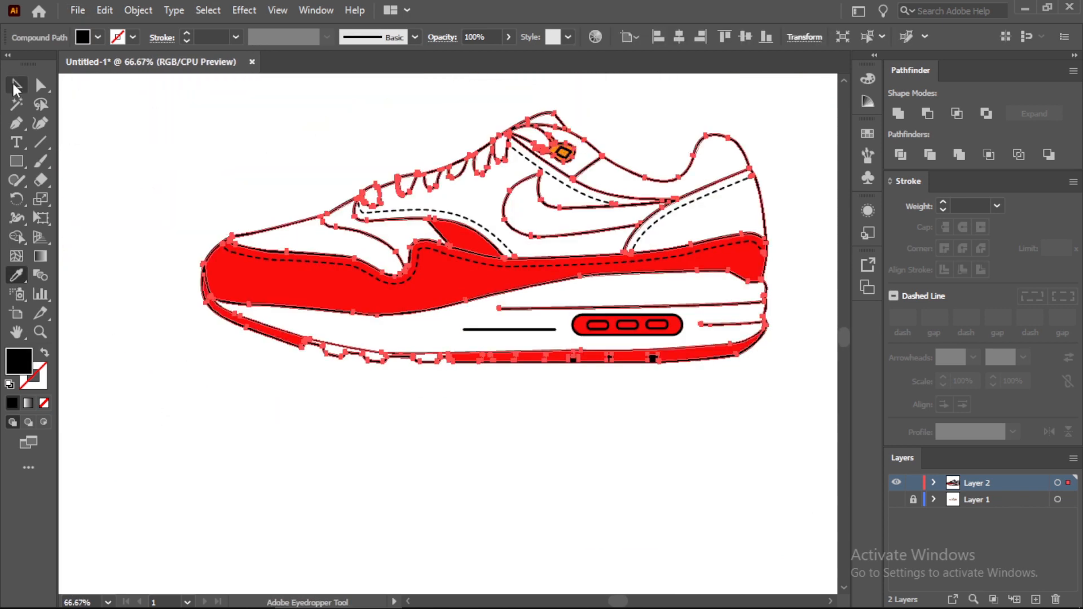
click(16, 87)
click(312, 394)
- Fill the outsole strip under the toe with the orange sampled from the lace eyelet
scroll(313, 394, up, 1)
click(271, 324)
click(19, 277)
scroll(161, 388, down, 3)
scroll(312, 290, up, 3)
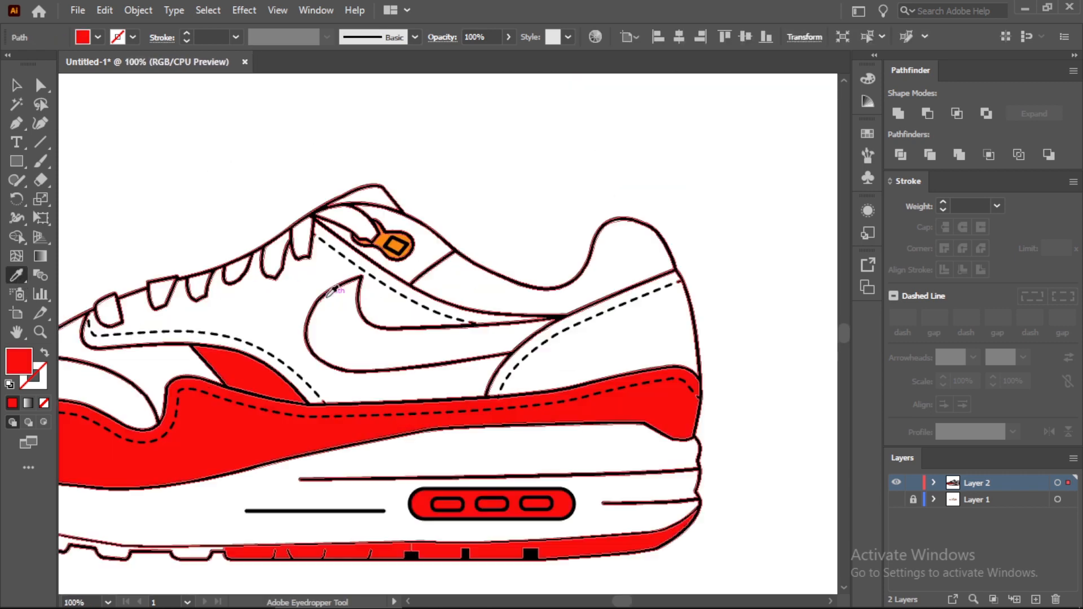
scroll(329, 292, up, 1)
click(380, 222)
scroll(380, 221, down, 4)
click(16, 85)
click(388, 405)
- Fill the middle outsole sections between the thin tread lines with the toe strip's orange
scroll(388, 405, up, 1)
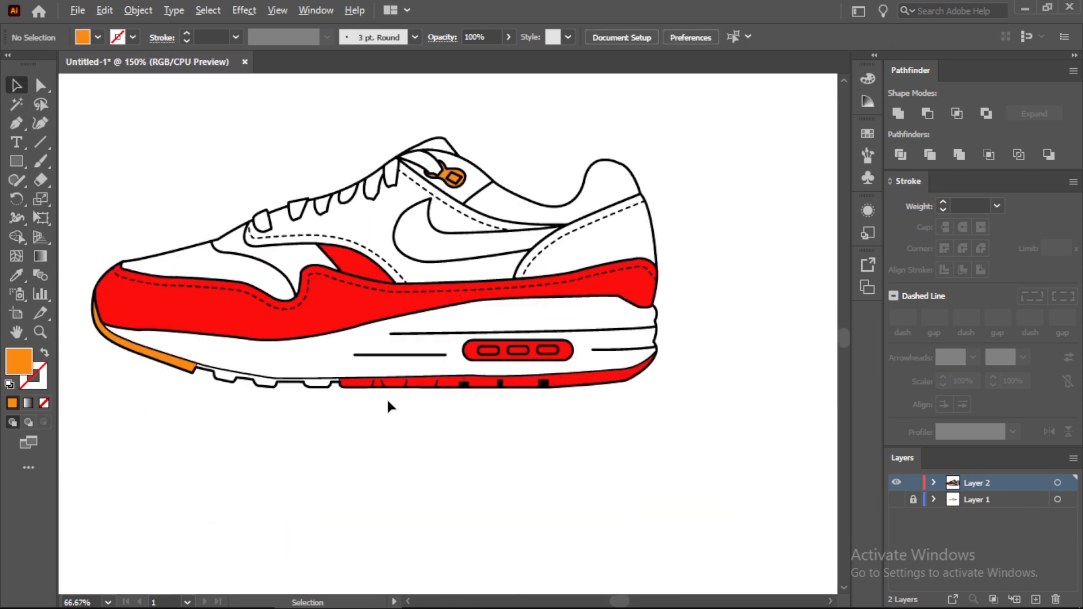
scroll(388, 405, up, 2)
click(400, 384)
scroll(400, 385, down, 2)
key(i)
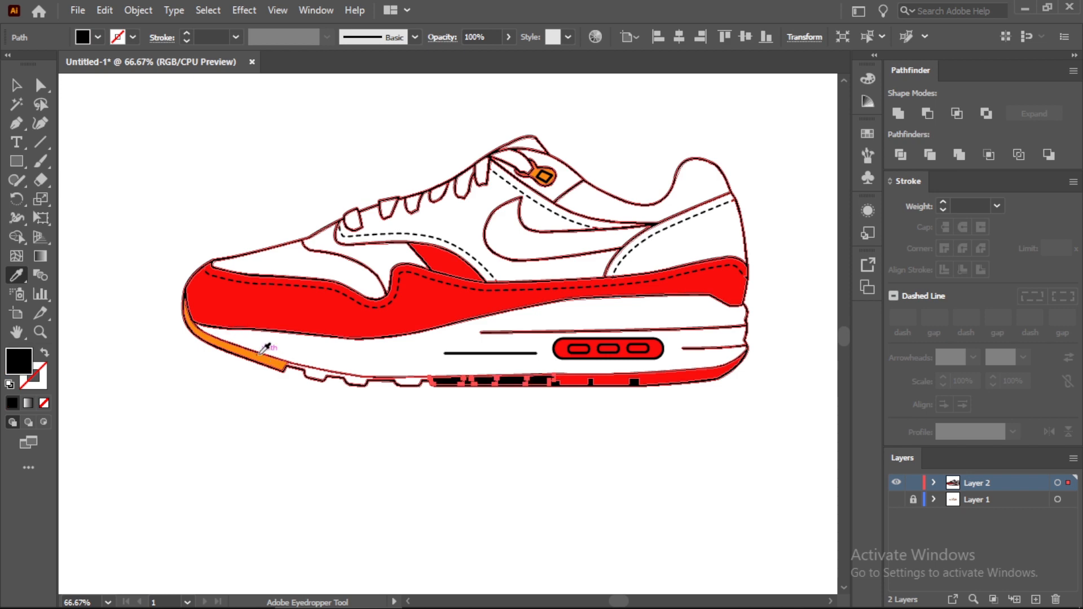
click(265, 348)
scroll(265, 347, up, 2)
click(217, 440)
scroll(224, 478, down, 2)
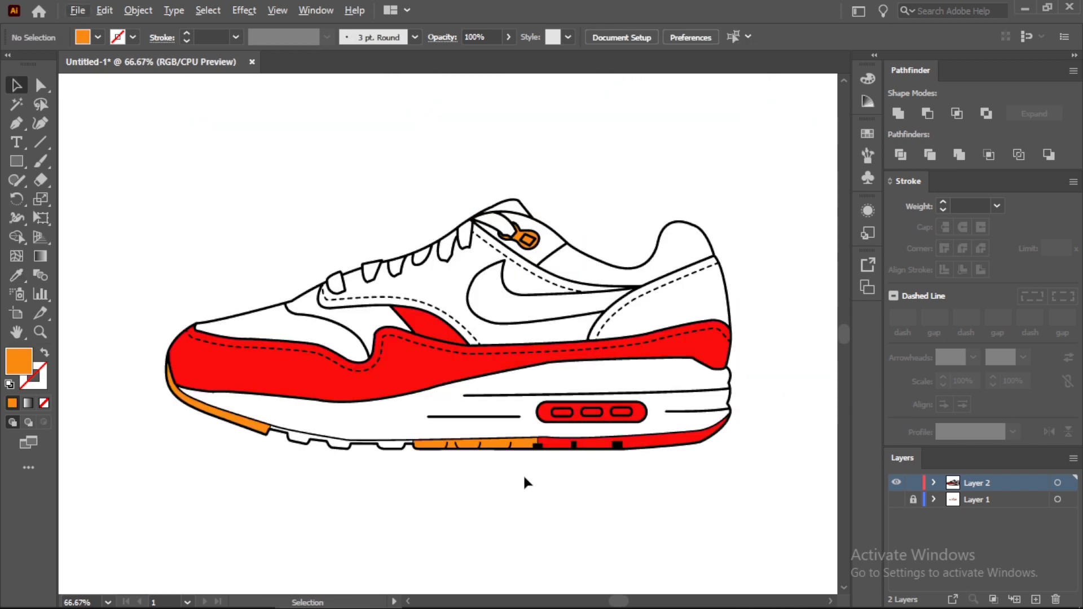
- Fill the rounded frame around the three slots in the midsole's air window with white
scroll(575, 445, up, 2)
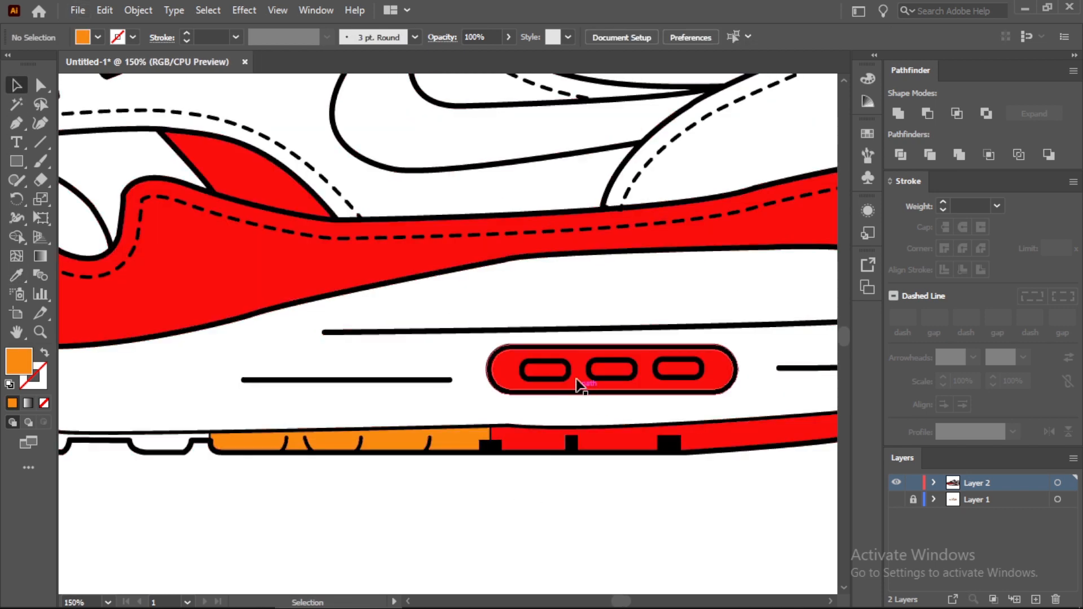
ctrl+click(581, 380)
click(107, 178)
key(v)
click(564, 476)
- Fill the three small red slots inside the midsole's air window with white sampled from their surrounding frame
scroll(564, 474, up, 1)
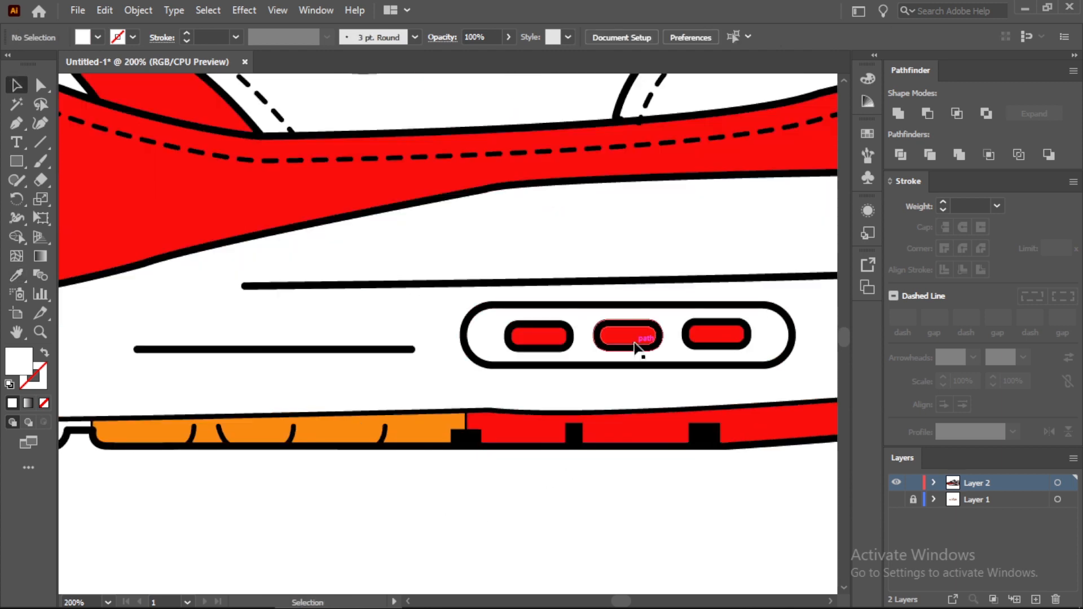
scroll(654, 342, up, 1)
click(552, 336)
shift+click(765, 343)
click(16, 275)
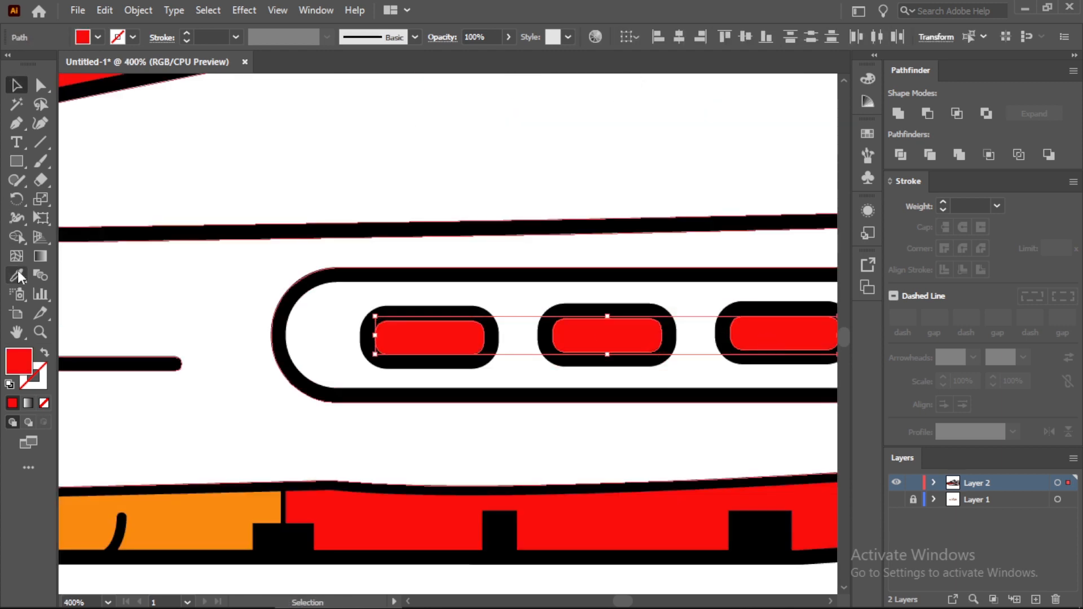
click(451, 285)
scroll(492, 279, down, 5)
key(v)
key(ctrl+shift+a)
- Scale up the whole sneaker artwork proportionally and place it in the middle of the artboard
drag(546, 251, 616, 292)
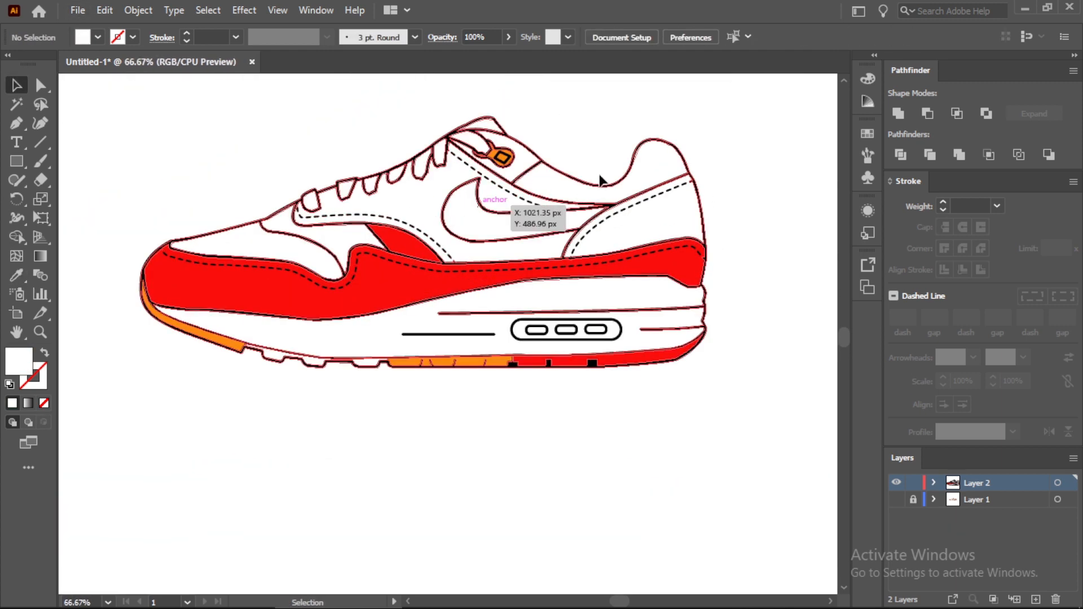
scroll(539, 279, down, 1)
drag(606, 229, 633, 331)
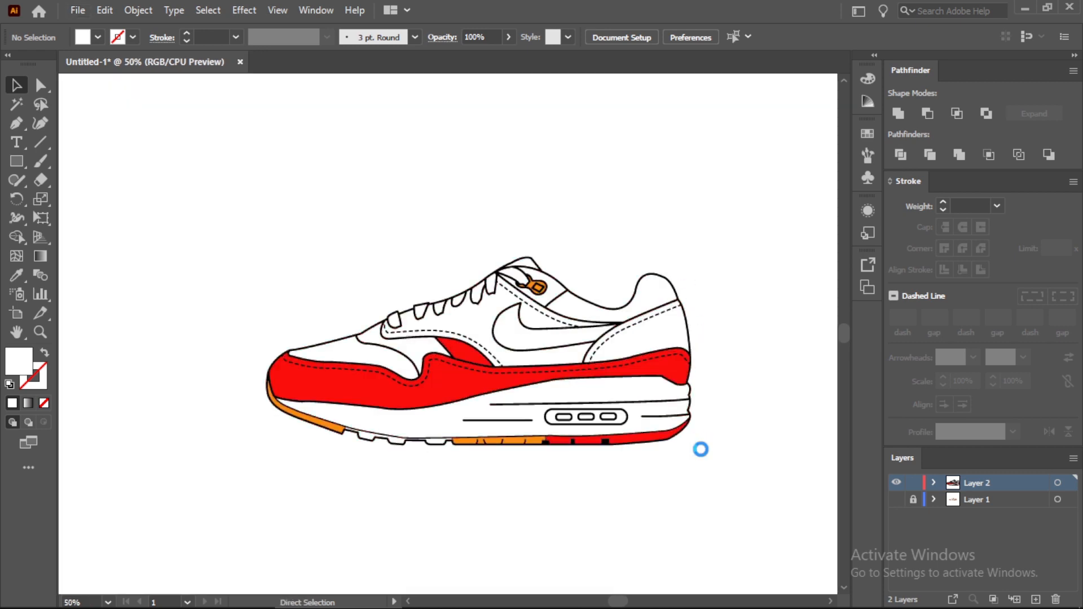
key(ctrl+o)
click(531, 12)
key(ctrl+0)
drag(297, 253, 662, 462)
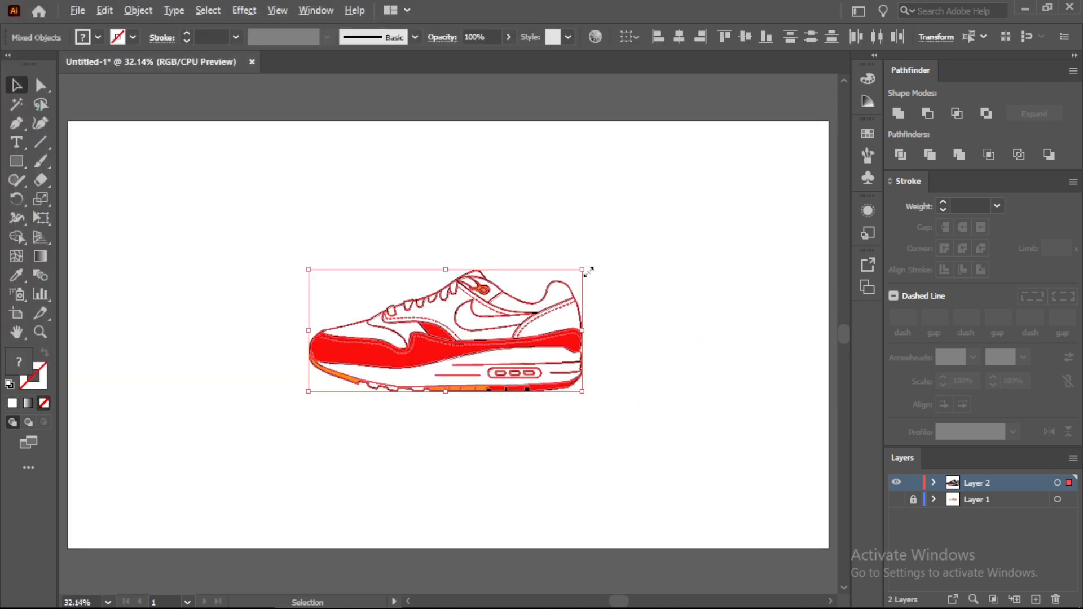
drag(588, 272, 754, 161)
right_click(719, 285)
click(699, 286)
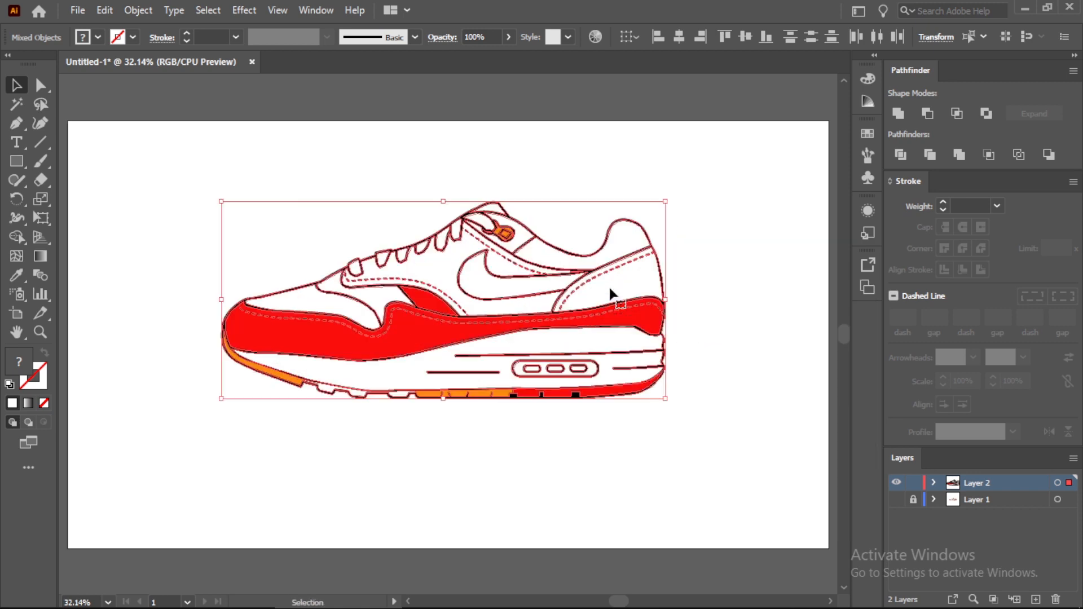
click(661, 469)
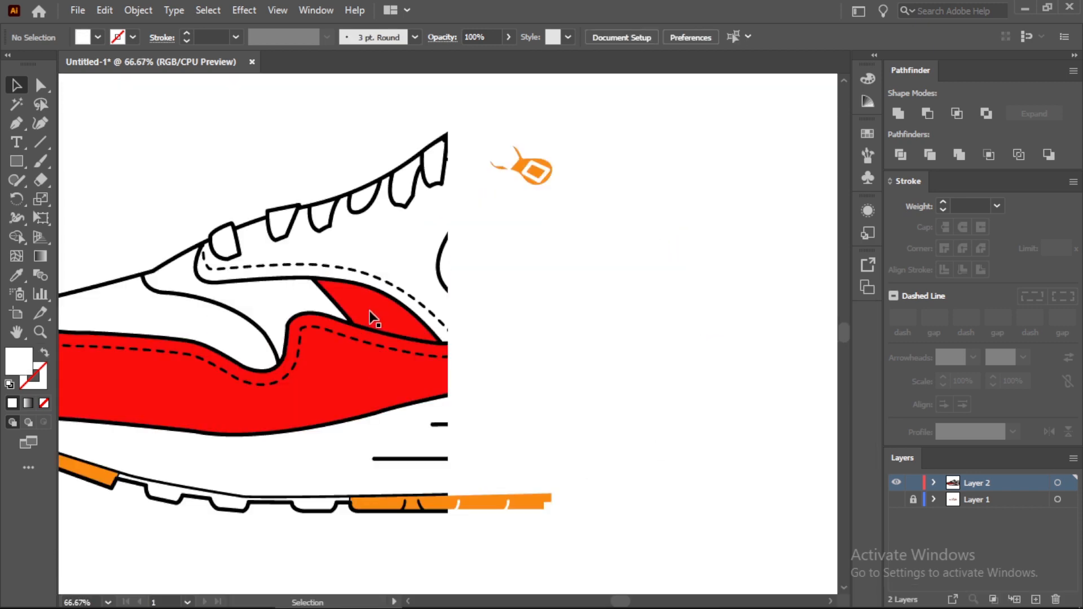
- Fill the small red side panel between the mudguard and the curved eyestay edge with white
click(373, 319)
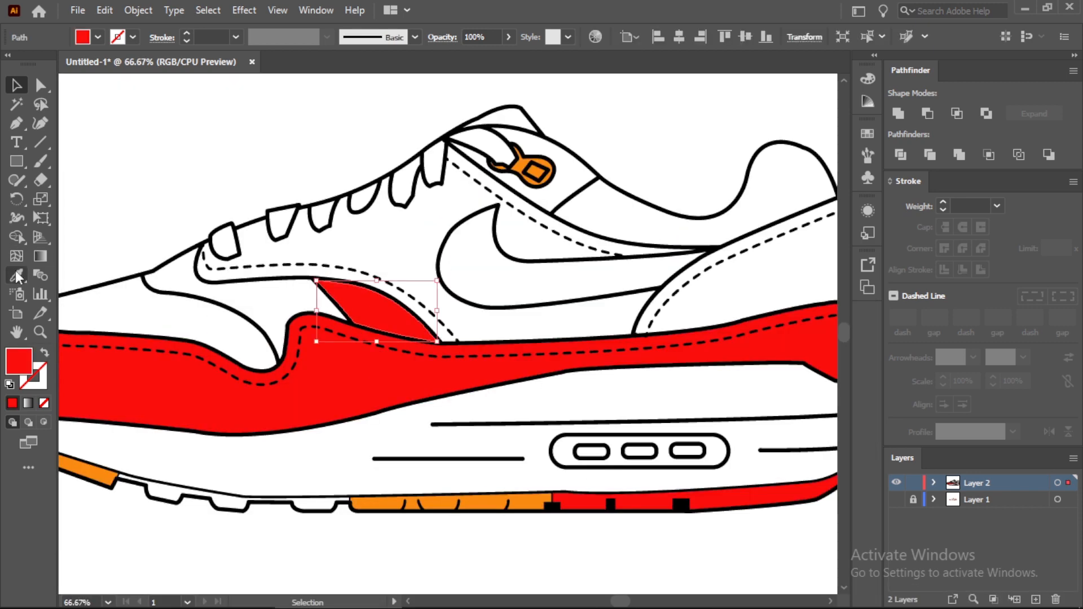
scroll(316, 304, down, 2)
key(v)
click(188, 185)
scroll(691, 424, down, 1)
scroll(510, 402, up, 2)
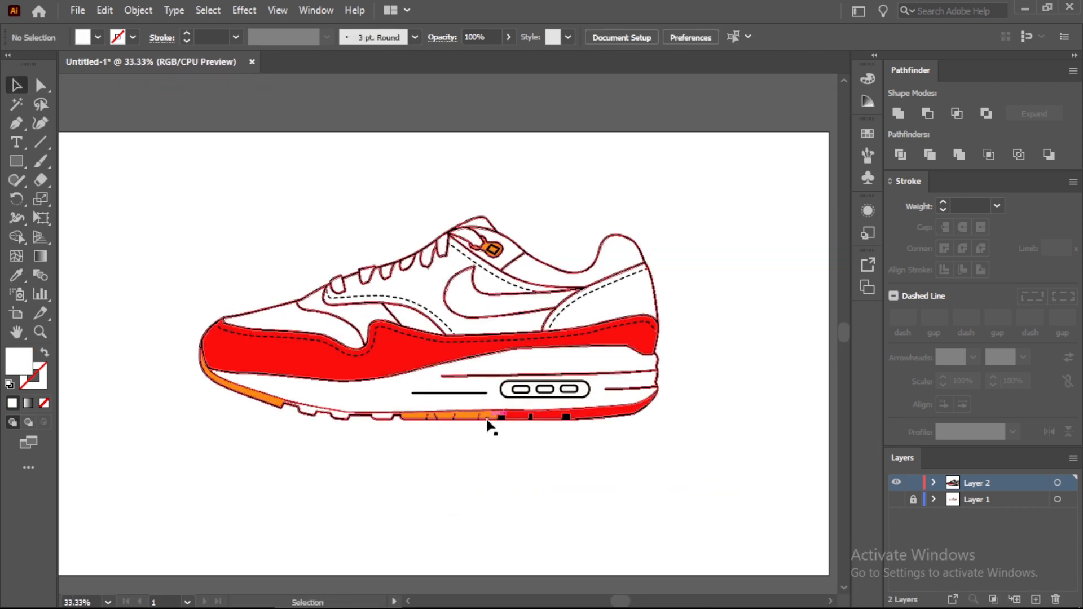
scroll(273, 265, up, 2)
scroll(711, 265, down, 1)
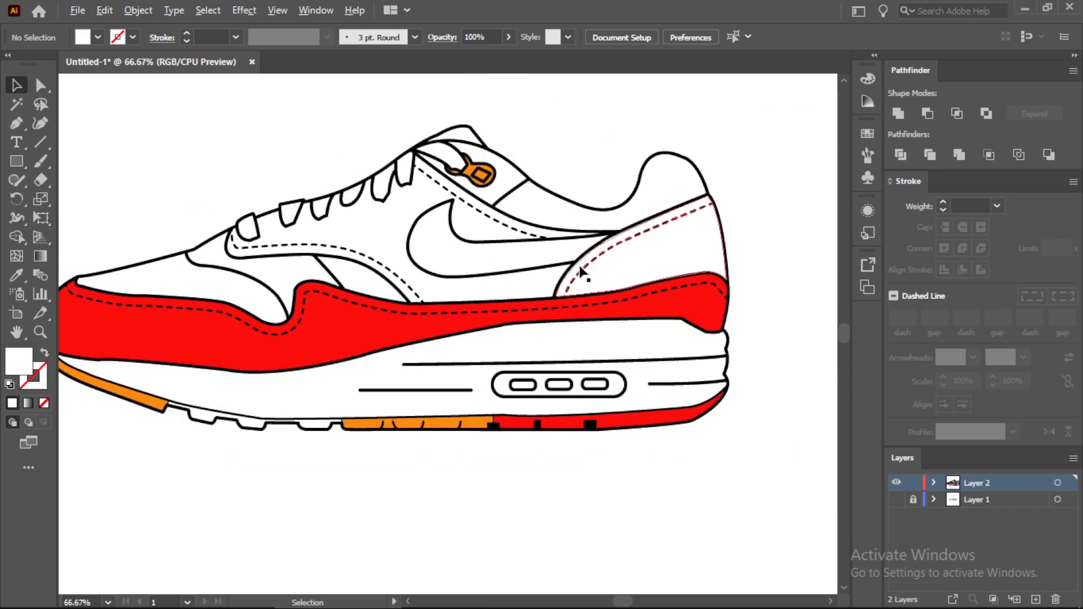
- Fill the swoosh with the red sampled from the mudguard
scroll(496, 254, down, 1)
click(496, 254)
key(i)
click(358, 315)
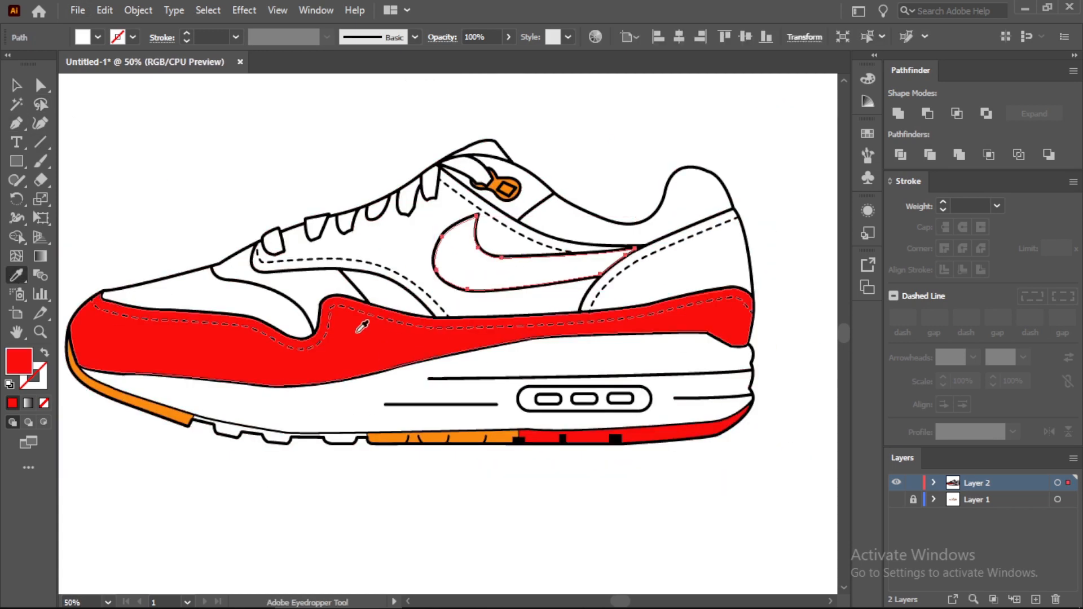
key(v)
click(207, 163)
scroll(461, 489, down, 1)
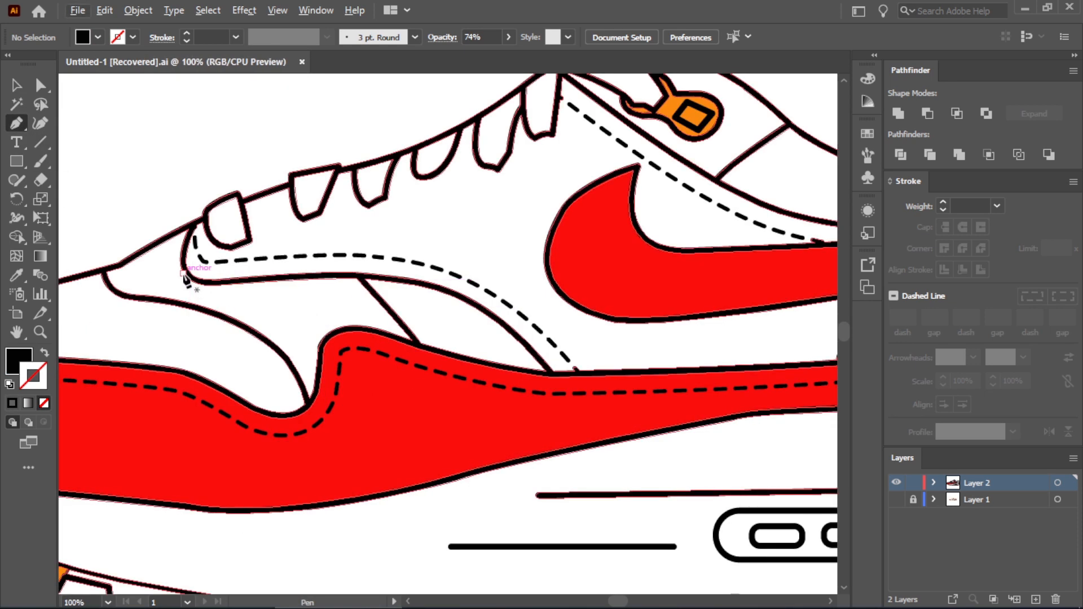
- Draw a closed black shadow shape with the Pen tool under the front lower edge of the eyestay panel
click(182, 273)
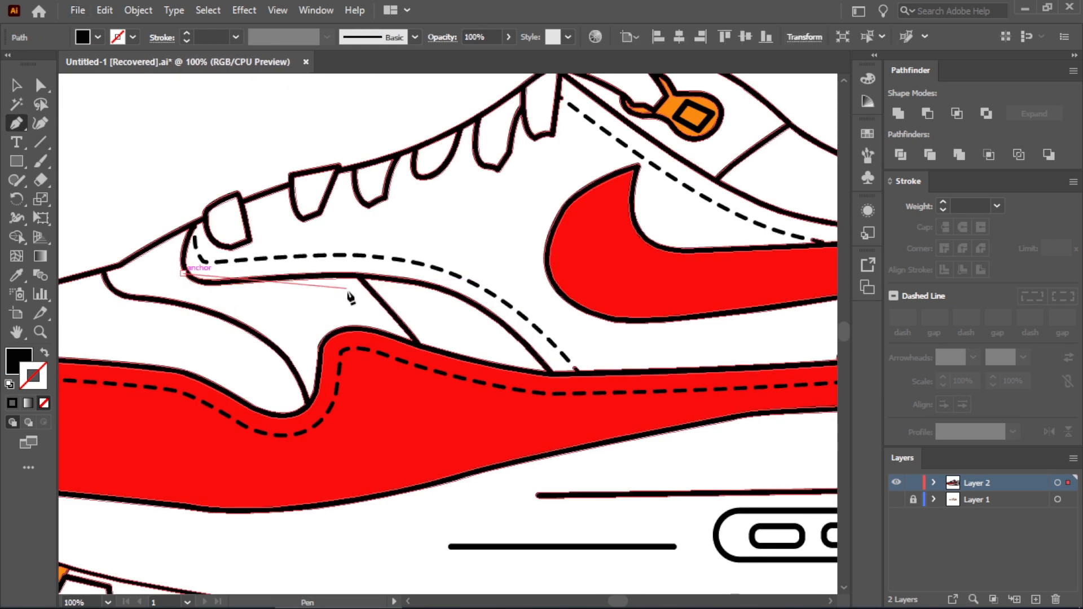
drag(314, 286, 247, 292)
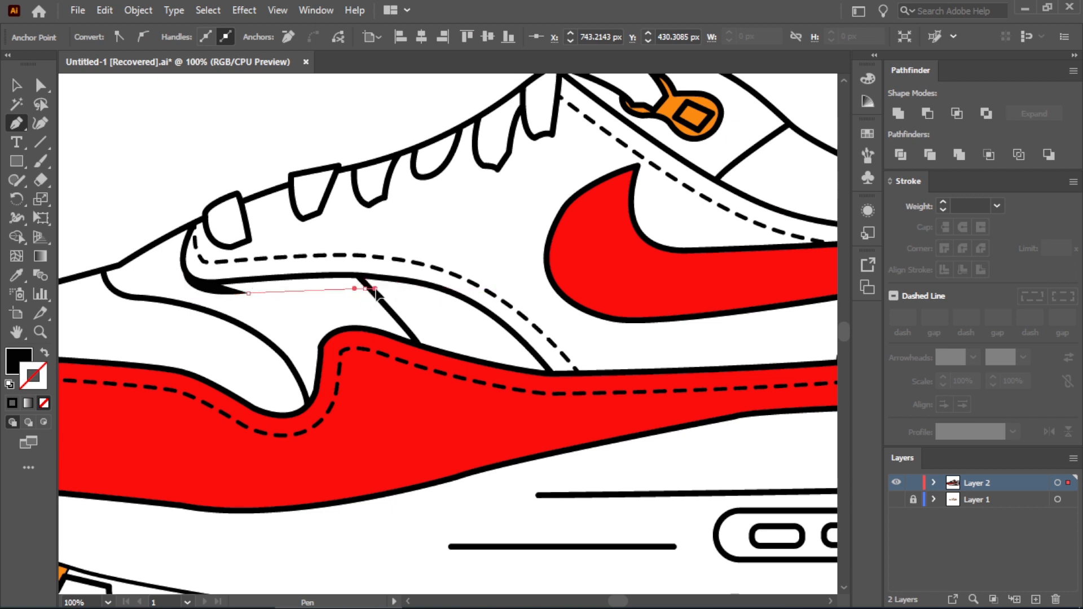
scroll(376, 291, up, 1)
click(351, 260)
click(183, 272)
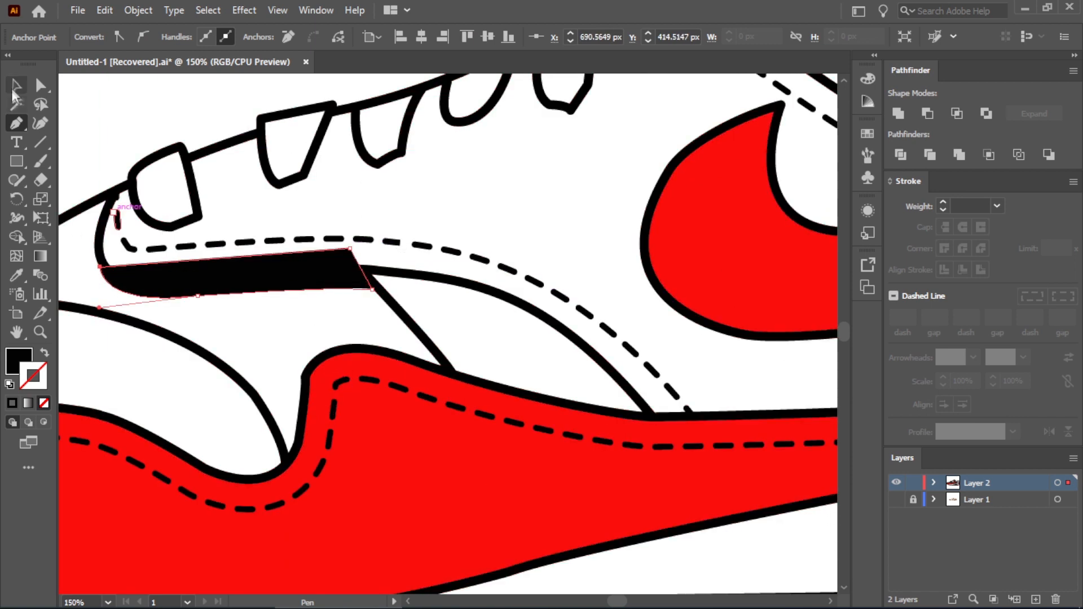
- Trim the front eyestay shadow to the panel's edge with Shape Builder and set its opacity to 76%
click(15, 85)
key(shift+m)
click(242, 266)
key(v)
click(269, 288)
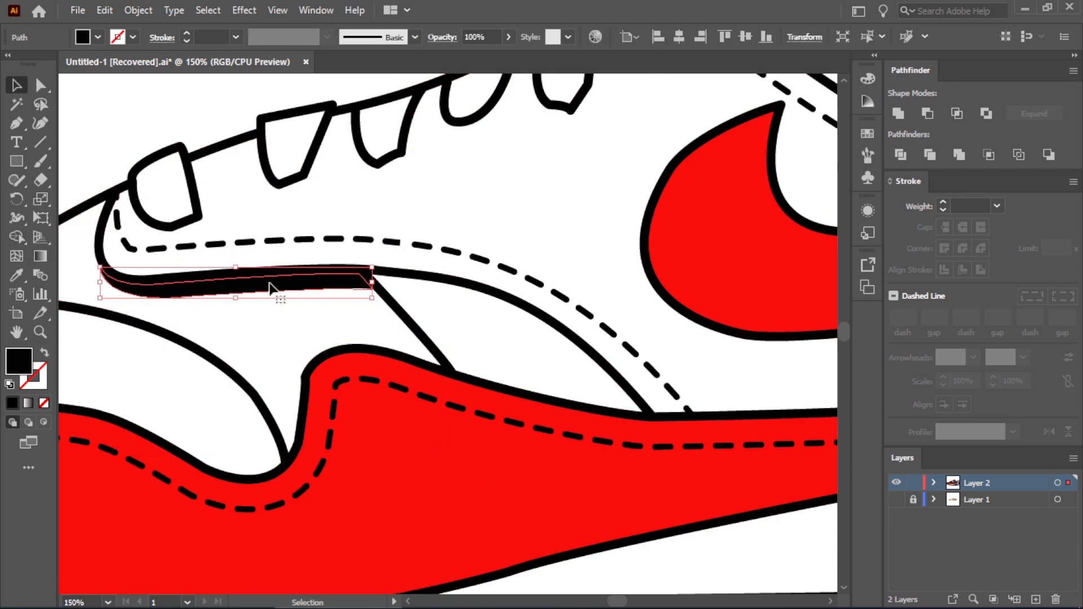
click(508, 37)
click(417, 304)
key(p)
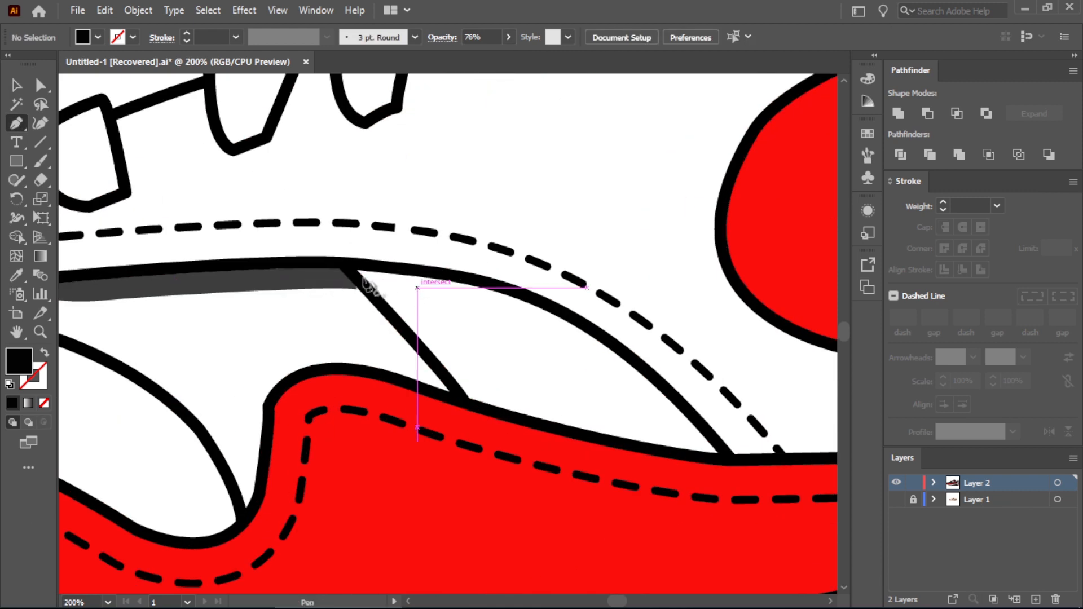
- Draw a closed black shadow shape along the rear curved edge of the eyestay, from the diagonal seam down to the mudguard
scroll(414, 282, up, 1)
click(375, 291)
drag(590, 370, 657, 435)
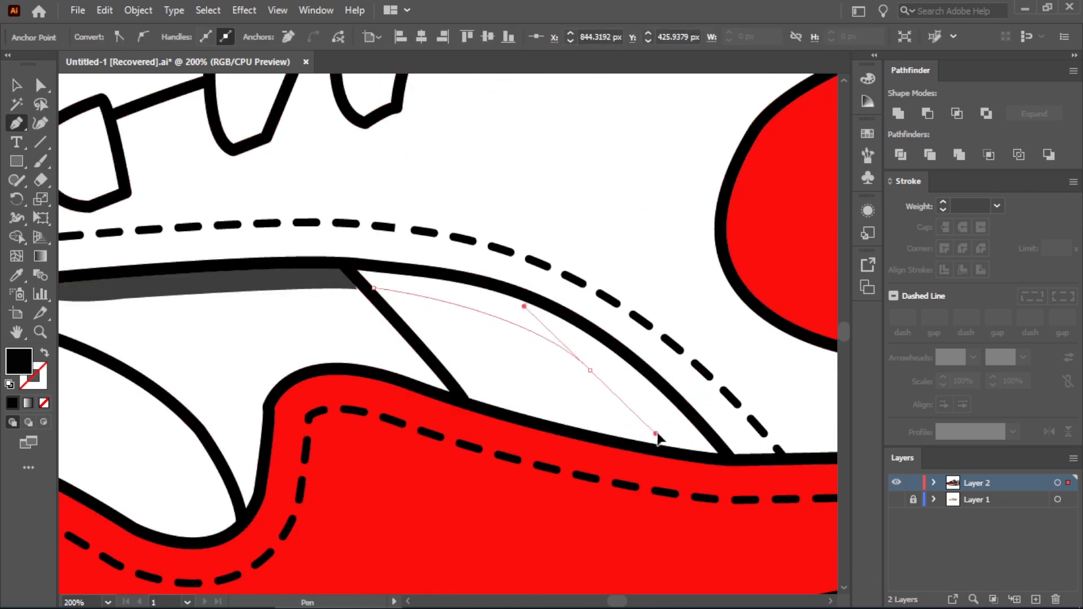
click(694, 451)
click(751, 466)
click(753, 406)
click(671, 290)
click(581, 237)
click(401, 219)
click(356, 271)
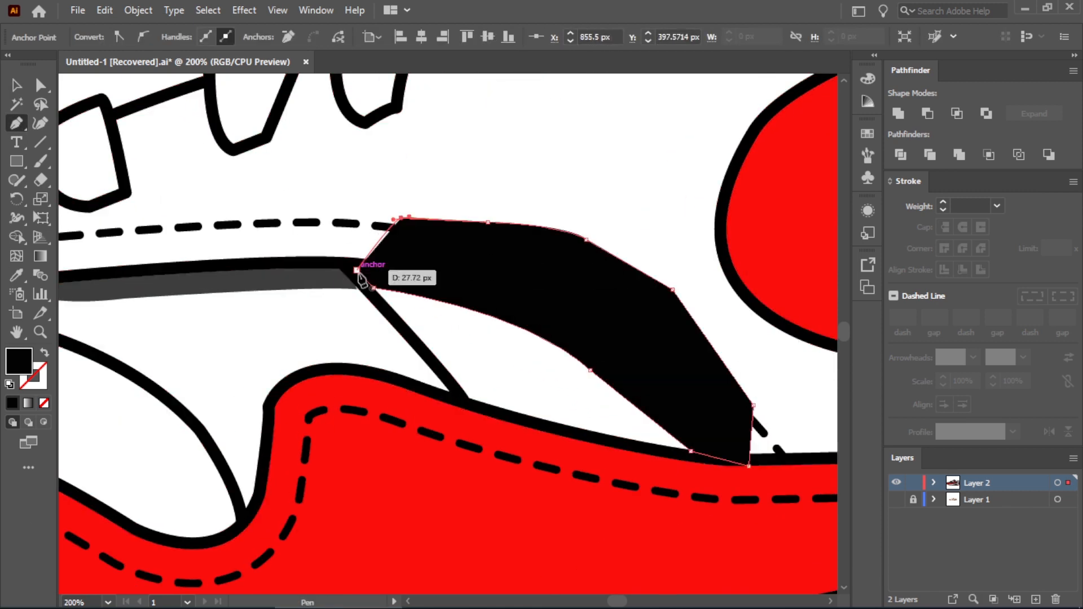
- Remove the part of the rear eyestay shadow that overlaps the upper panel with Shape Builder
key(v)
scroll(486, 345, up, 1)
shift+click(408, 330)
key(shift+m)
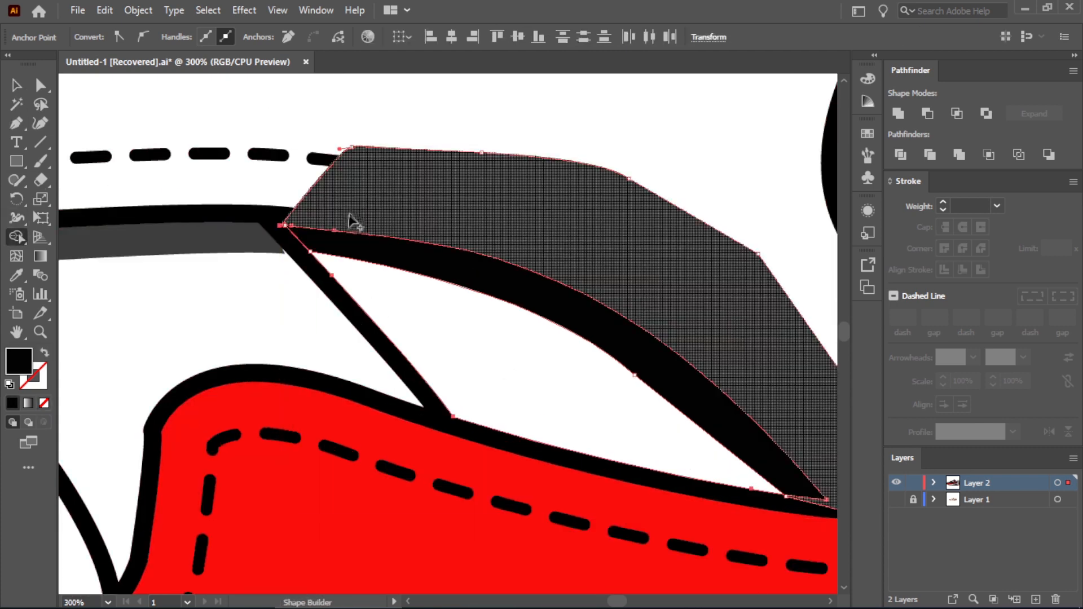
click(353, 215)
scroll(353, 215, down, 1)
key(v)
scroll(532, 309, down, 2)
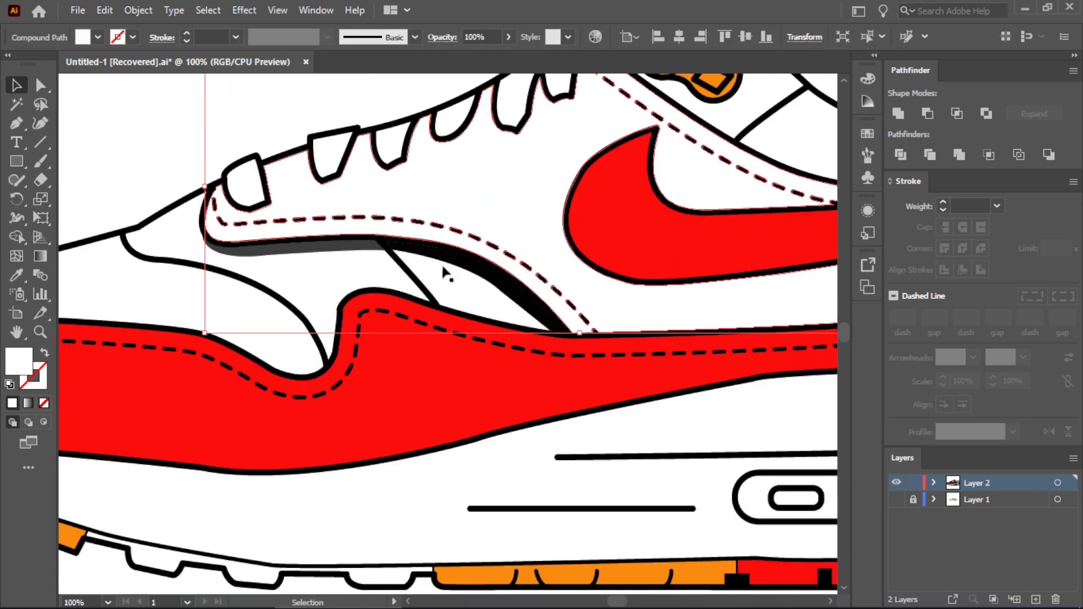
- Match the rear eyestay shadow to the translucent front shadow with the Eyedropper
click(447, 270)
click(17, 274)
click(325, 247)
click(17, 85)
click(116, 106)
scroll(221, 240, down, 3)
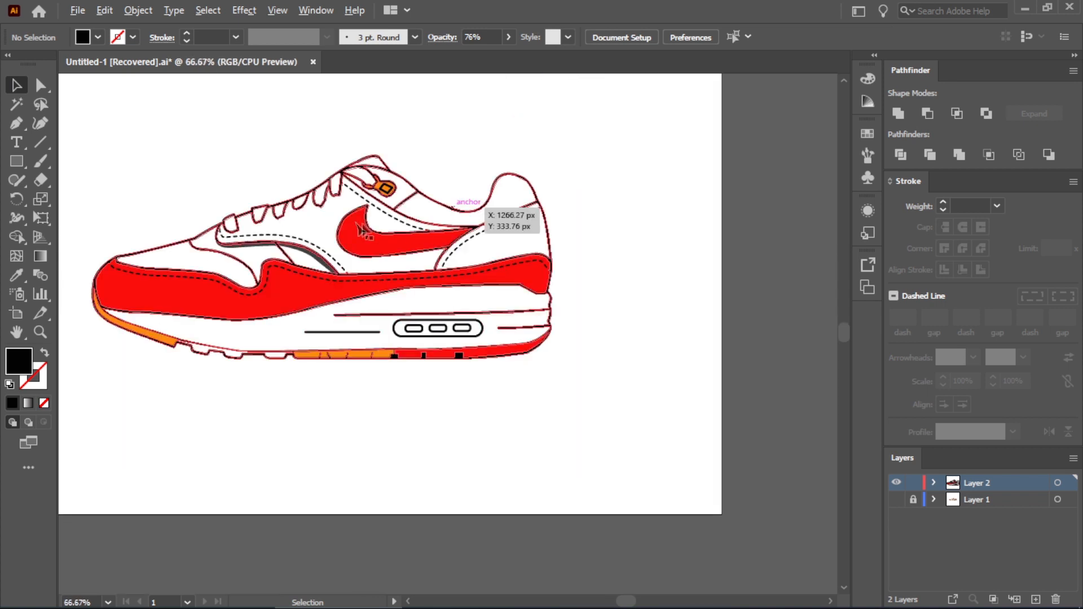
- Draw a closed black shadow shape over the lower edge of the swoosh, following its curve from the front to the heel panel
scroll(393, 225, up, 4)
key(p)
click(143, 258)
drag(267, 335, 357, 336)
drag(659, 288, 713, 275)
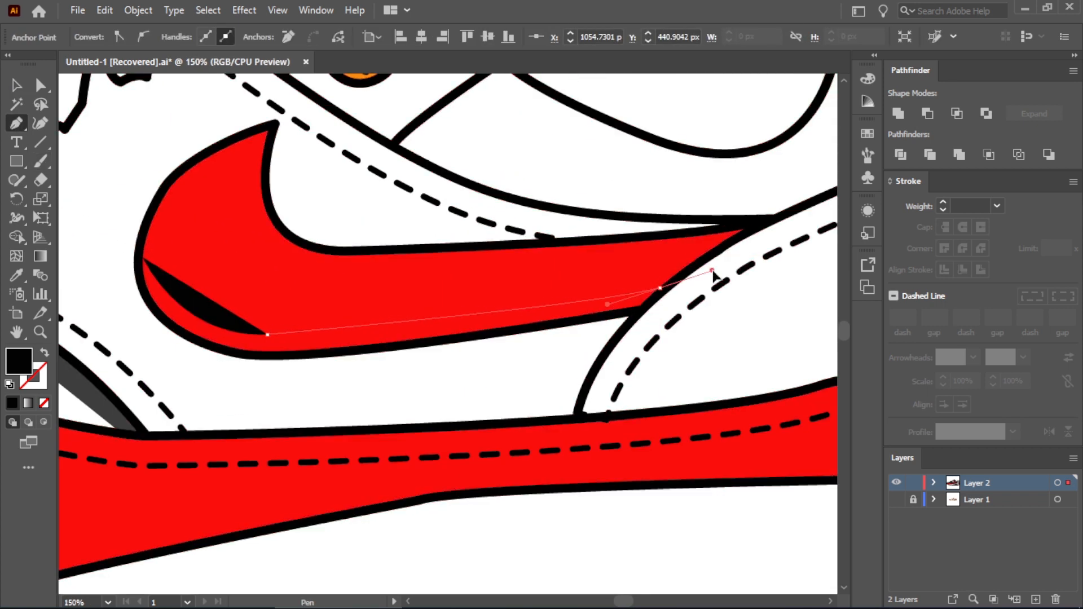
drag(471, 319, 508, 311)
drag(660, 287, 693, 281)
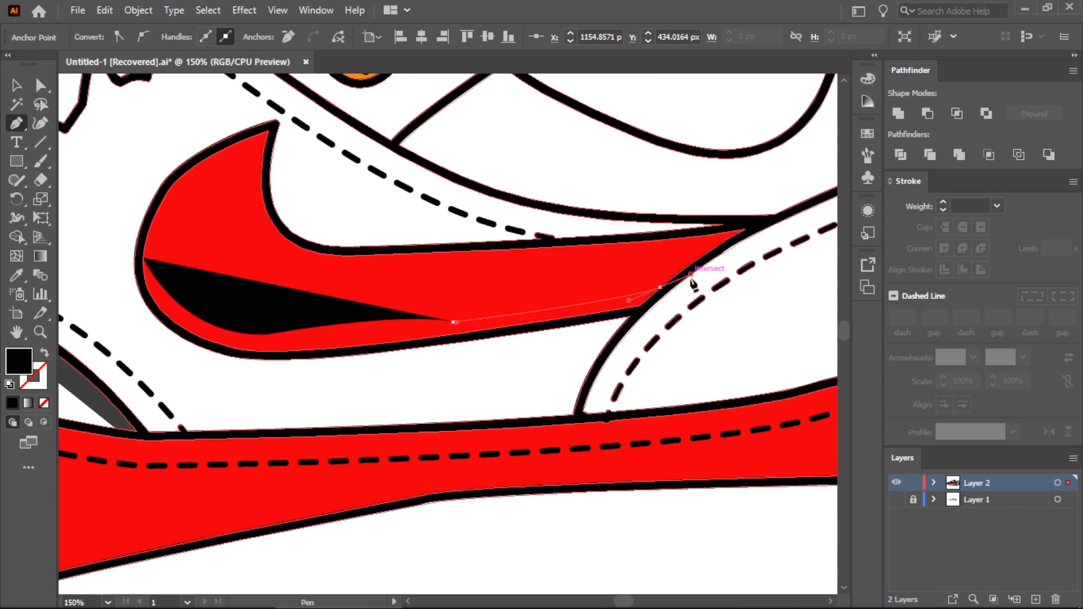
click(601, 352)
click(416, 375)
click(278, 381)
click(215, 375)
click(159, 350)
click(134, 324)
drag(124, 304, 130, 287)
- Trim the shadow shape outside the swoosh with Shape Builder, keeping only the strip inside its lower edge
click(16, 86)
shift+click(225, 237)
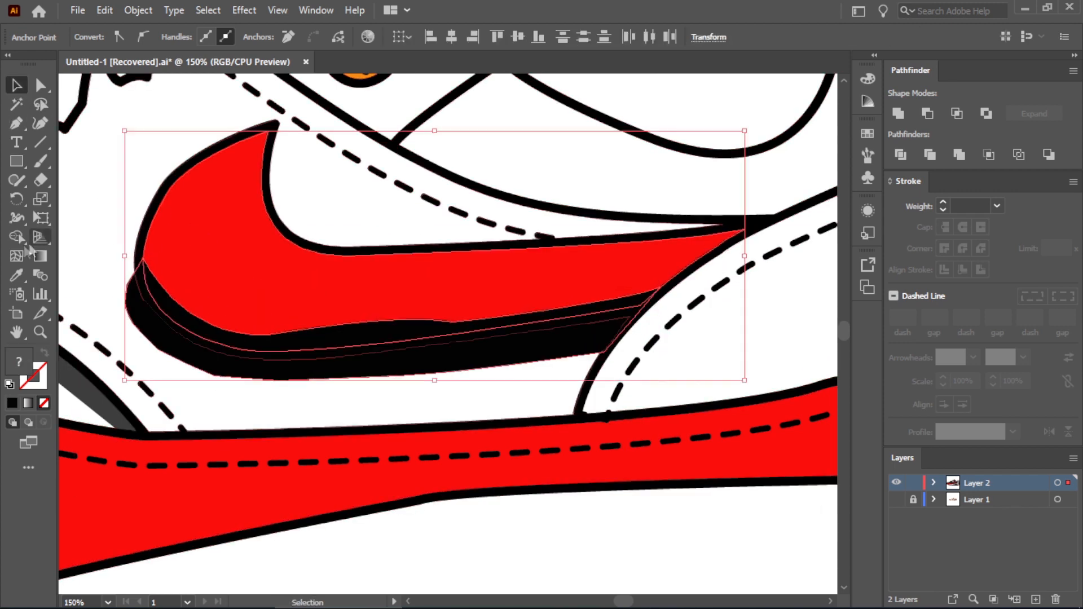
click(17, 236)
alt+click(485, 357)
- Smooth the upper curve of the swoosh's inner shadow by adjusting its anchor handles
click(41, 85)
click(268, 335)
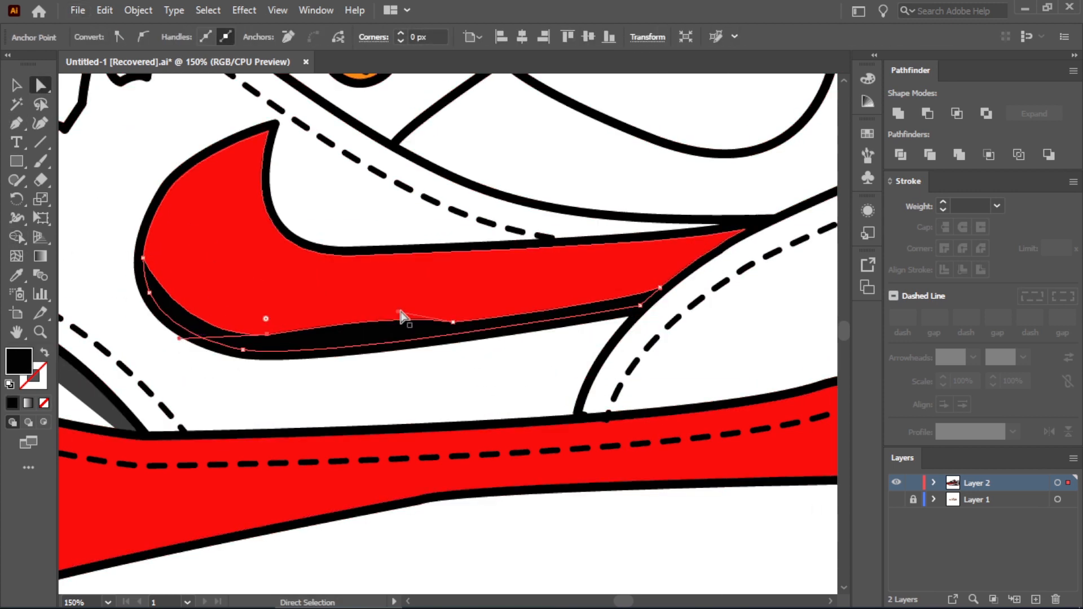
drag(391, 330, 392, 331)
click(484, 391)
scroll(484, 391, down, 4)
- Apply the eyestay shadow's 76% opacity black to the swoosh's inner shadow with the Eyedropper
click(17, 86)
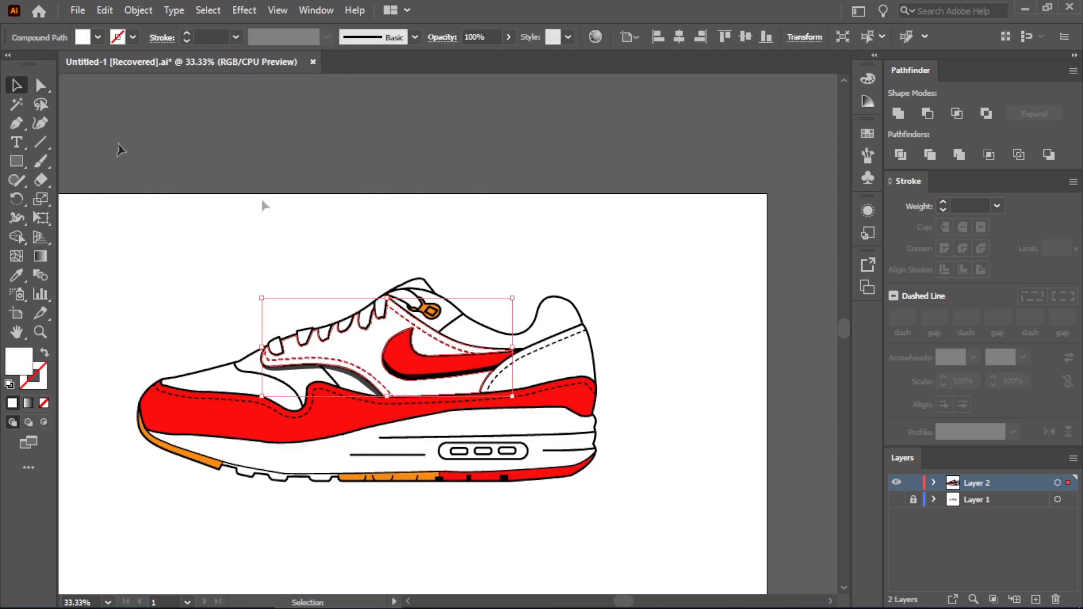
click(432, 511)
scroll(406, 416, up, 3)
click(409, 384)
key(i)
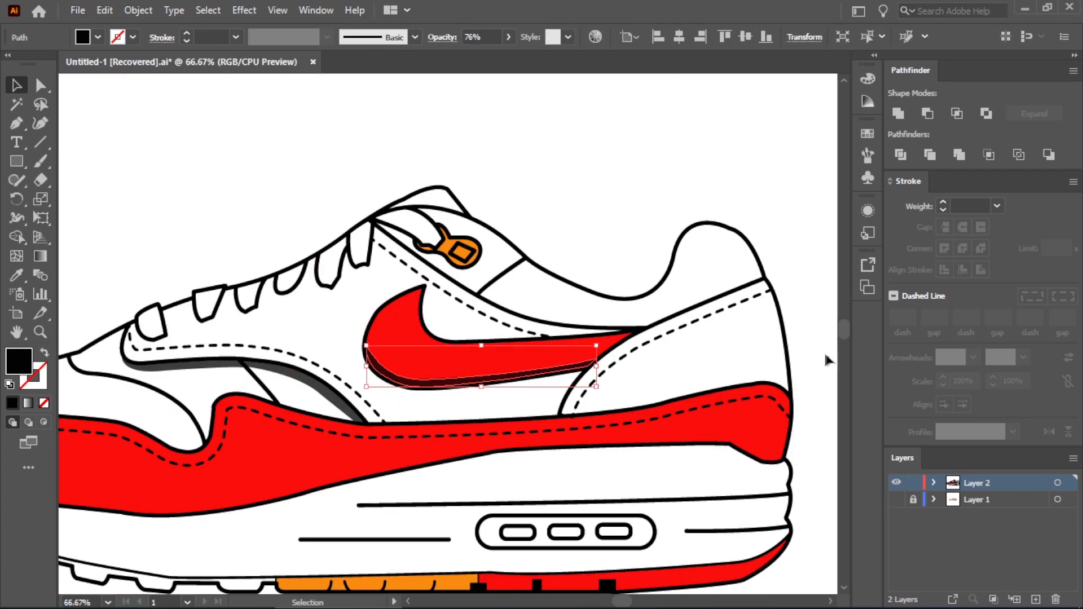
click(827, 361)
- Draw a closed black drop-shadow shape with the Pen tool just below the swoosh's lower outline
scroll(612, 382, up, 1)
key(p)
scroll(199, 359, up, 1)
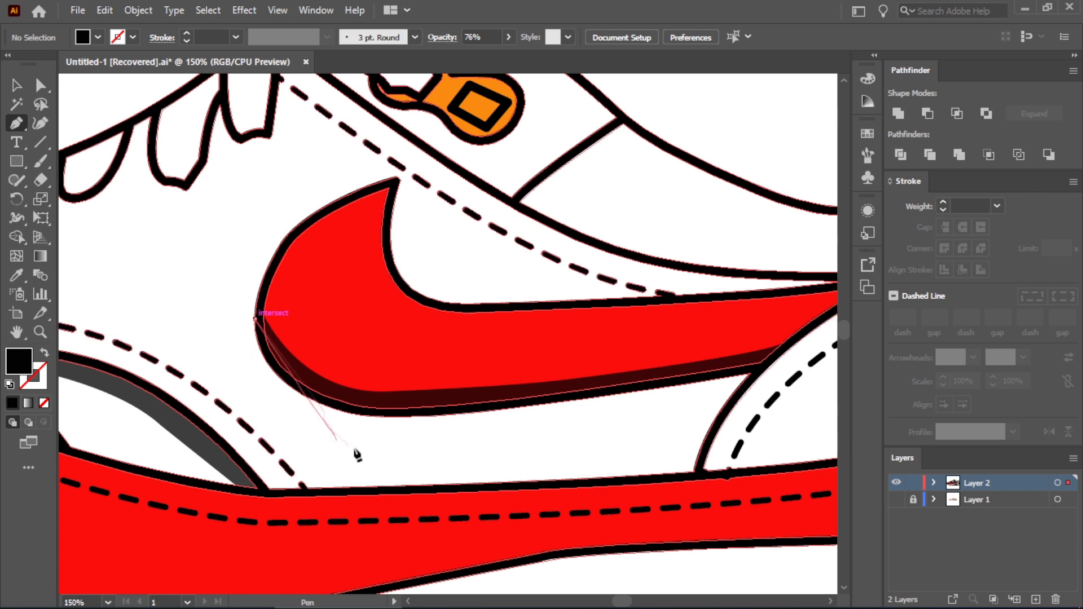
drag(369, 433, 506, 442)
click(369, 434)
drag(741, 385, 805, 366)
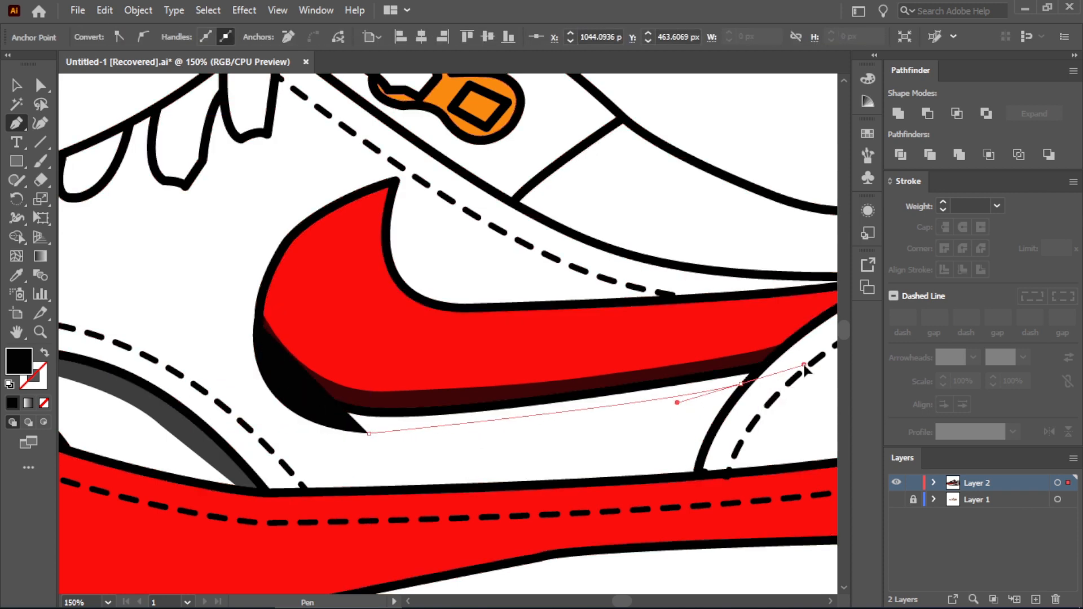
click(741, 384)
click(780, 352)
click(754, 322)
drag(621, 326, 406, 327)
click(254, 319)
- Trim the part of the drop shadow that overlaps the swoosh with Shape Builder
click(17, 85)
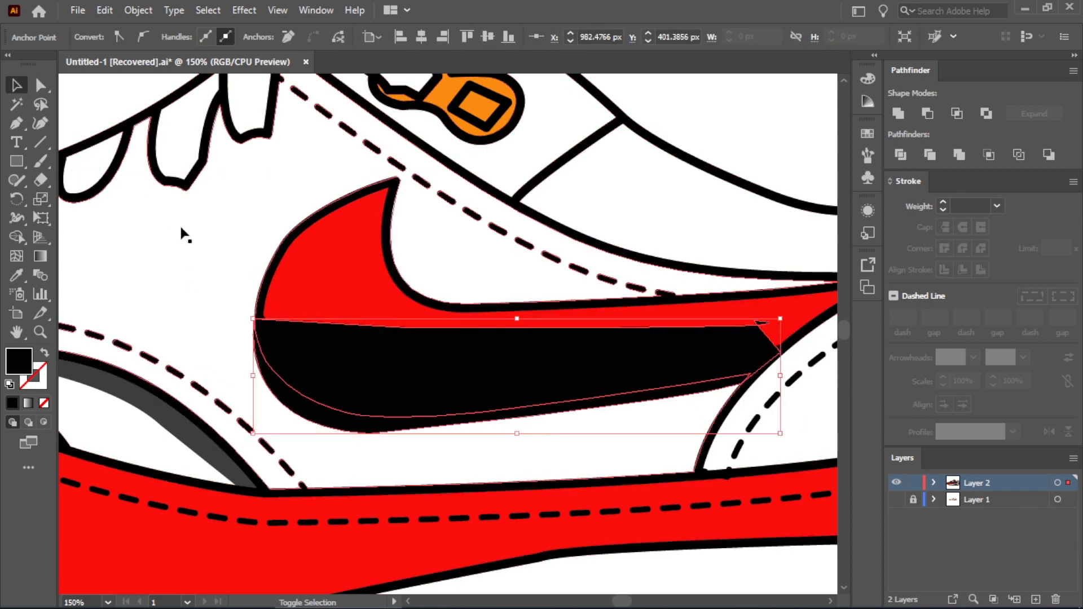
shift+click(181, 228)
click(16, 237)
alt+click(361, 355)
click(16, 85)
click(115, 104)
- Match the drop shadow below the swoosh to the swoosh's translucent inner shadow with the Eyedropper
click(305, 413)
click(17, 275)
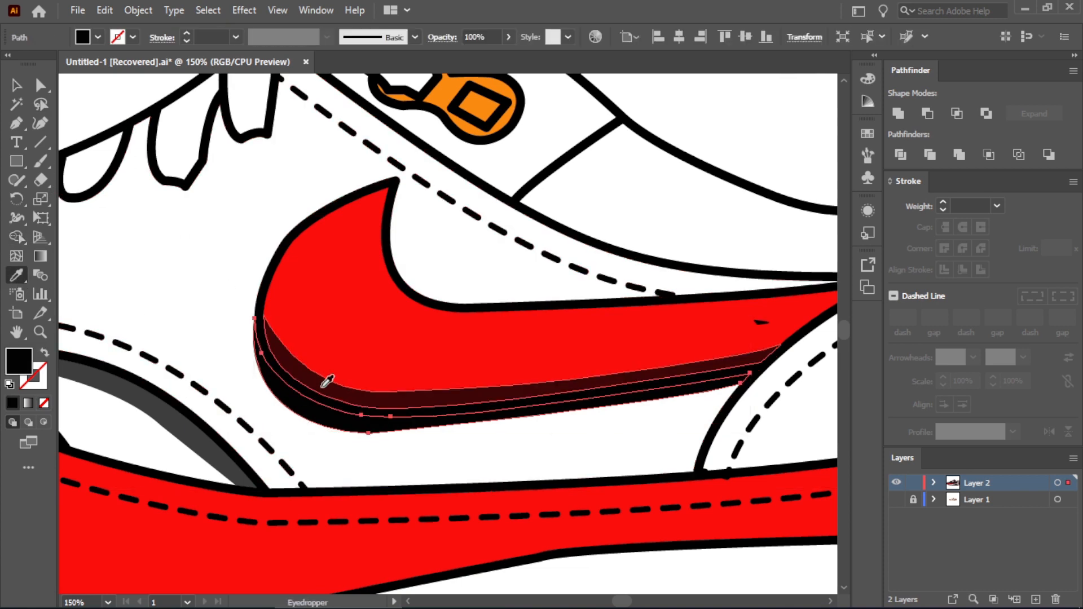
click(323, 386)
scroll(539, 477, down, 4)
scroll(308, 492, up, 3)
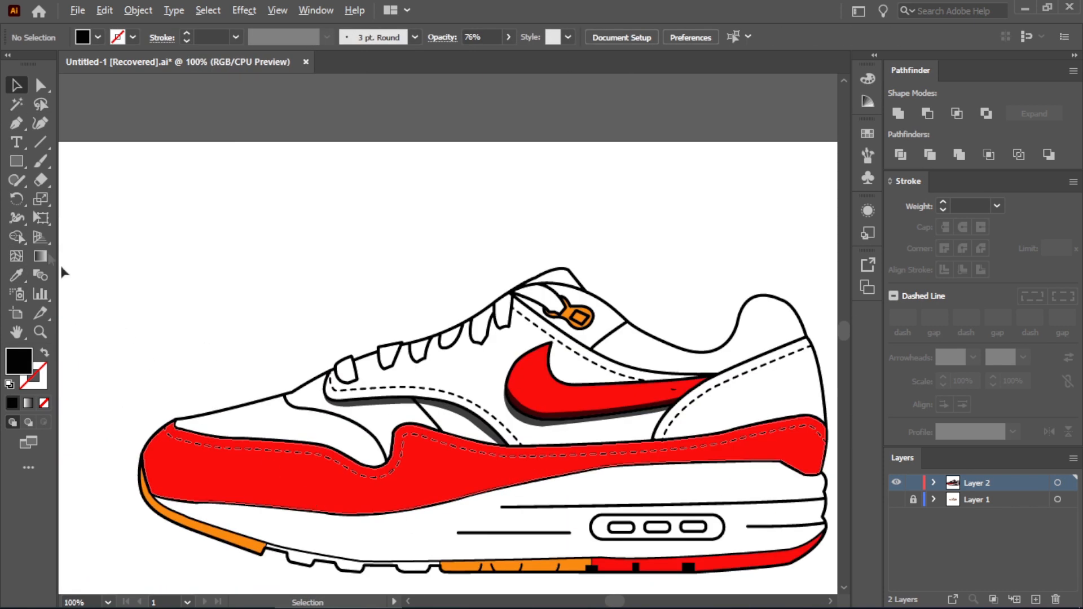
- Draw a closed black shadow shape with the Pen tool along the underside of the curved toe-box seam
click(17, 237)
click(16, 124)
click(268, 313)
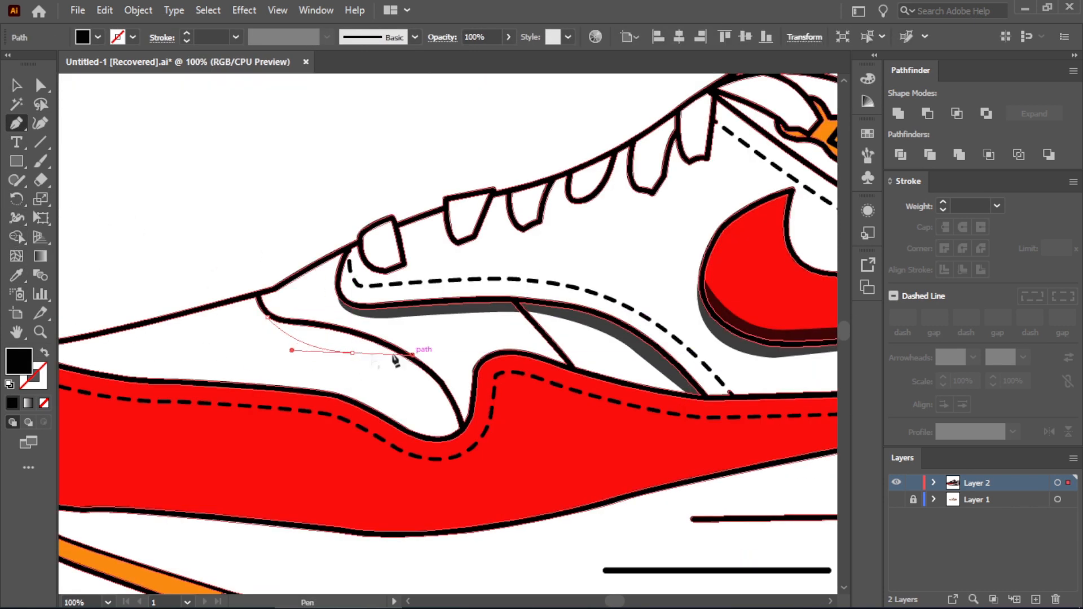
scroll(305, 333, up, 1)
drag(283, 329, 311, 332)
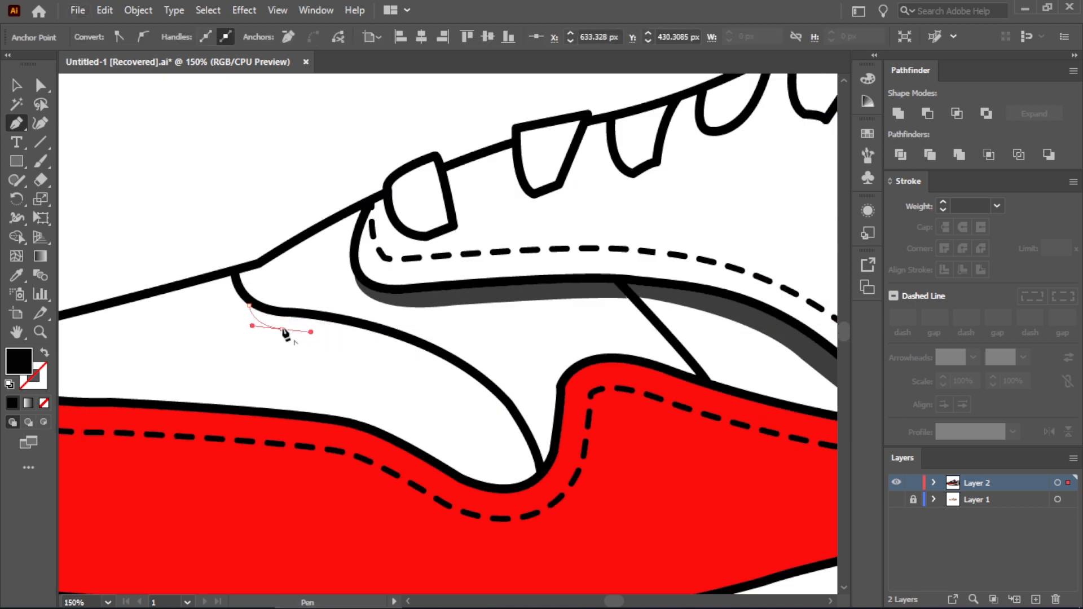
click(469, 402)
drag(522, 481, 536, 512)
click(570, 459)
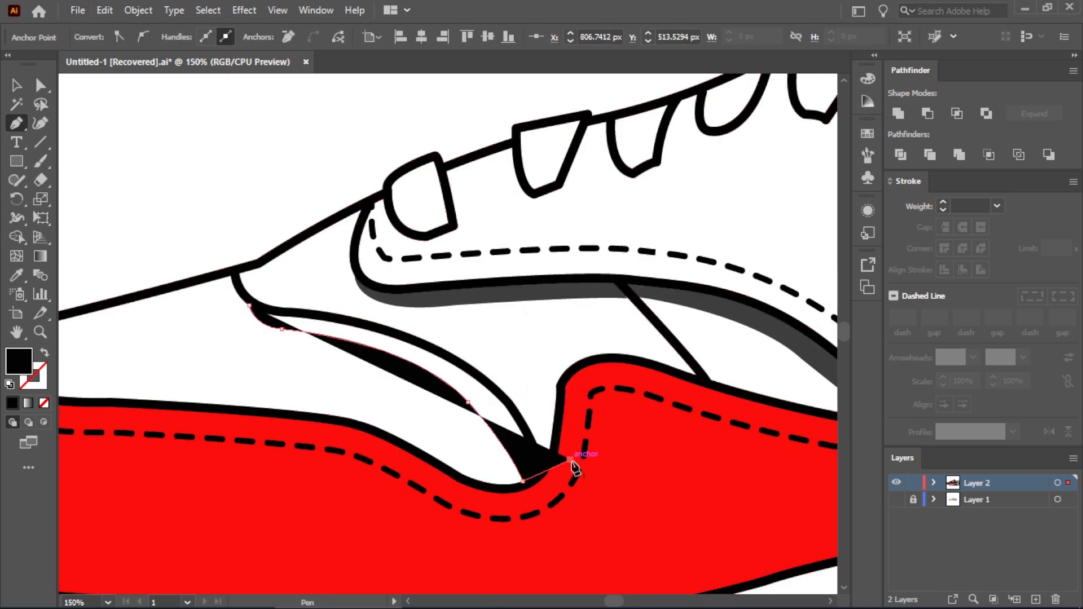
click(556, 406)
click(475, 308)
click(412, 306)
drag(331, 298, 316, 295)
click(272, 291)
- Trim the toe-box shadow to the white toe panel with Shape Builder
shift+click(193, 313)
click(18, 238)
alt+click(451, 338)
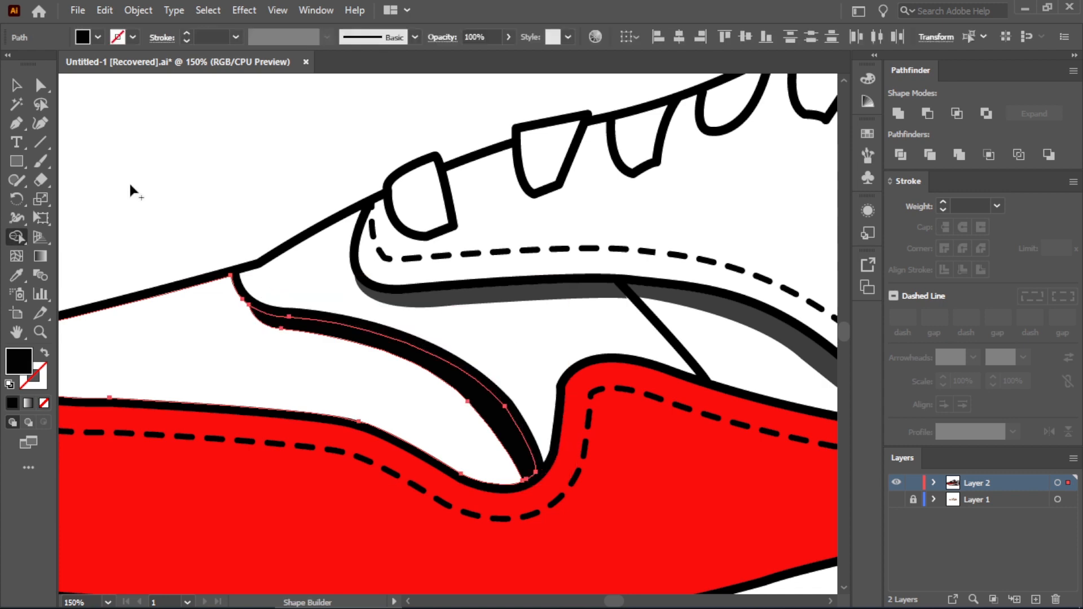
click(17, 85)
click(201, 197)
- Match the toe-box shadow to the eyestay's translucent black shadow with the Eyedropper
click(277, 320)
click(16, 277)
click(519, 285)
key(v)
click(191, 196)
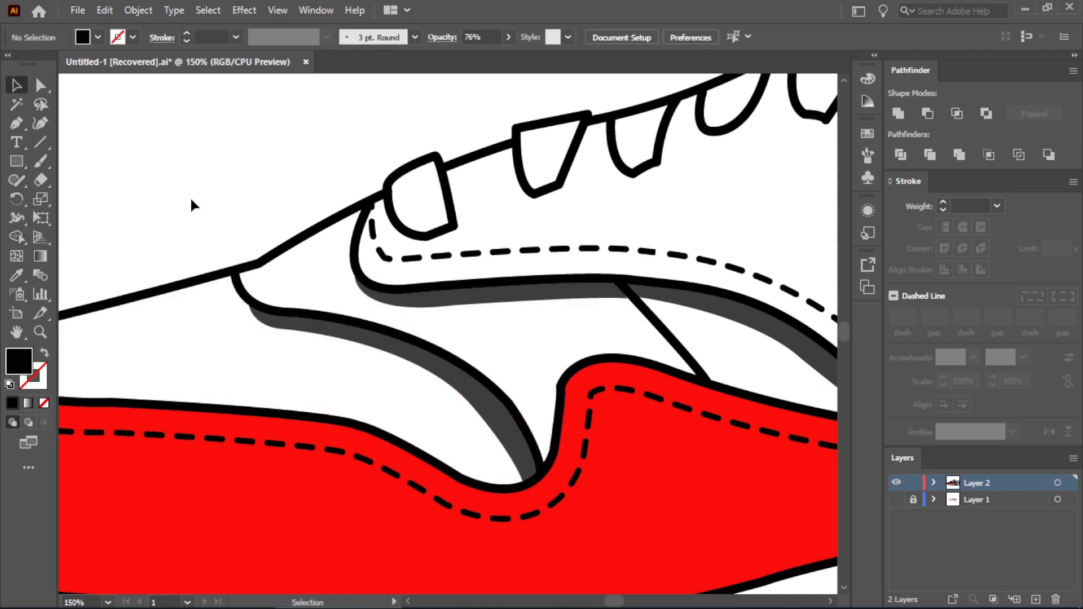
- Start a black inner-shadow outline with the Pen tool from the toe tip along the red mudguard's lower front edge
key(ctrl+0)
click(18, 124)
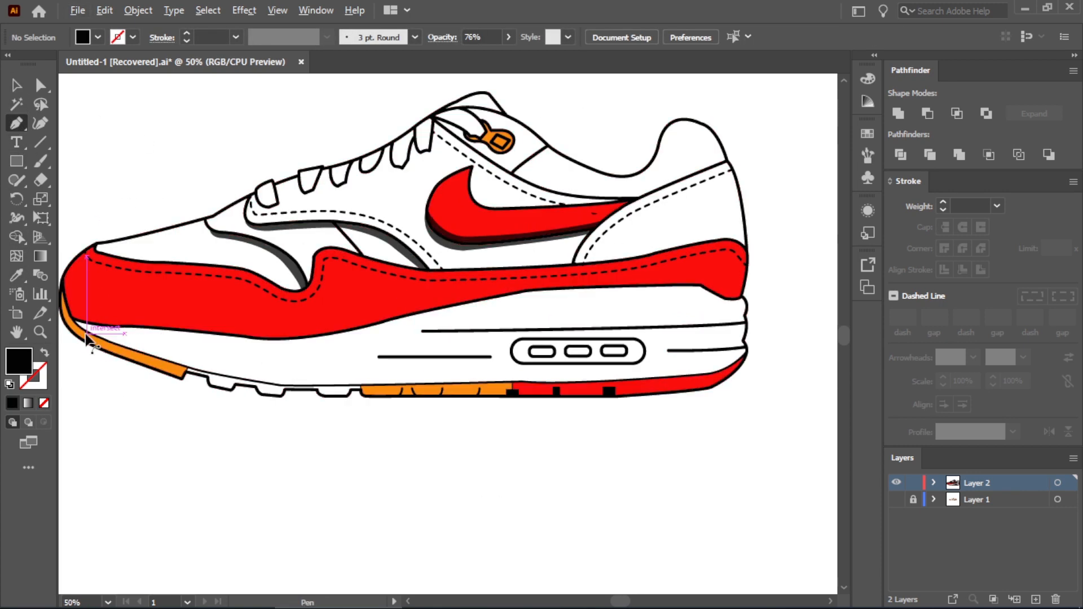
drag(171, 338, 257, 360)
scroll(260, 359, up, 1)
scroll(114, 290, up, 2)
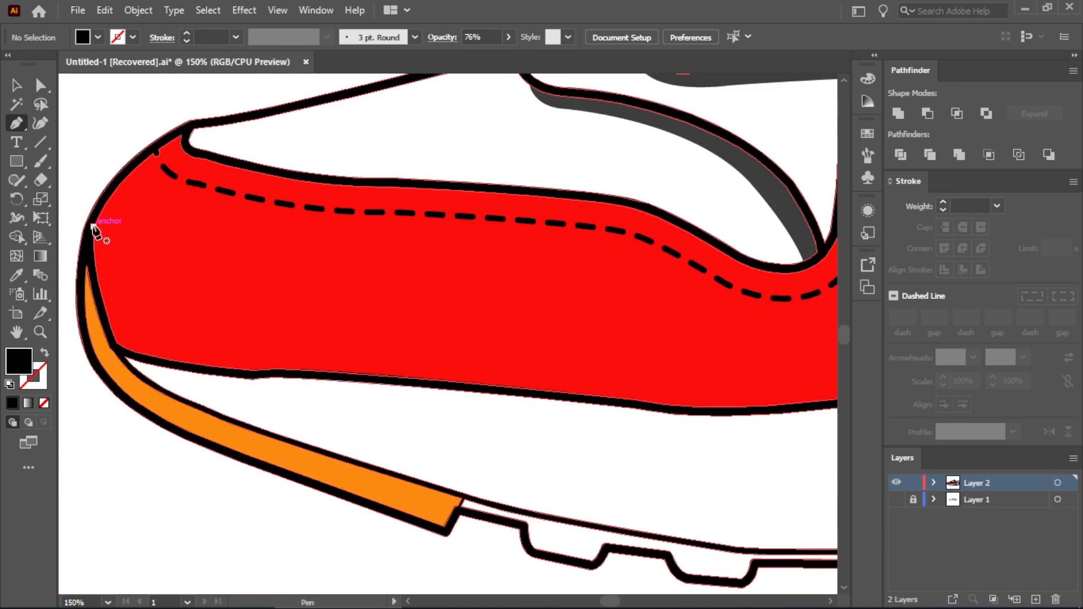
click(93, 226)
drag(167, 326, 166, 326)
click(135, 319)
scroll(485, 386, down, 2)
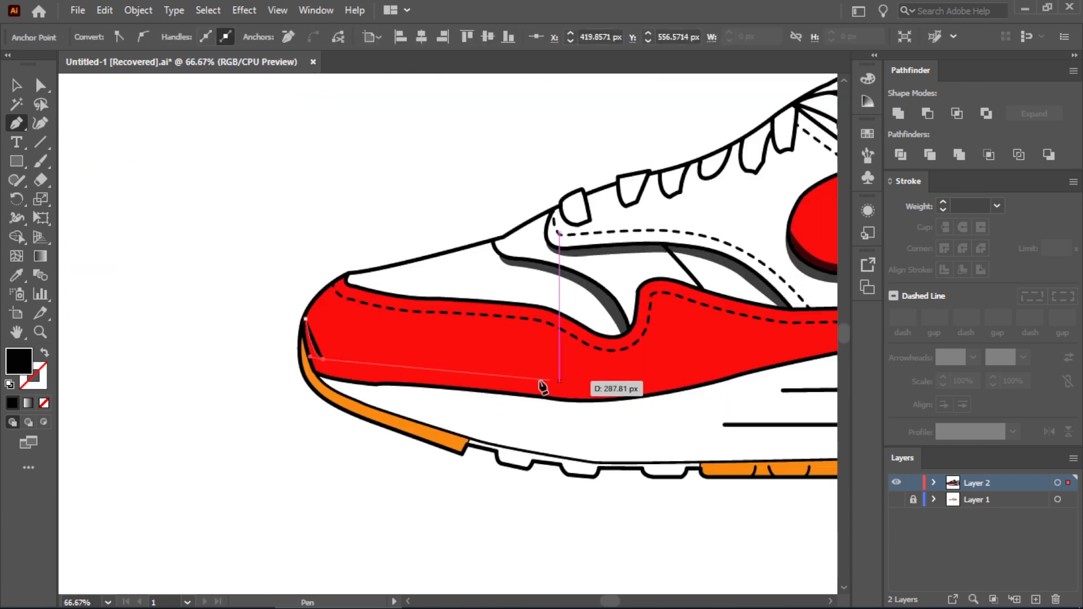
scroll(415, 366, up, 2)
drag(329, 368, 353, 363)
click(329, 368)
scroll(413, 383, down, 2)
drag(553, 387, 579, 397)
click(554, 388)
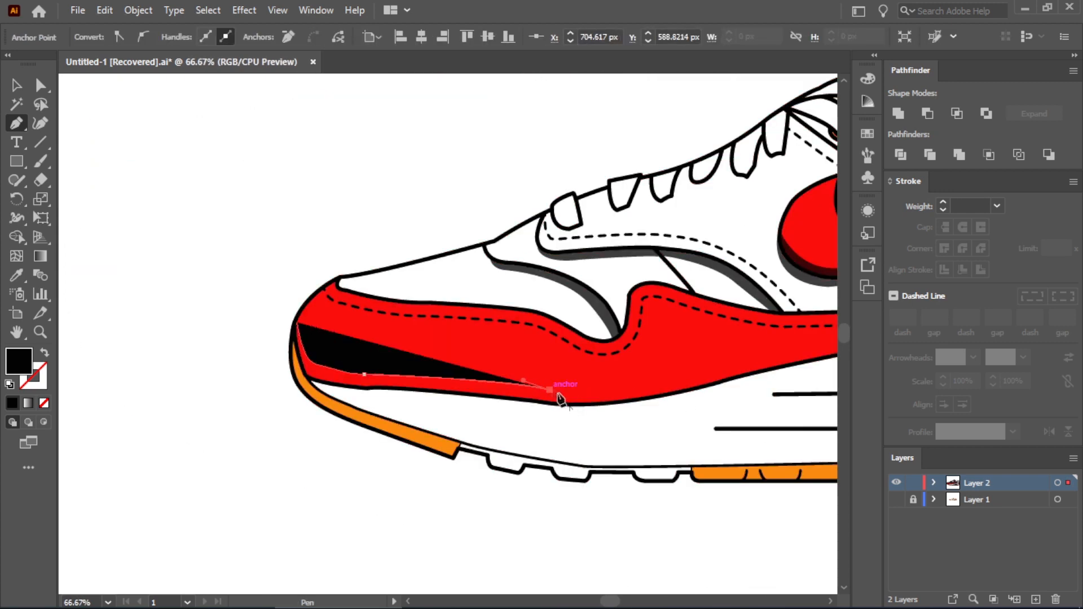
- Continue the inner-shadow outline along the red mudguard's lower edge to the heel and close it around the sole
scroll(555, 393, down, 2)
scroll(665, 375, up, 2)
scroll(676, 377, up, 2)
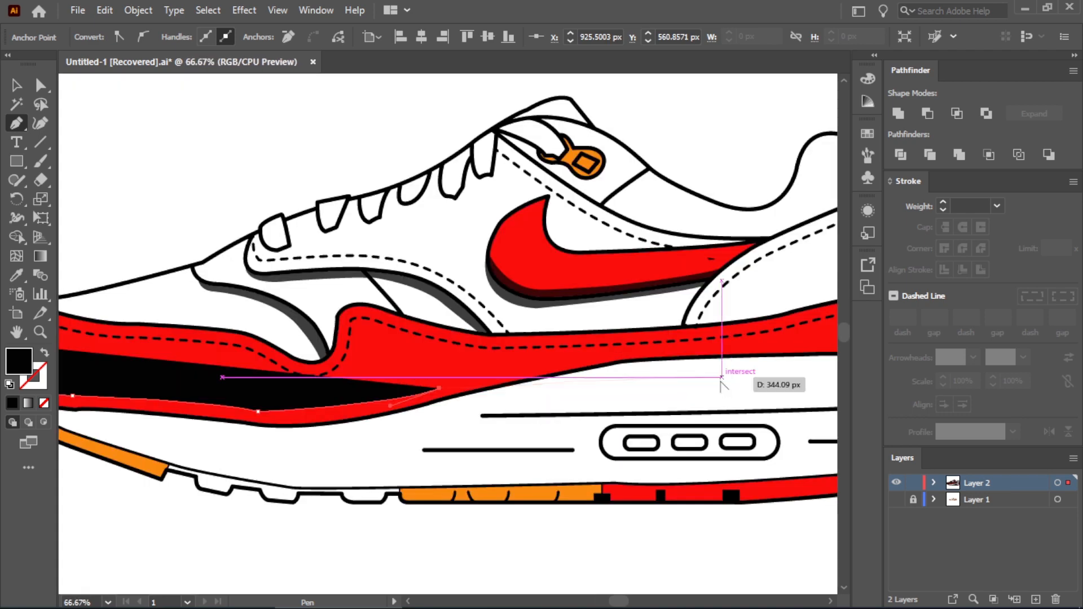
drag(523, 312, 625, 315)
click(522, 312)
scroll(523, 313, down, 2)
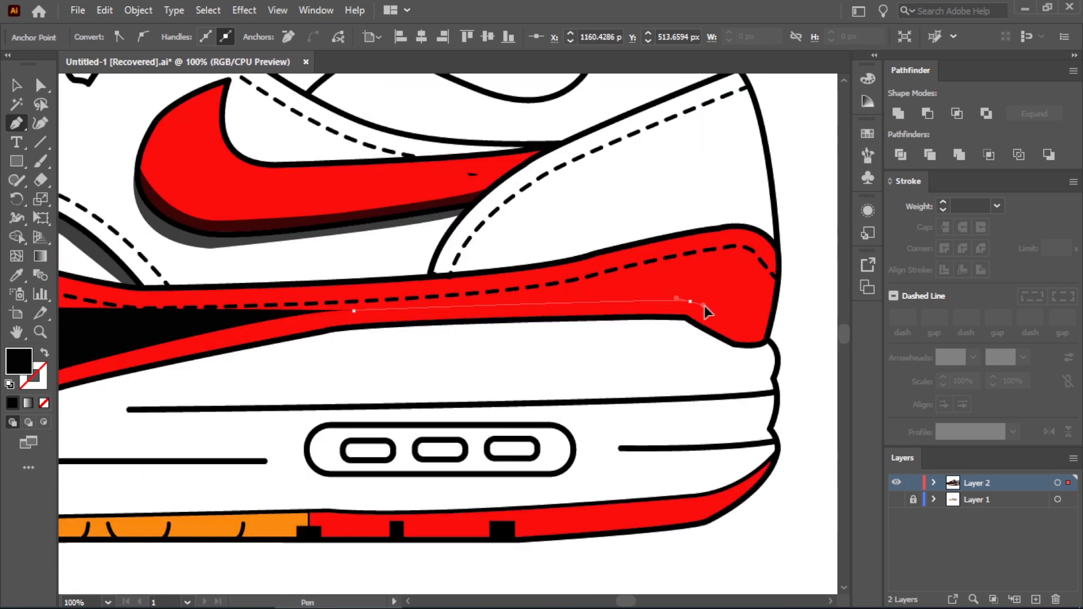
drag(770, 327, 803, 318)
click(771, 327)
scroll(796, 361, down, 2)
click(793, 353)
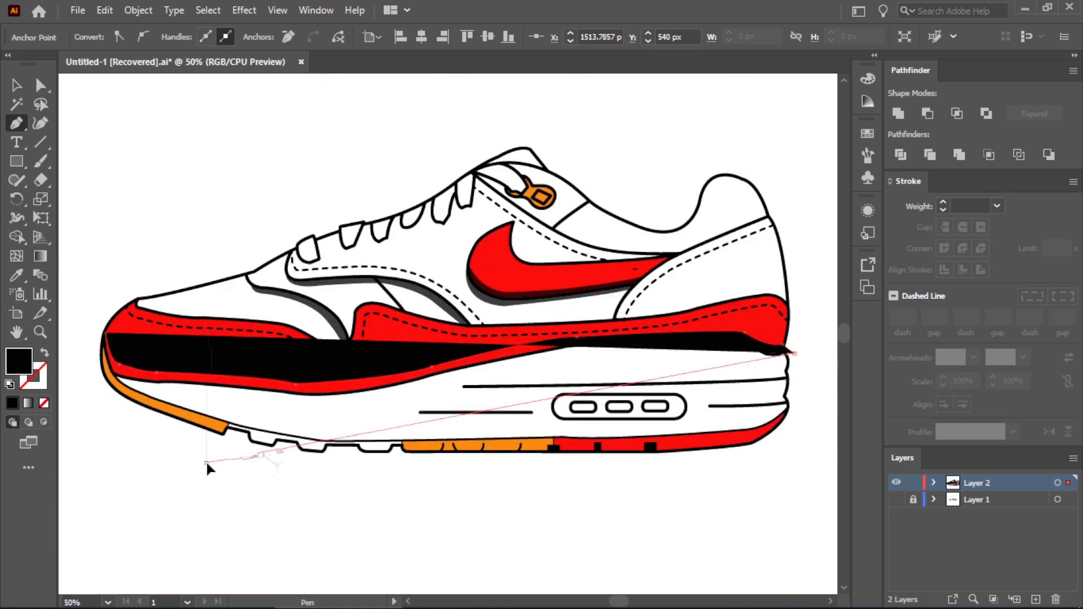
click(206, 463)
click(106, 434)
drag(100, 377, 92, 333)
- Trim the shadow to the red mudguard with Shape Builder and match it to the translucent toe-box shadow with the Eyedropper
click(17, 86)
key(shift+m)
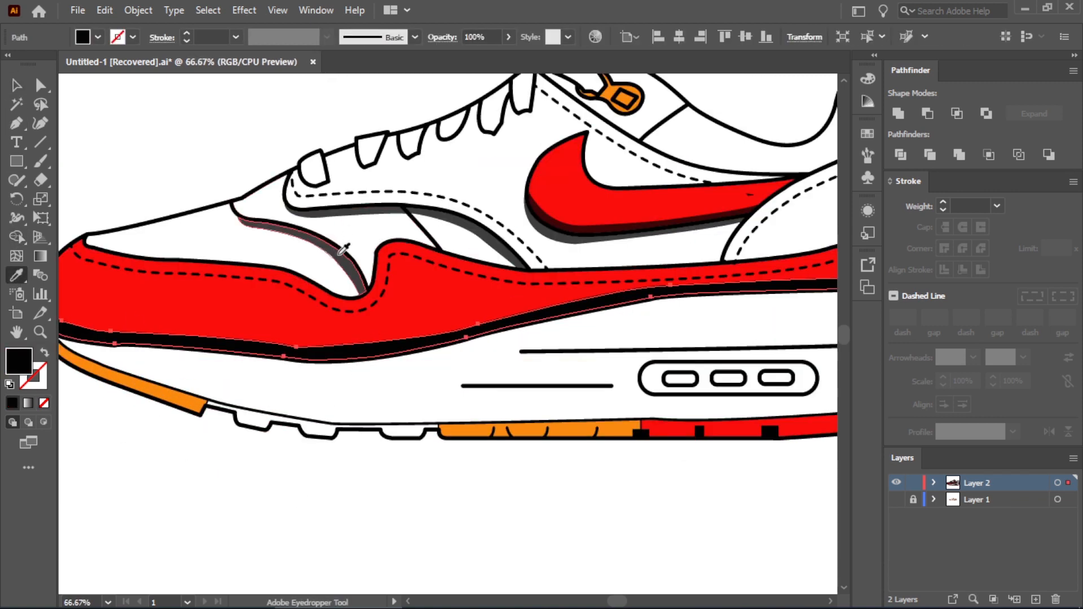
key(ctrl+minus)
key(ctrl+minus)
key(ctrl+plus)
key(ctrl+plus)
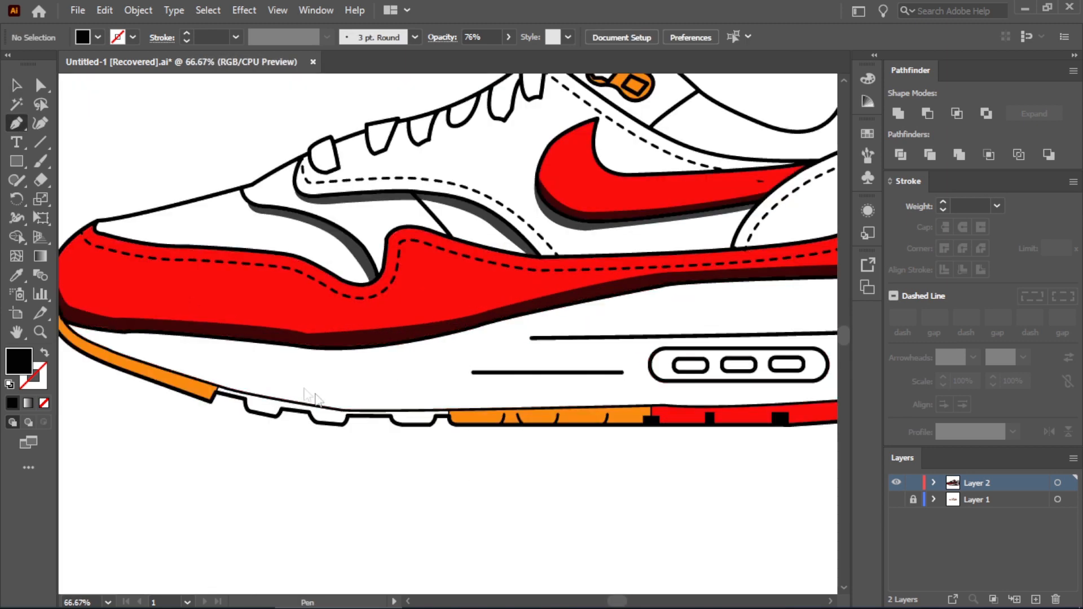
- Draw a closed black drop-shadow shape with the Pen tool on the white midsole, following the red mudguard's lower edge from toe to heel
key(p)
click(183, 357)
drag(241, 376, 261, 377)
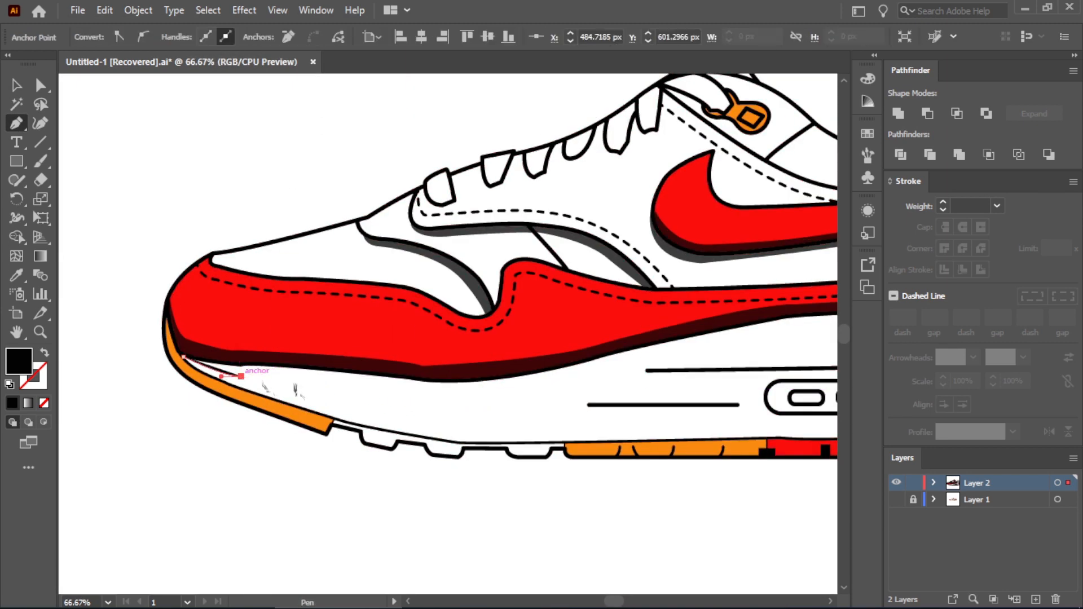
drag(604, 369, 688, 334)
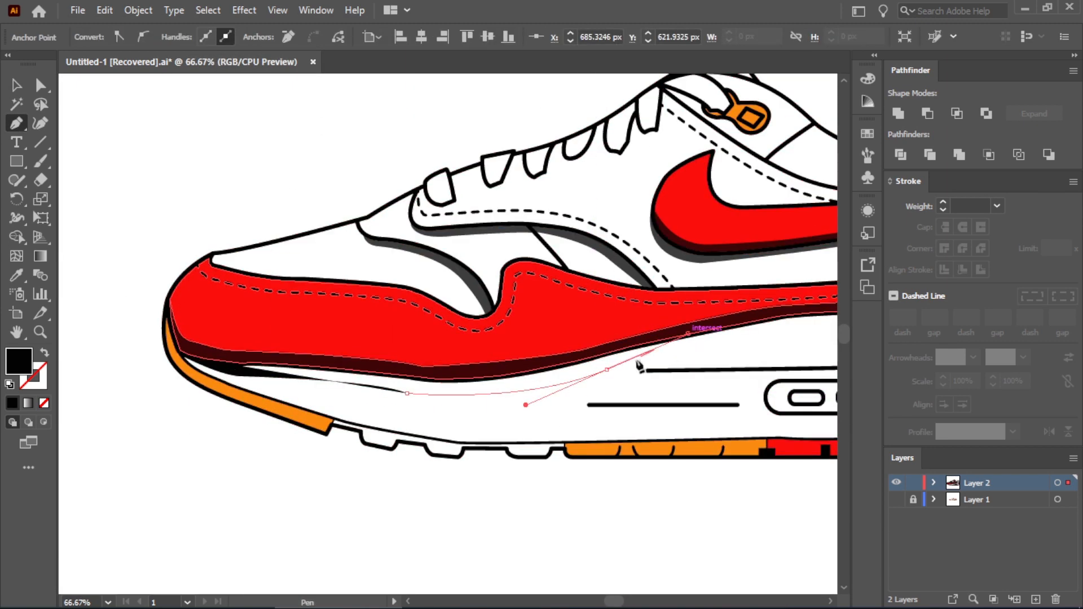
scroll(641, 364, down, 2)
scroll(694, 332, up, 3)
scroll(705, 345, down, 2)
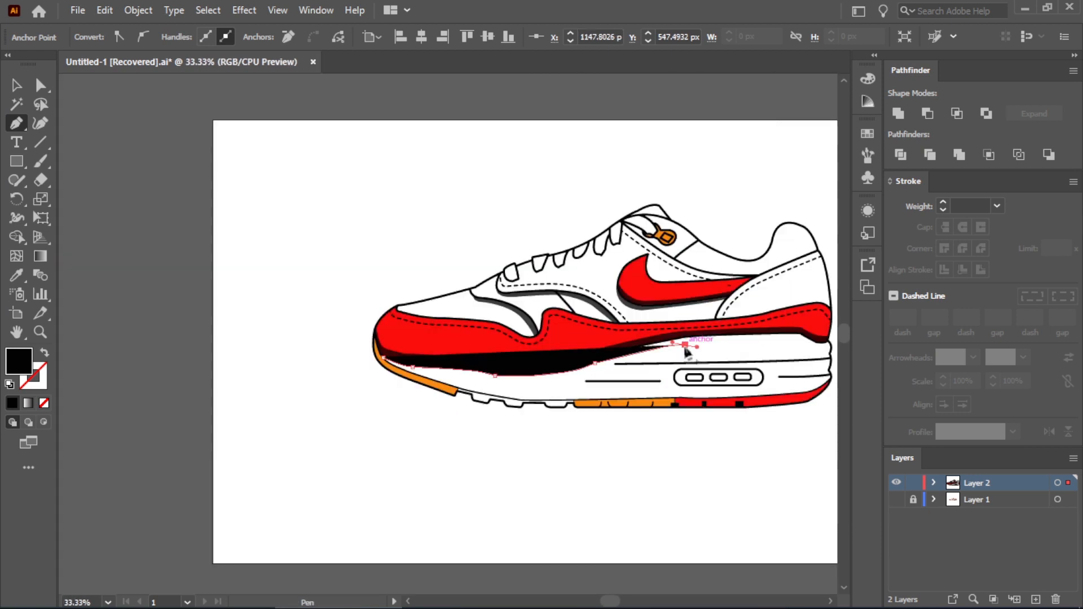
scroll(761, 338, up, 3)
scroll(761, 322, down, 1)
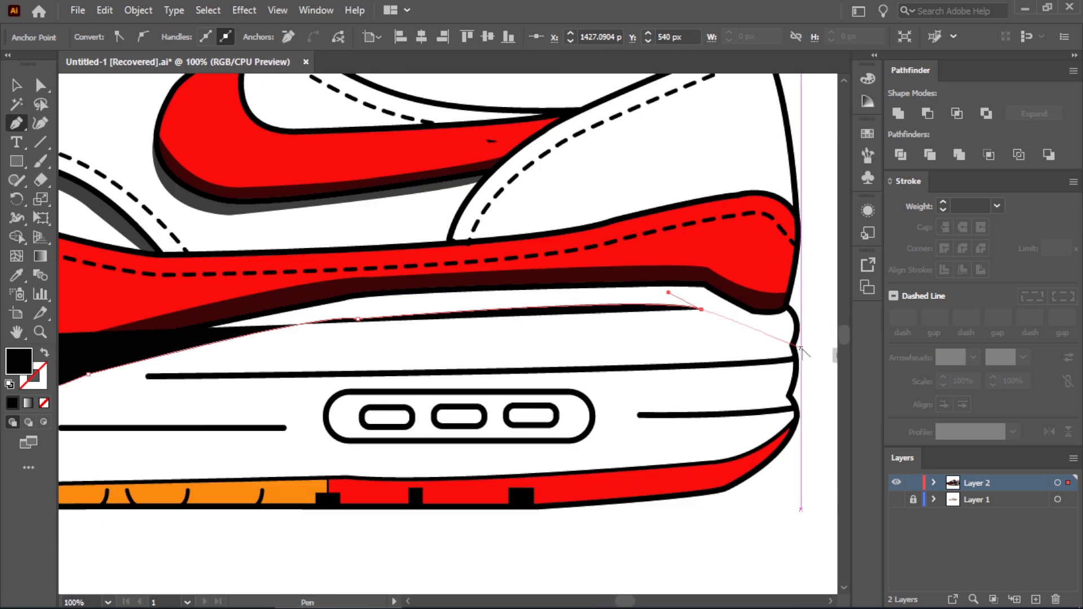
scroll(734, 312, up, 2)
drag(790, 313, 812, 303)
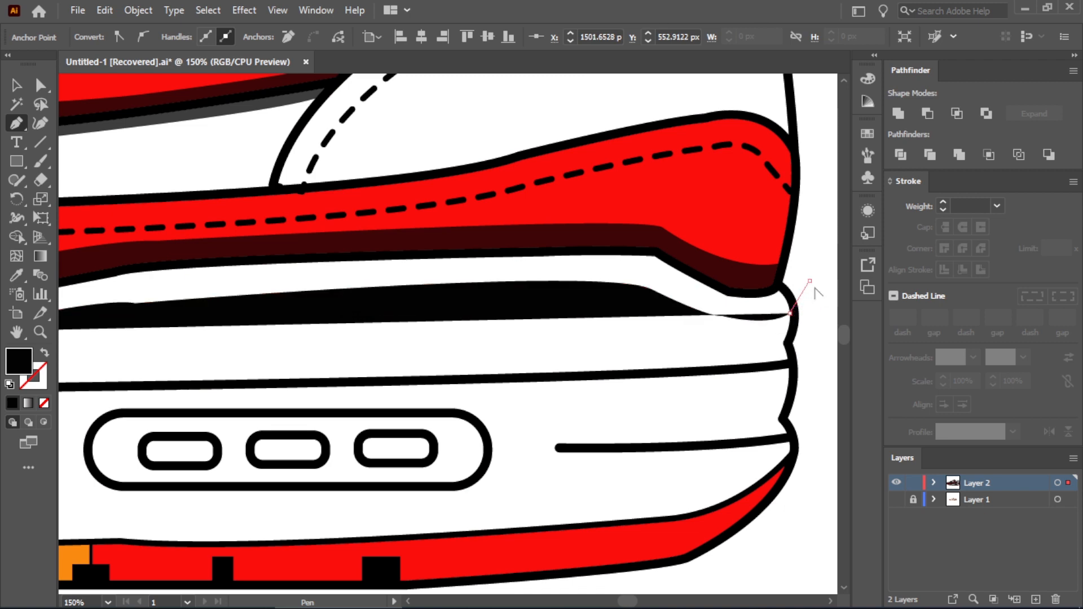
scroll(817, 292, down, 3)
scroll(365, 317, up, 2)
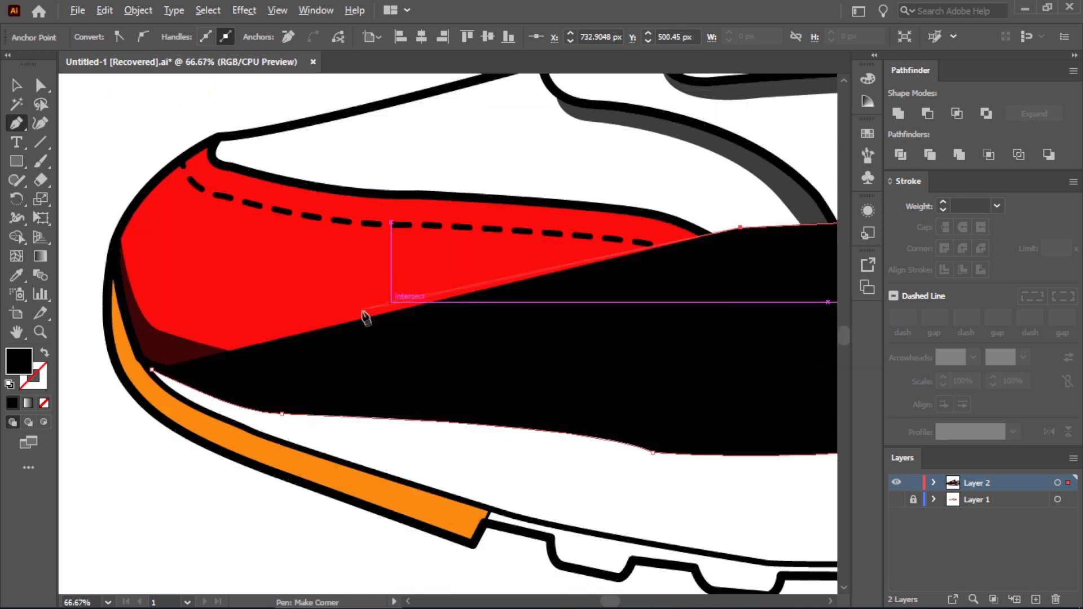
- Trim the part of the drop shadow that overlaps the red mudguard with Shape Builder
click(16, 85)
shift+click(505, 457)
click(17, 237)
alt+click(524, 336)
scroll(524, 336, down, 2)
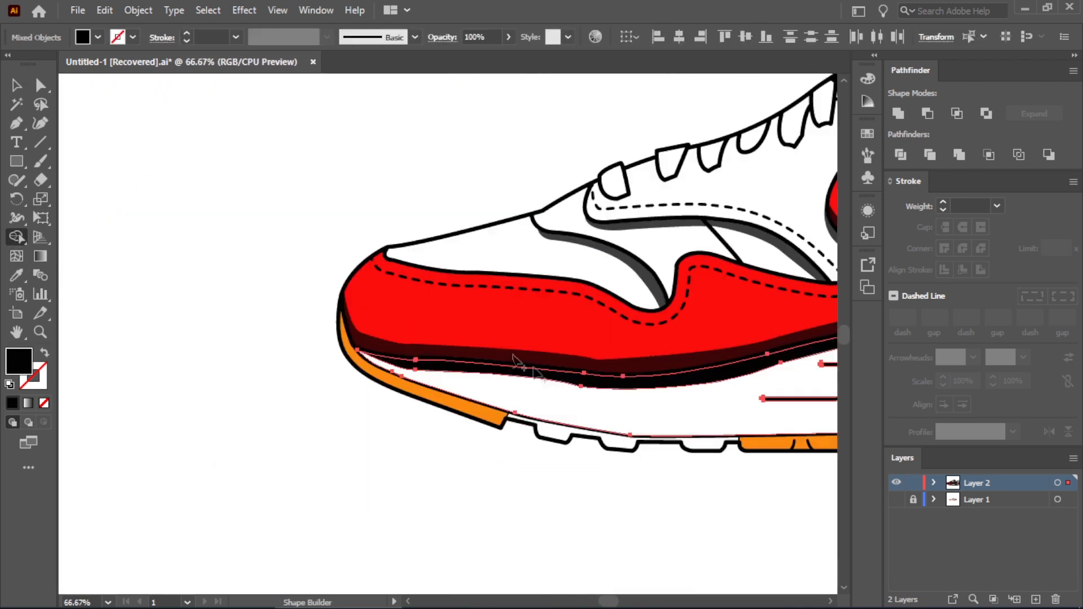
click(17, 85)
click(191, 153)
- Match the midsole drop shadow to the mudguard's translucent inner shadow with the Eyedropper
scroll(169, 238, down, 2)
scroll(430, 309, up, 2)
click(426, 316)
click(17, 274)
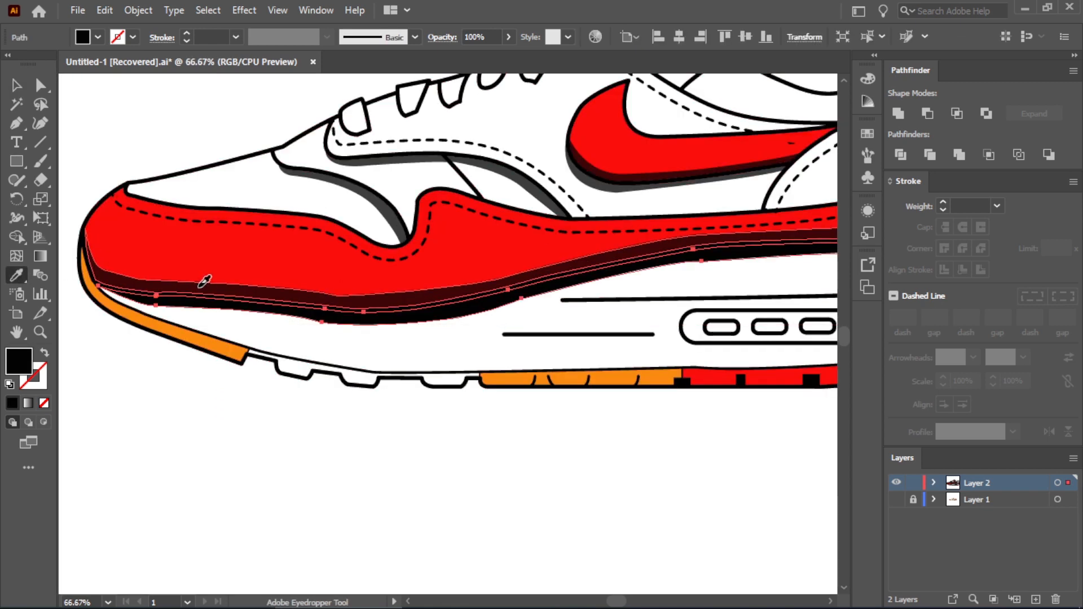
click(197, 288)
- Apply the mudguard's solid red fill to the inner shadows of the mudguard and the swoosh with the Eyedropper
click(16, 85)
click(273, 299)
shift+click(553, 198)
scroll(532, 226, down, 2)
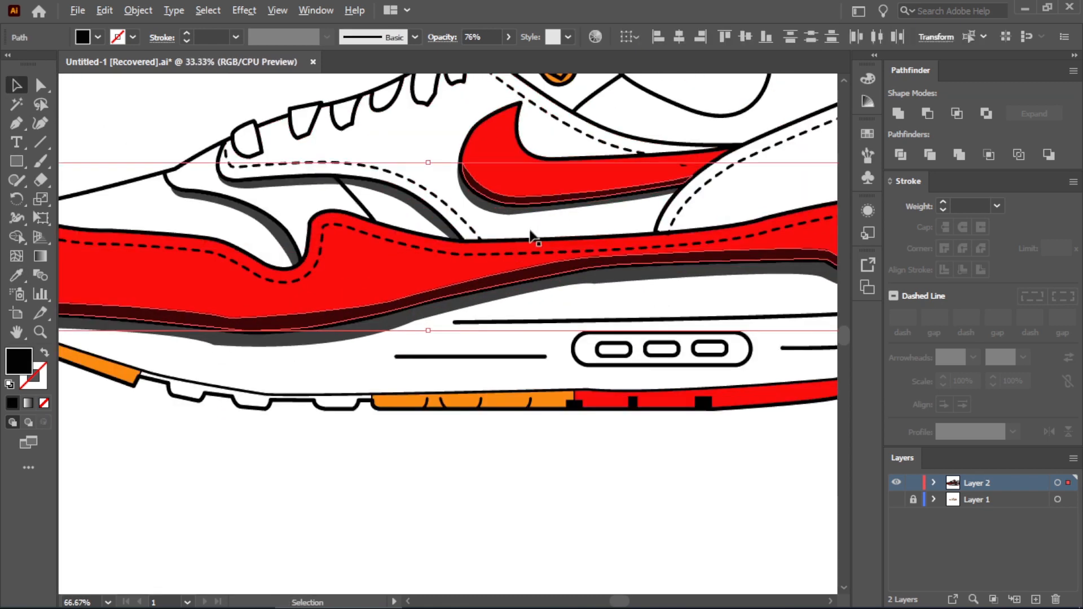
key(i)
scroll(444, 240, up, 2)
click(444, 230)
- Set the fill of the mudguard and swoosh inner shadows to red #d30f0f
double_click(19, 361)
click(273, 252)
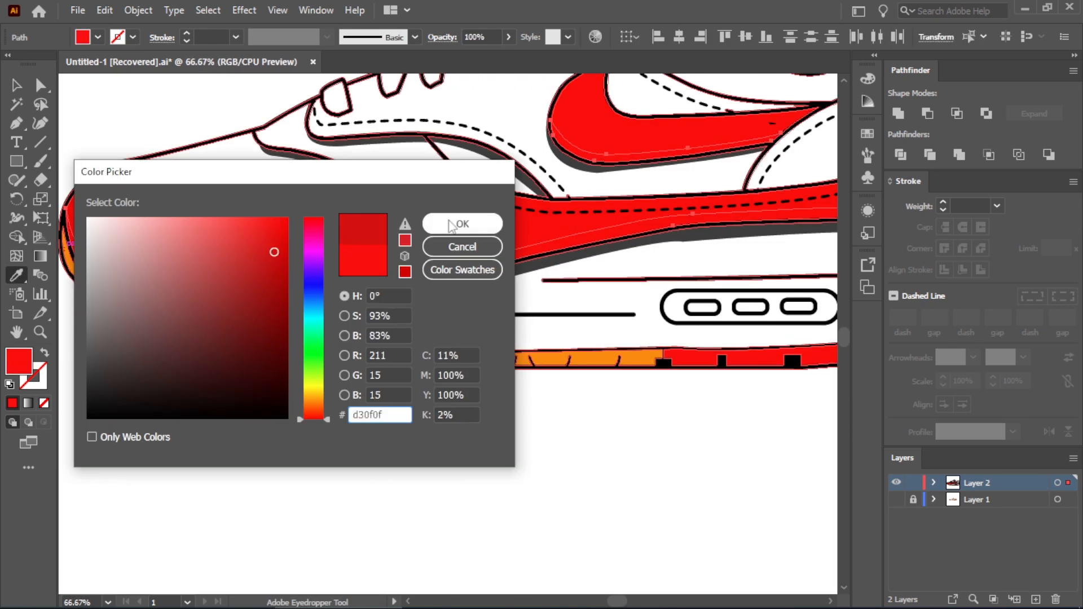
click(453, 224)
click(456, 433)
key(ctrl+z)
click(17, 85)
click(419, 435)
scroll(420, 437, down, 1)
scroll(515, 258, up, 1)
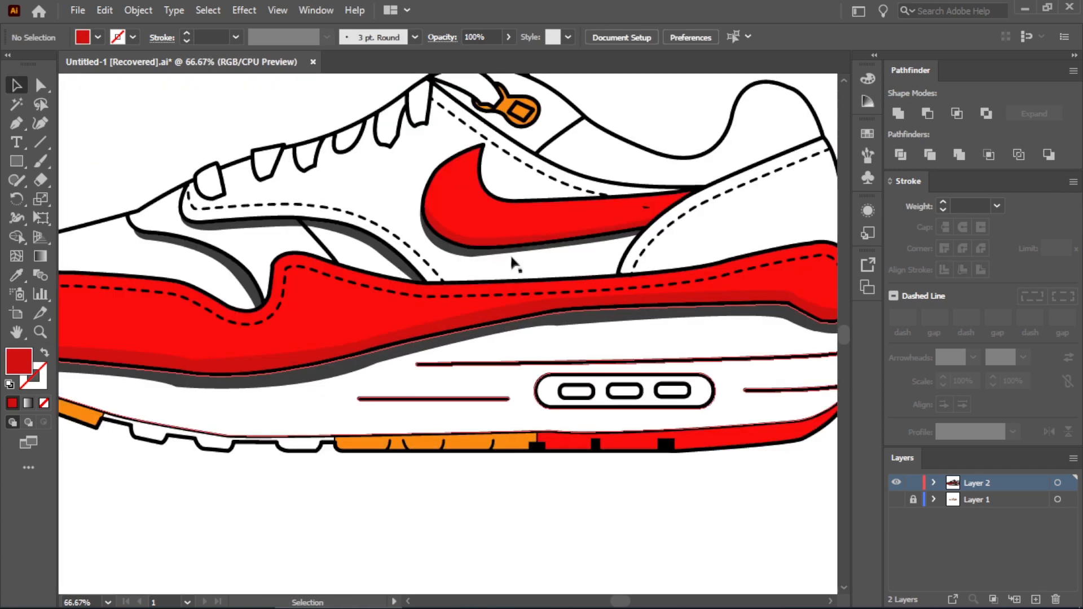
- Set the mudguard and swoosh inner shadows to a deep dark red fill
click(484, 317)
double_click(20, 361)
click(278, 280)
click(453, 225)
click(509, 499)
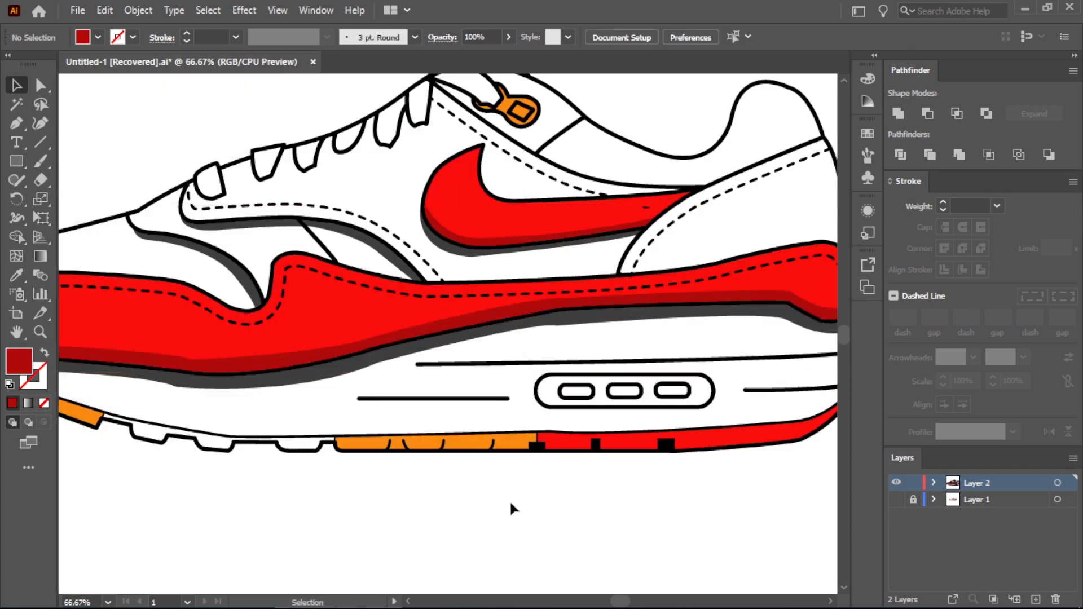
- Draw a flat ellipse as wide as the shoe across its sole and fill it with black #000000
scroll(513, 502, down, 2)
scroll(514, 502, down, 1)
scroll(540, 530, up, 1)
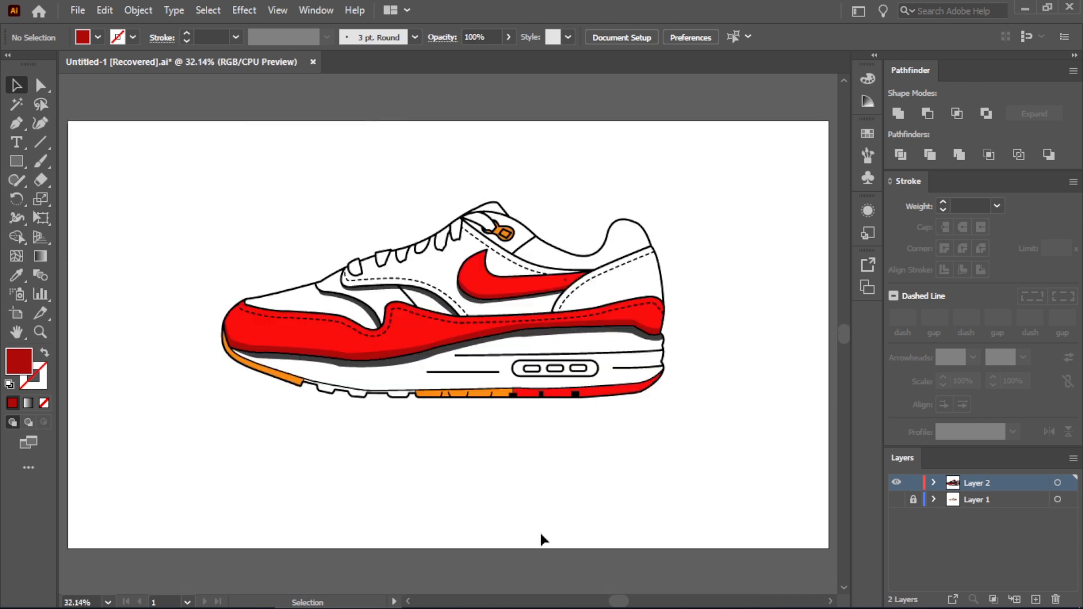
drag(17, 162, 84, 201)
drag(221, 350, 666, 383)
double_click(20, 361)
click(88, 417)
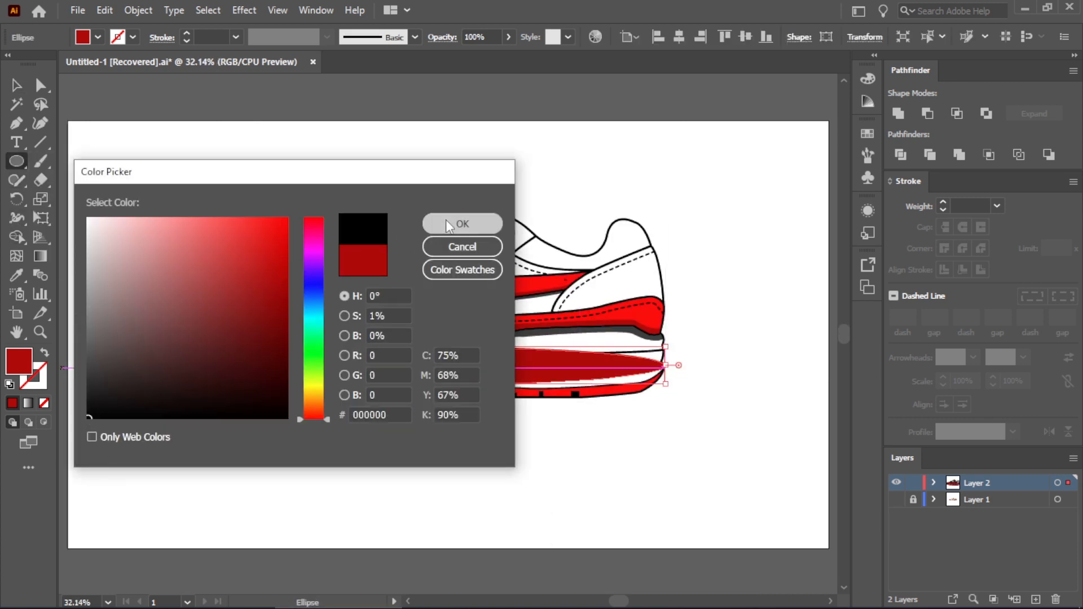
click(445, 220)
- Move the black ellipse down beneath the sole and send it behind the shoe
key(v)
drag(459, 368, 447, 405)
right_click(446, 400)
click(689, 349)
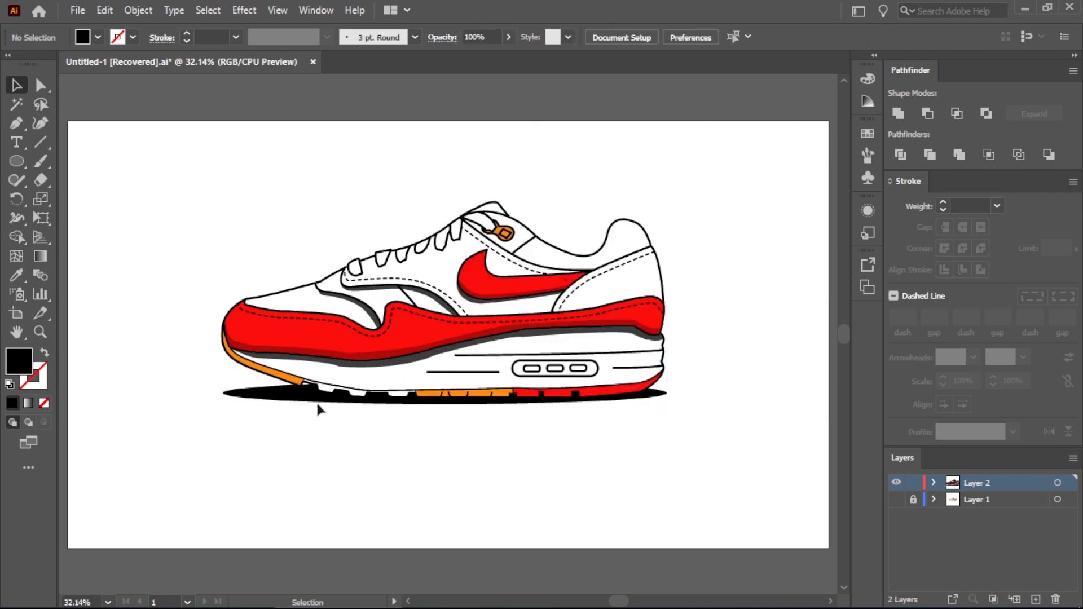
- Soften the black ground-shadow ellipse with a blur effect
click(235, 9)
mouse_move(265, 275)
click(440, 277)
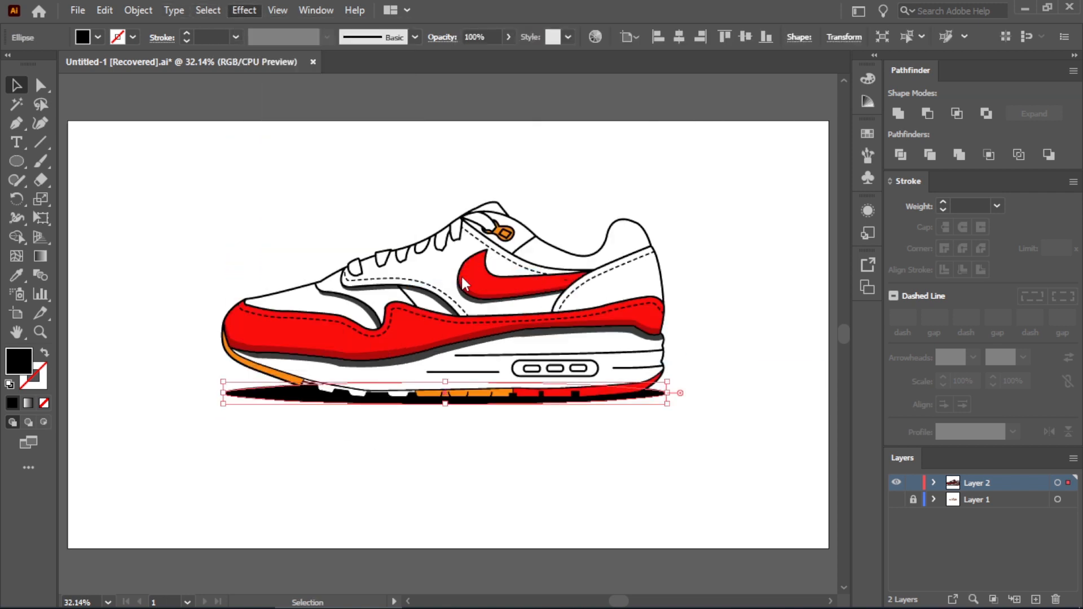
click(529, 314)
click(527, 443)
- Lower the opacity of the ground-shadow ellipse to 63%
click(299, 397)
click(508, 37)
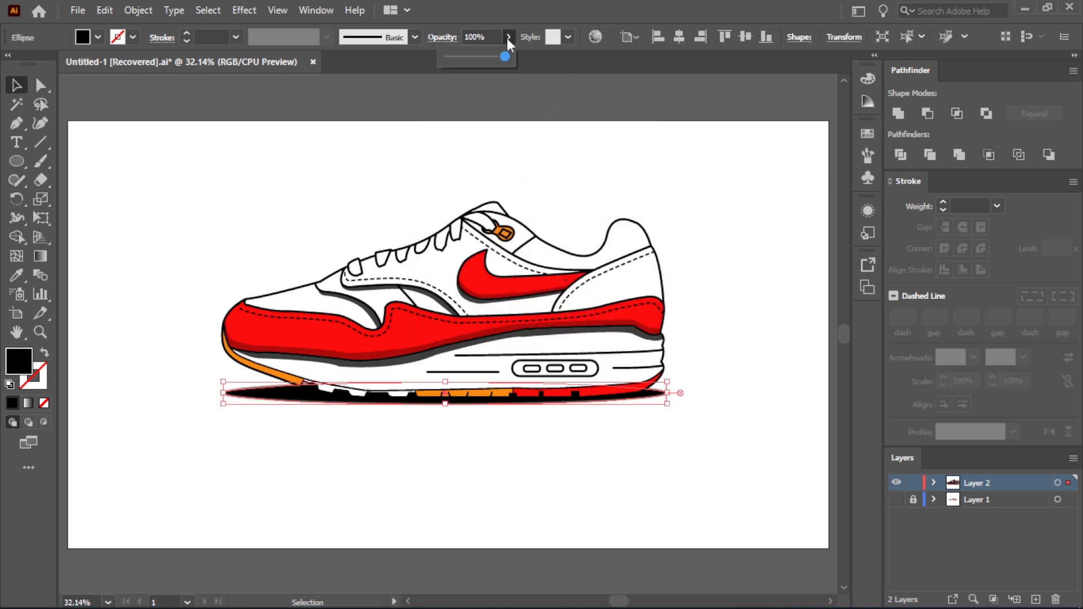
drag(487, 57, 443, 57)
key(ctrl+minus)
click(503, 469)
key(ctrl+plus)
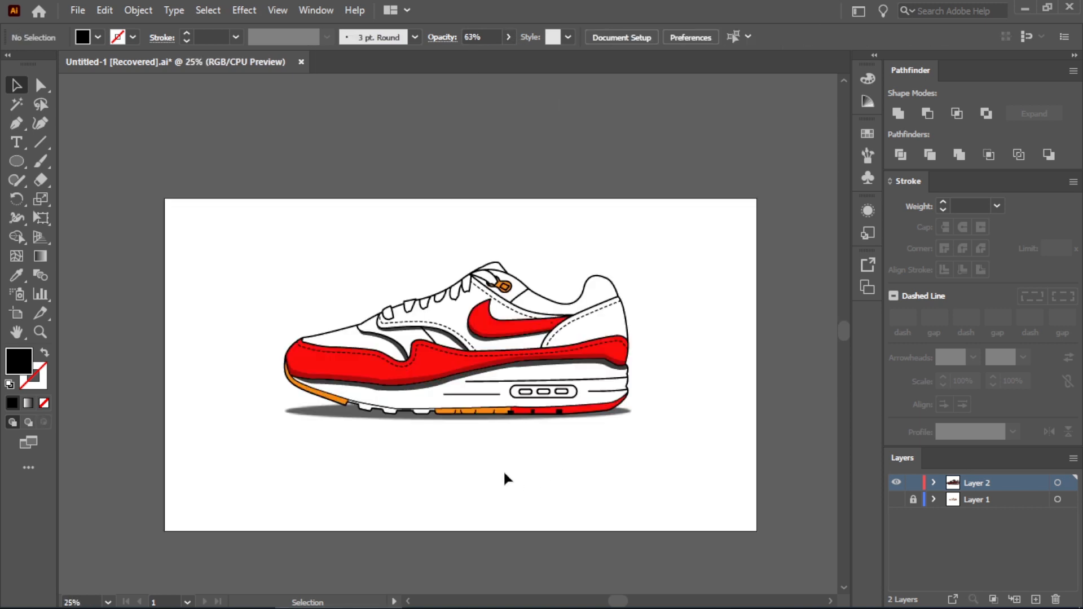